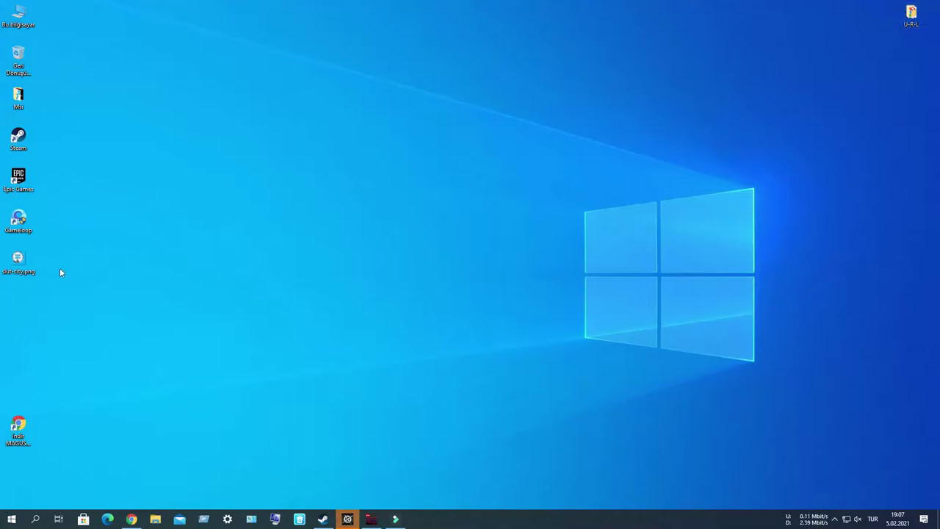
# Launch Photoshop CS6 Extended from its portable launcher, choosing a language and allowing it to run.
pyautogui.click(11, 519)
pyautogui.click(379, 197)
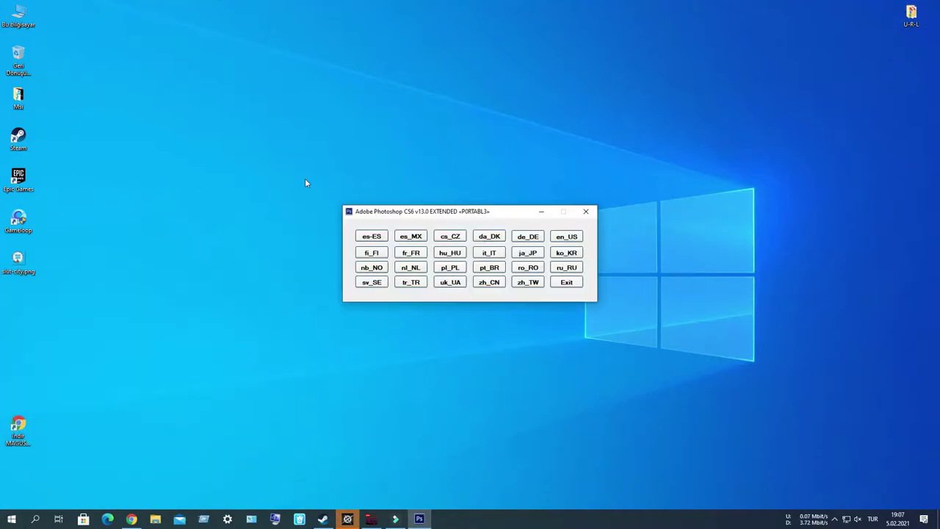
pyautogui.click(566, 236)
pyautogui.click(400, 327)
# Raise the speaker volume from 32 to 50 in the tray volume control.
pyautogui.click(858, 519)
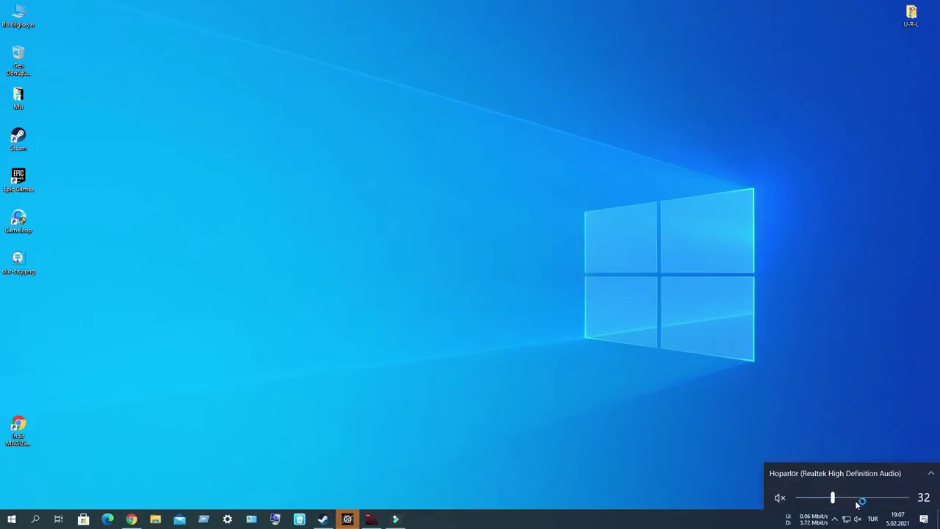
pyautogui.click(852, 497)
pyautogui.moveTo(854, 496); pyautogui.dragTo(852, 496)
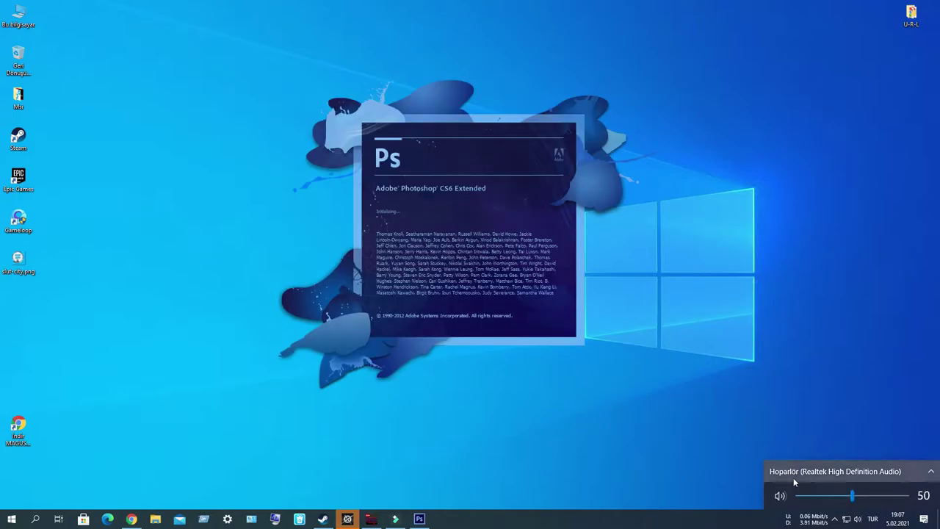
pyautogui.click(250, 264)
# Open slut-city.png in Photoshop.
pyautogui.click(27, 6)
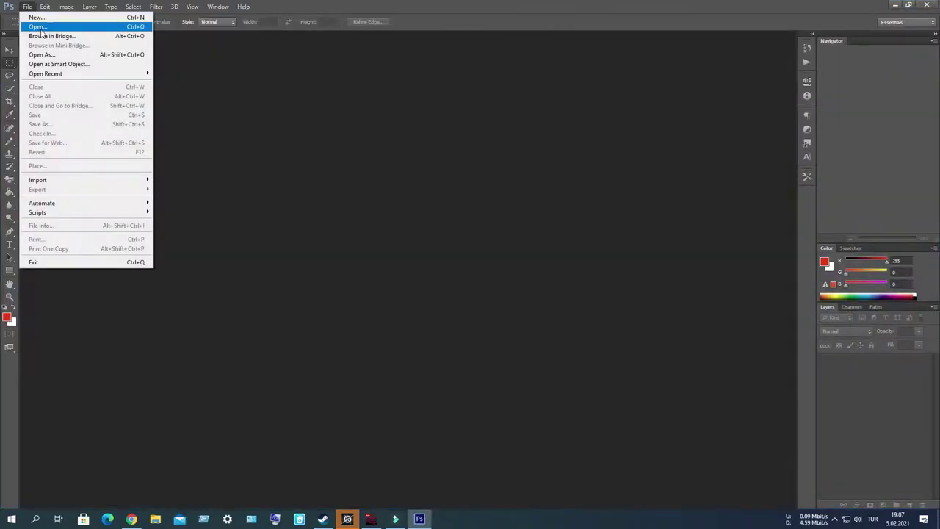
pyautogui.click(37, 27)
pyautogui.doubleClick(407, 229)
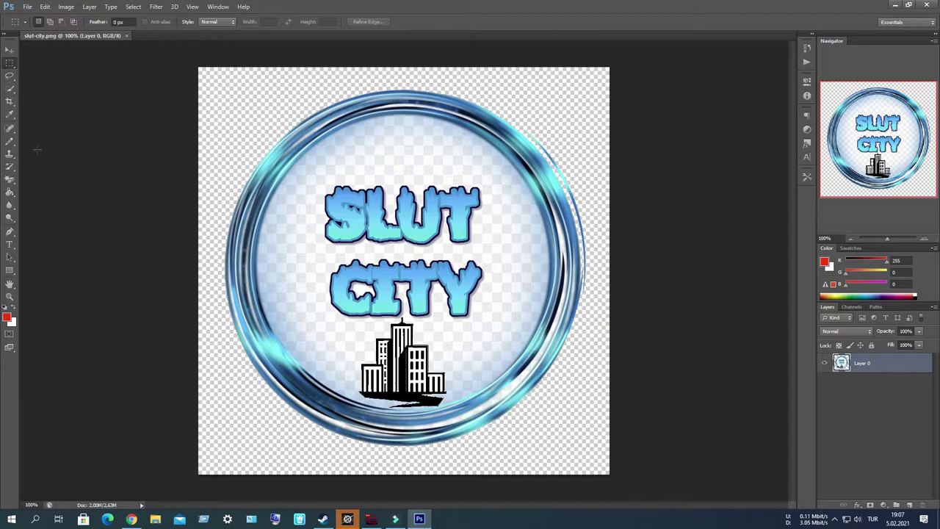
# Erase the whitish fill and inner-edge fringe of the ring with the Magic Eraser.
pyautogui.click(9, 180)
pyautogui.click(58, 197)
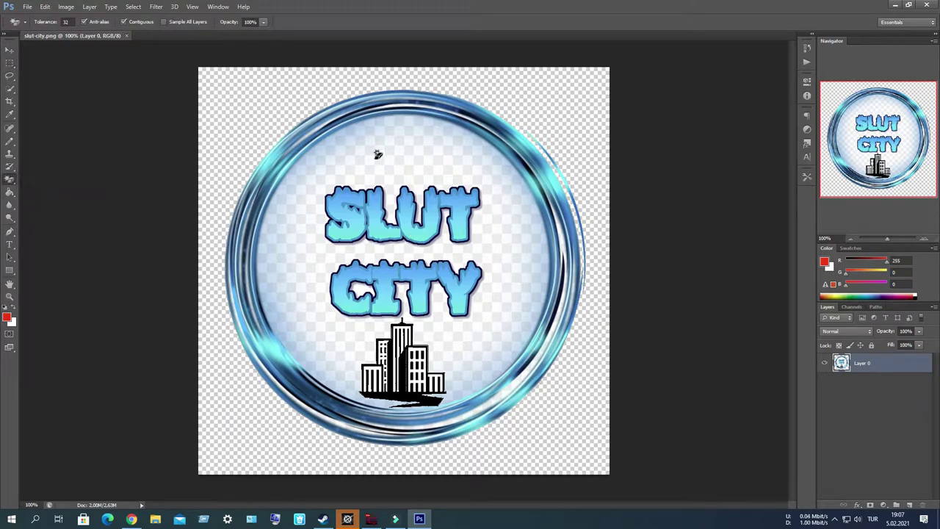
pyautogui.click(375, 155)
pyautogui.click(346, 145)
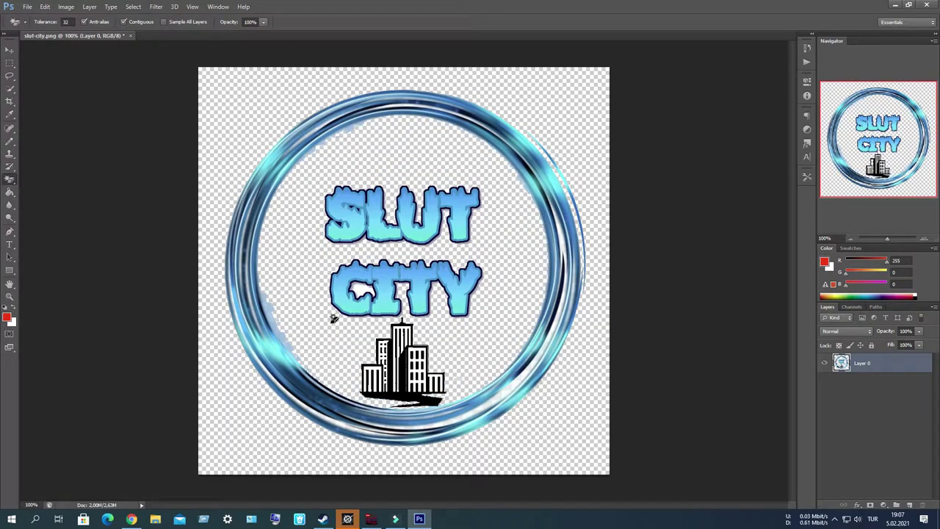
pyautogui.click(273, 311)
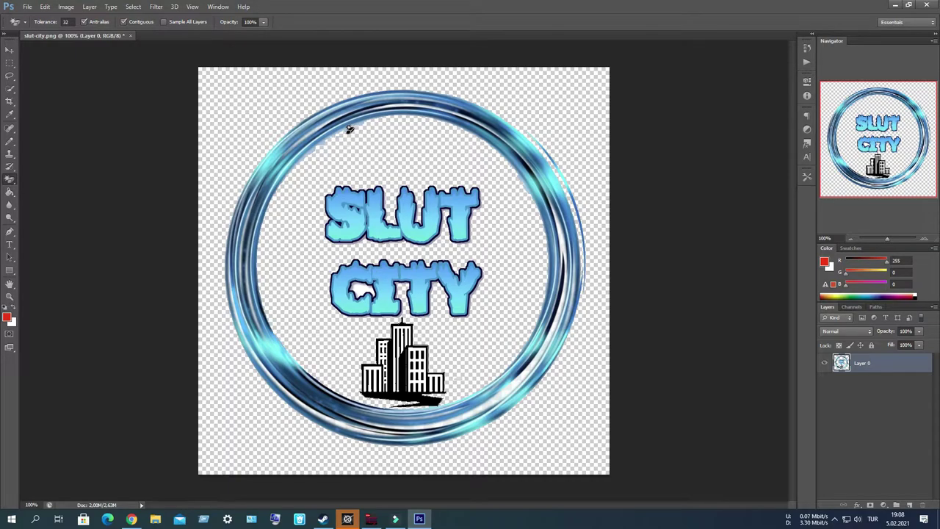
pyautogui.click(350, 130)
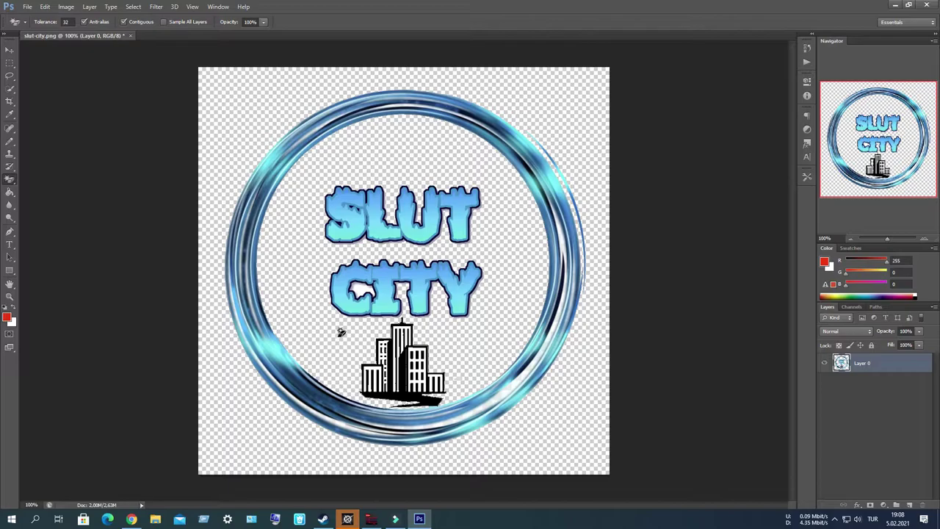
# Inspect the building zoomed in, step back one erase, then marquee-select the SLUT CITY text.
pyautogui.click(925, 240)
pyautogui.click(924, 240)
pyautogui.moveTo(885, 139); pyautogui.dragTo(887, 171)
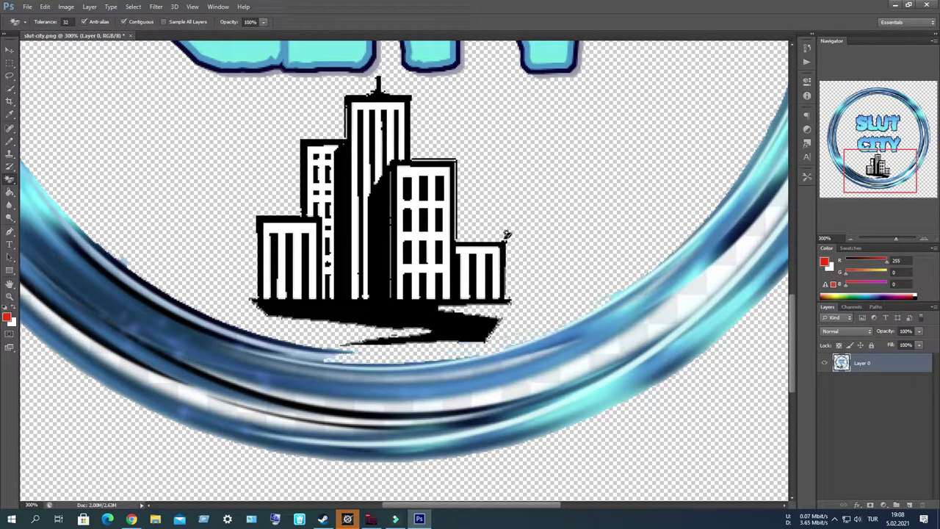
pyautogui.click(45, 6)
pyautogui.click(45, 35)
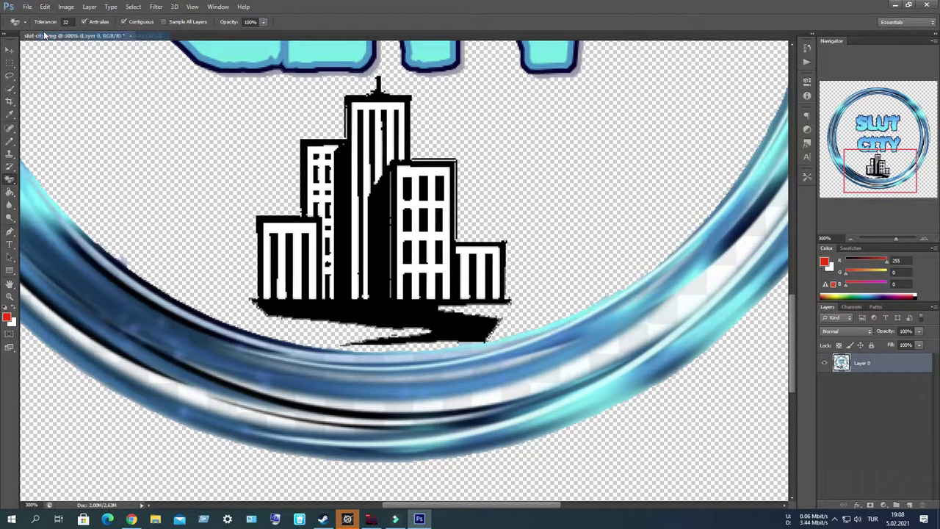
pyautogui.click(851, 240)
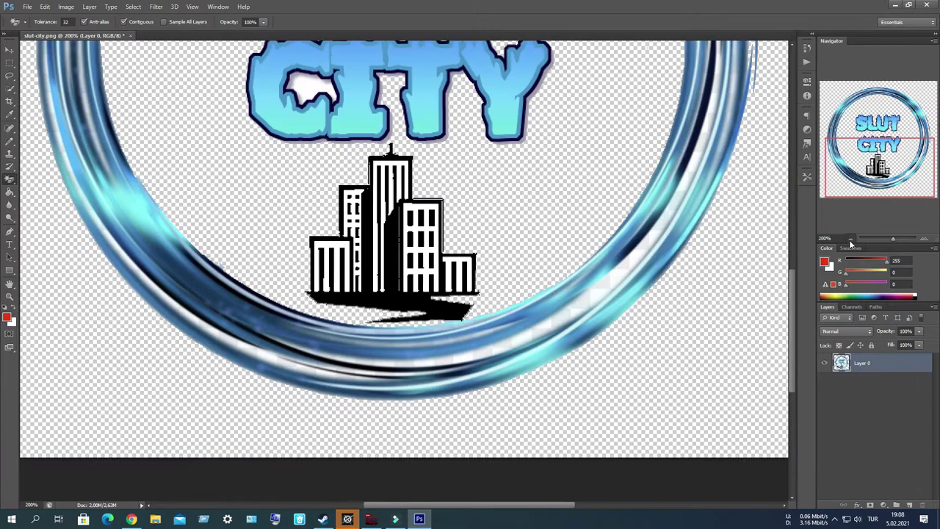
pyautogui.click(851, 241)
pyautogui.click(9, 64)
pyautogui.moveTo(312, 174); pyautogui.dragTo(489, 331)
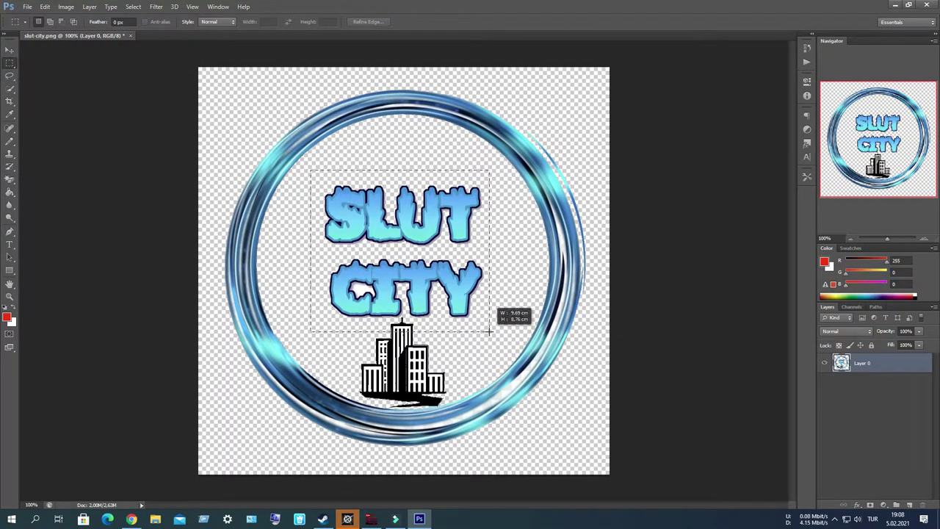
# Paste the copied SLUT CITY text into a new document sized to the clipboard.
pyautogui.click(27, 7)
pyautogui.click(35, 16)
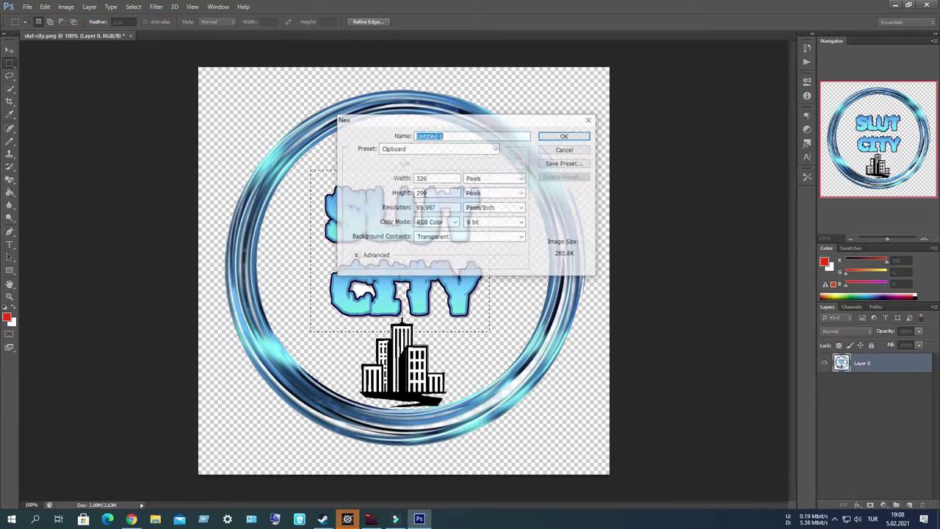
pyautogui.click(563, 135)
pyautogui.hotkey('ctrl', 'v')
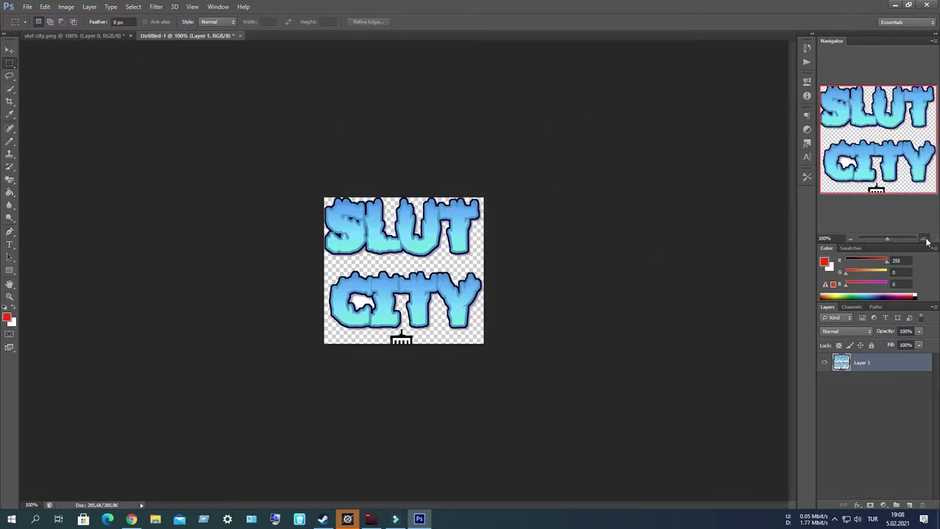
# Delete the building tip and leftover dark bit under CITY.
pyautogui.doubleClick(927, 240)
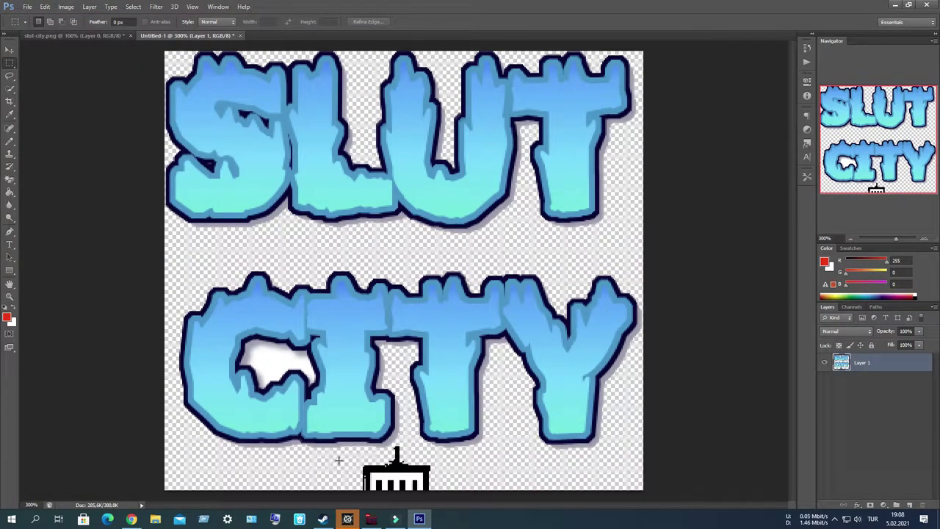
pyautogui.moveTo(337, 446); pyautogui.dragTo(476, 492)
pyautogui.press('Delete')
pyautogui.hotkey('ctrl', 'd')
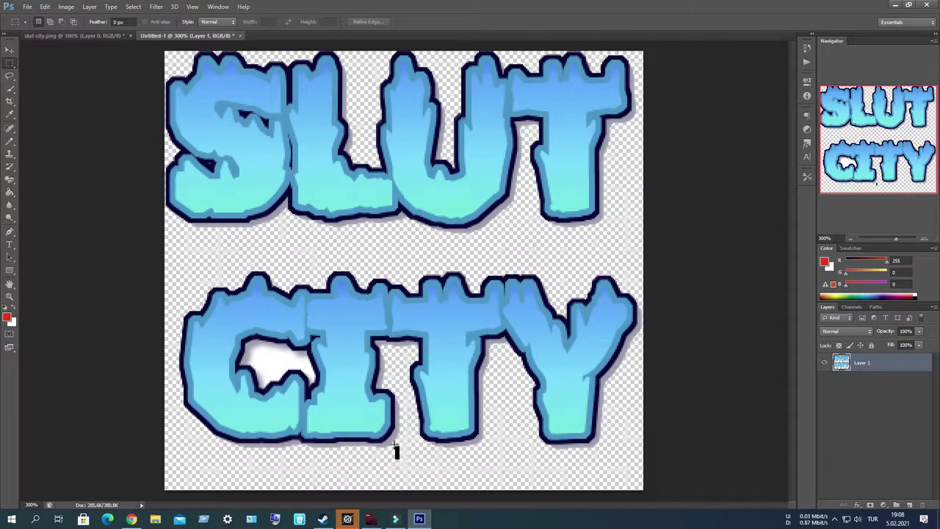
pyautogui.moveTo(393, 432); pyautogui.dragTo(447, 465)
pyautogui.press('Delete')
pyautogui.hotkey('ctrl', 'd')
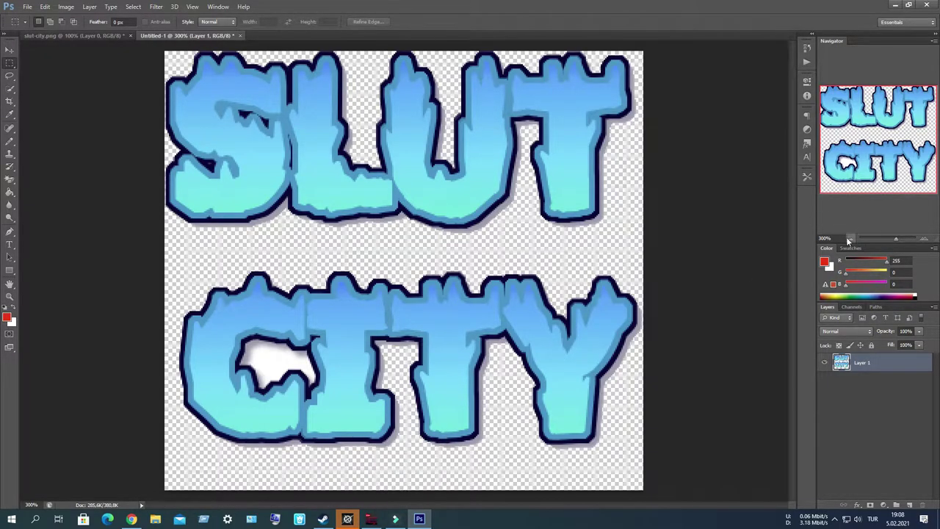
pyautogui.click(848, 240)
# Save the text document as PNG into a new desktop folder named SLT.
pyautogui.hotkey('ctrl', 's')
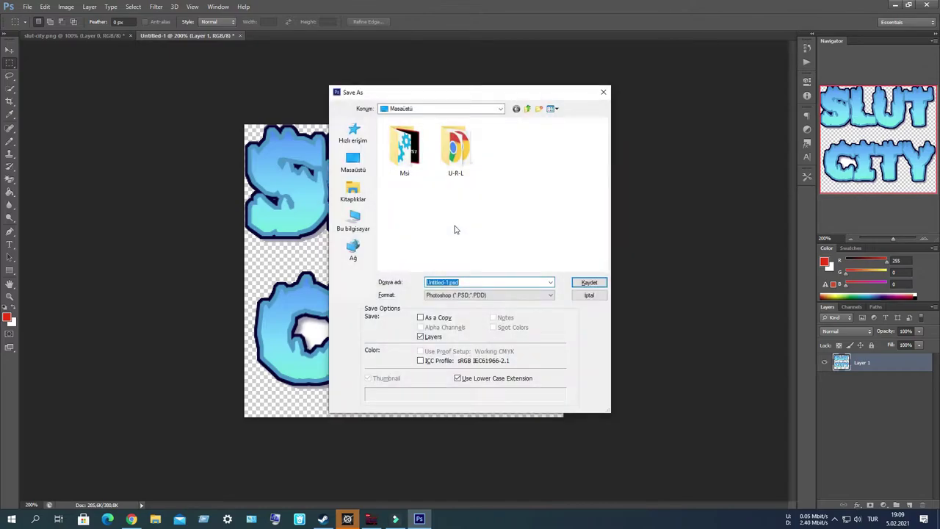
pyautogui.click(485, 294)
pyautogui.click(494, 413)
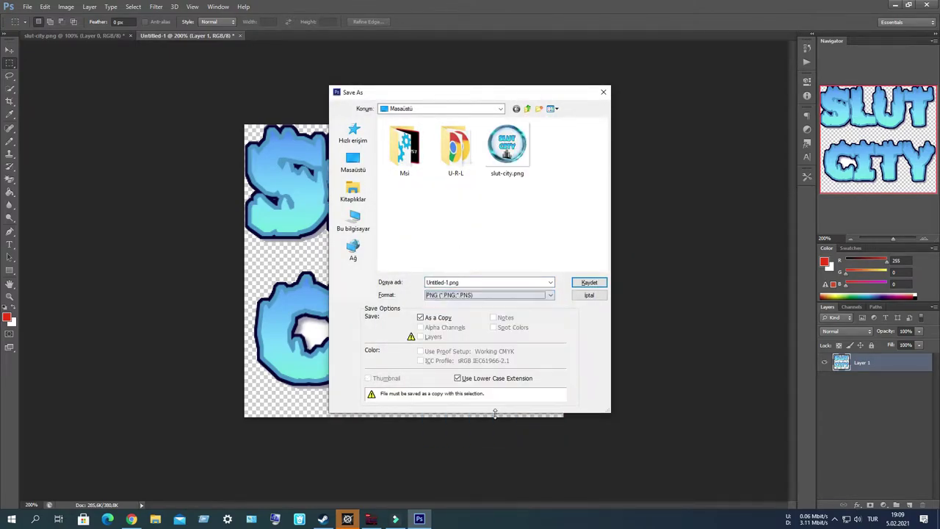
pyautogui.rightClick(425, 215)
pyautogui.moveTo(518, 319)
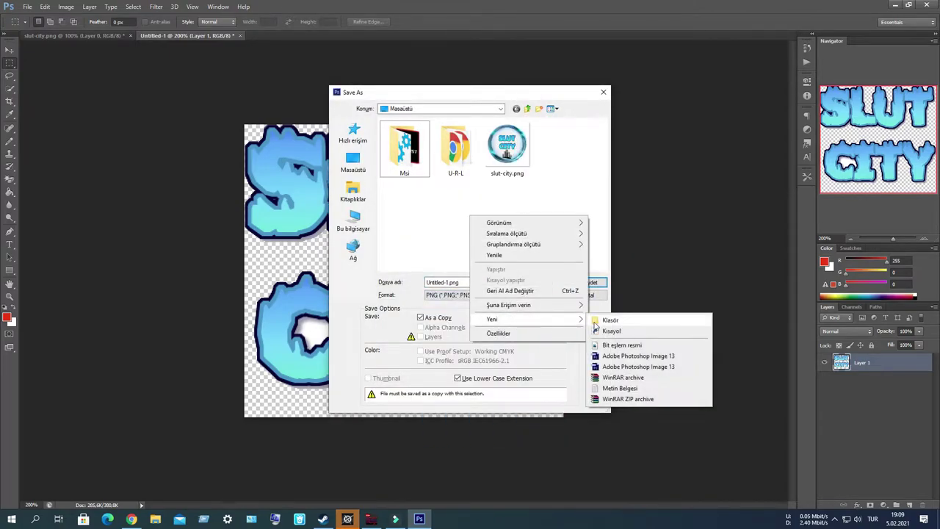
pyautogui.click(610, 319)
pyautogui.write('SLT')
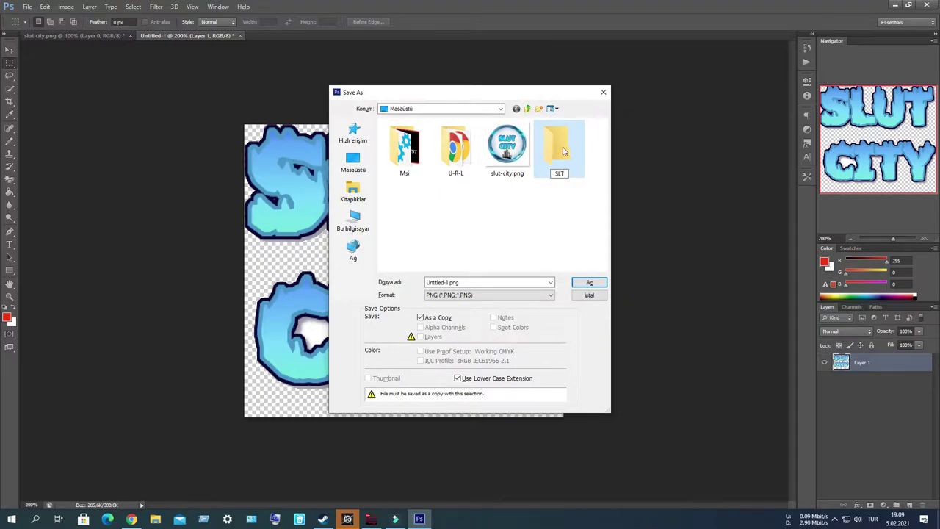
pyautogui.doubleClick(562, 151)
pyautogui.click(589, 282)
pyautogui.click(506, 159)
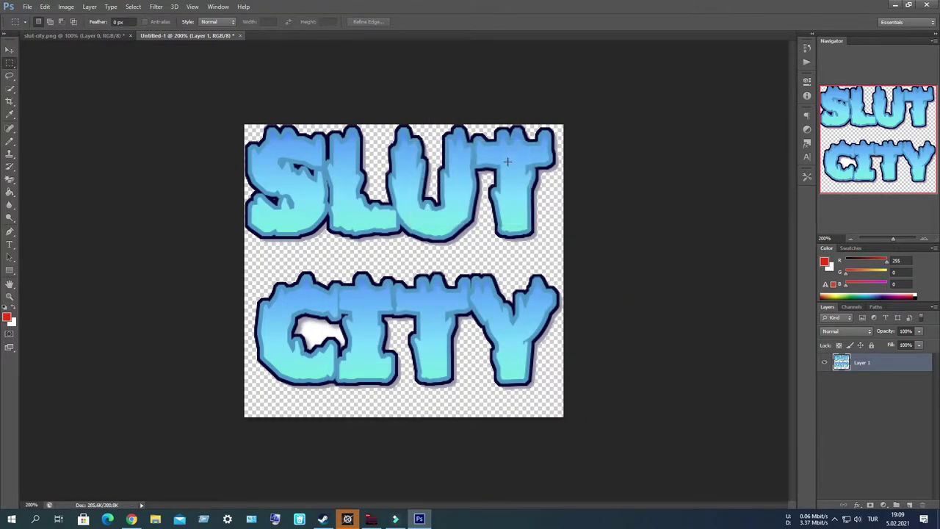
pyautogui.click(100, 35)
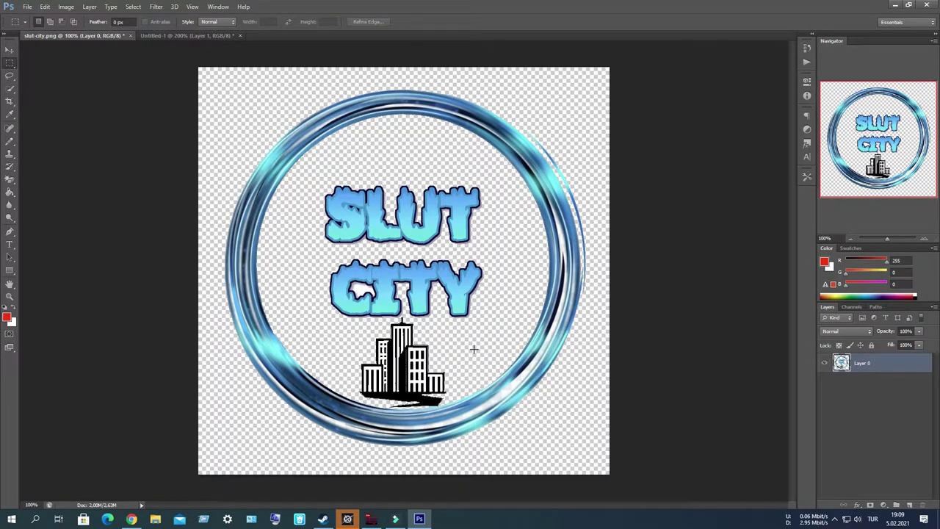
# Delete the SLUT CITY text from the logo image.
pyautogui.moveTo(497, 182); pyautogui.dragTo(317, 314)
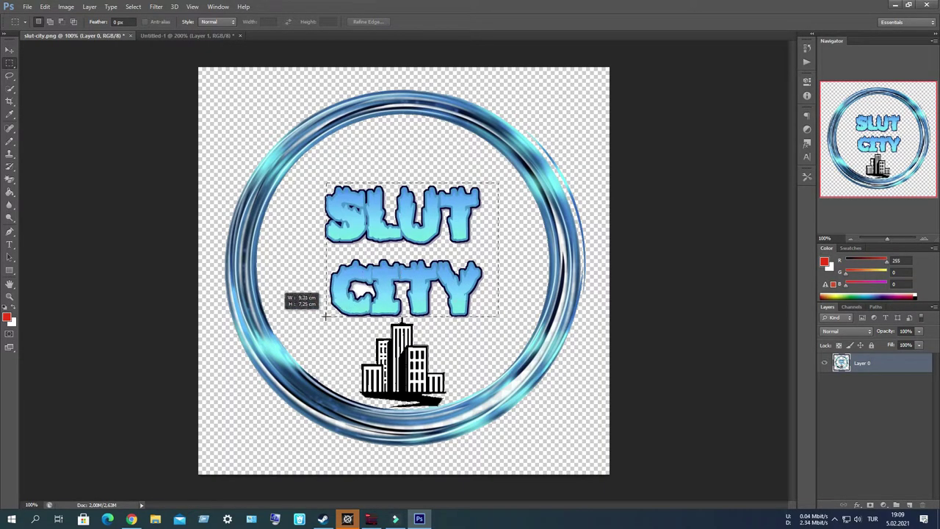
pyautogui.press('Delete')
pyautogui.hotkey('ctrl', 'd')
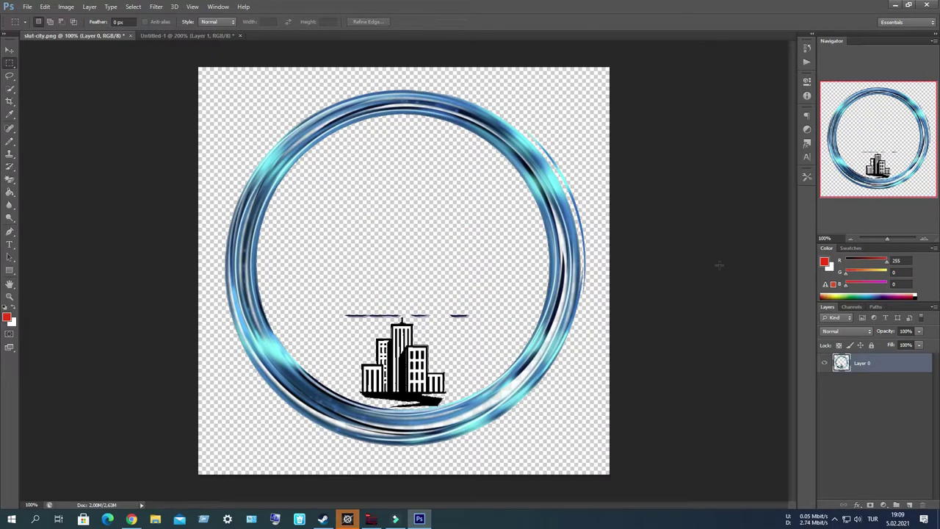
# Erase the leftover dashes on both sides and the small area above the tower.
pyautogui.hotkey('ctrl', '+')
pyautogui.hotkey('ctrl', '+')
pyautogui.moveTo(895, 163); pyautogui.dragTo(896, 170)
pyautogui.moveTo(619, 211); pyautogui.dragTo(399, 257)
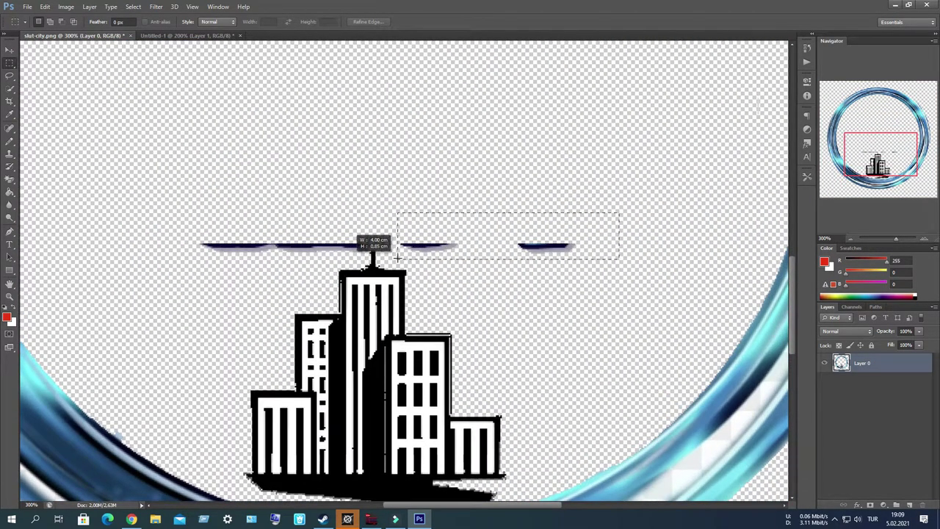
pyautogui.press('Delete')
pyautogui.hotkey('ctrl', 'd')
pyautogui.moveTo(152, 210); pyautogui.dragTo(387, 248)
pyautogui.press('Delete')
pyautogui.hotkey('ctrl', 'd')
pyautogui.press('Delete')
pyautogui.hotkey('ctrl', 'd')
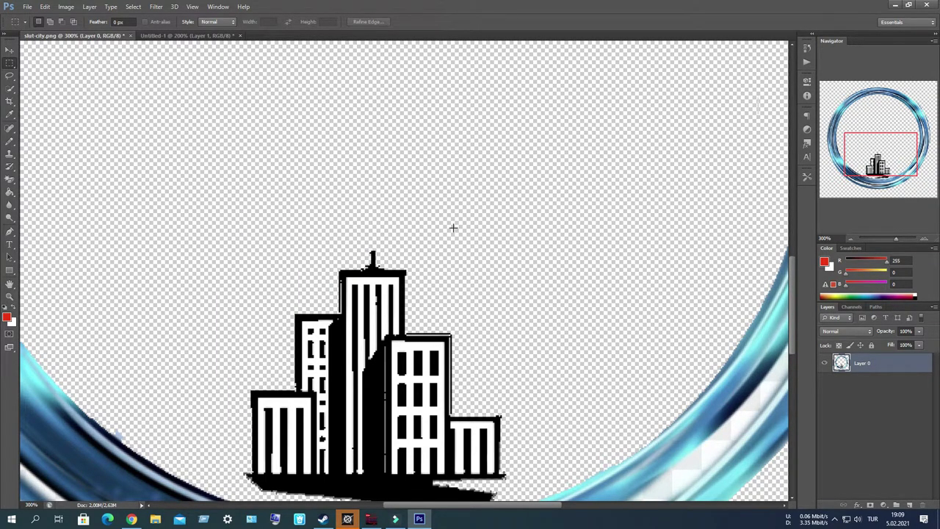
pyautogui.scroll(-5, 451, 224)
pyautogui.scroll(1, 453, 228)
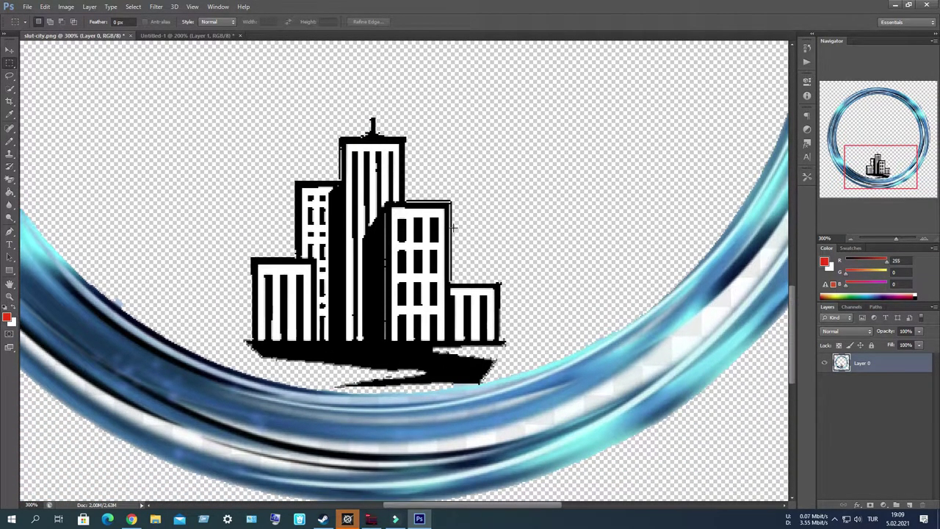
# Lasso a loose outline around the building and cut it out.
pyautogui.click(10, 77)
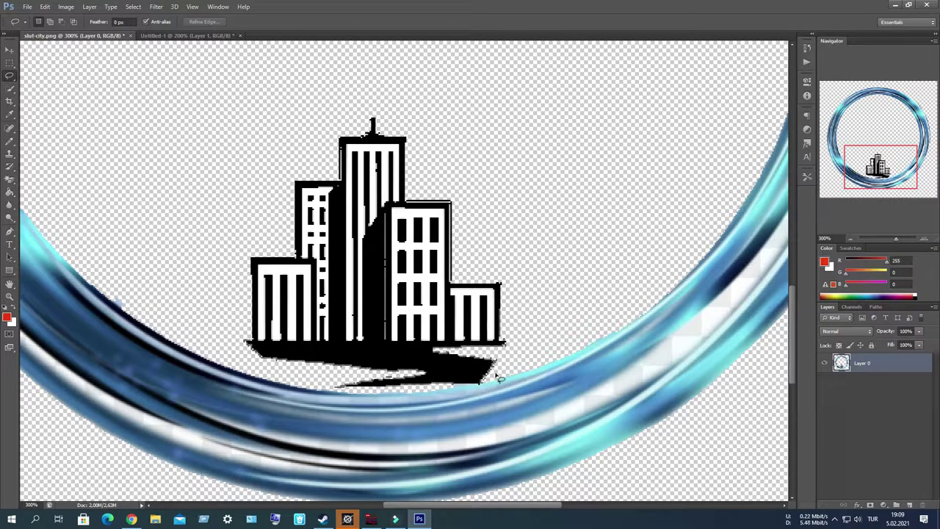
pyautogui.rightClick(13, 72)
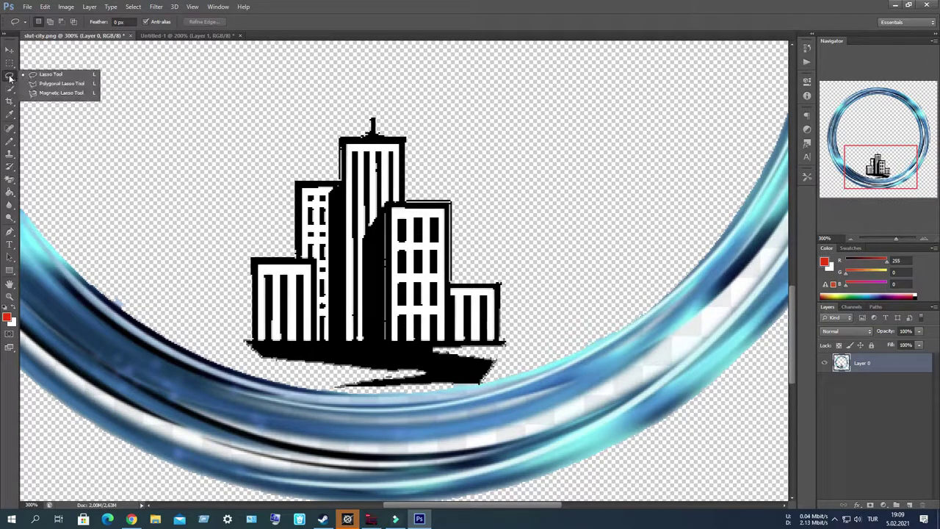
pyautogui.click(37, 75)
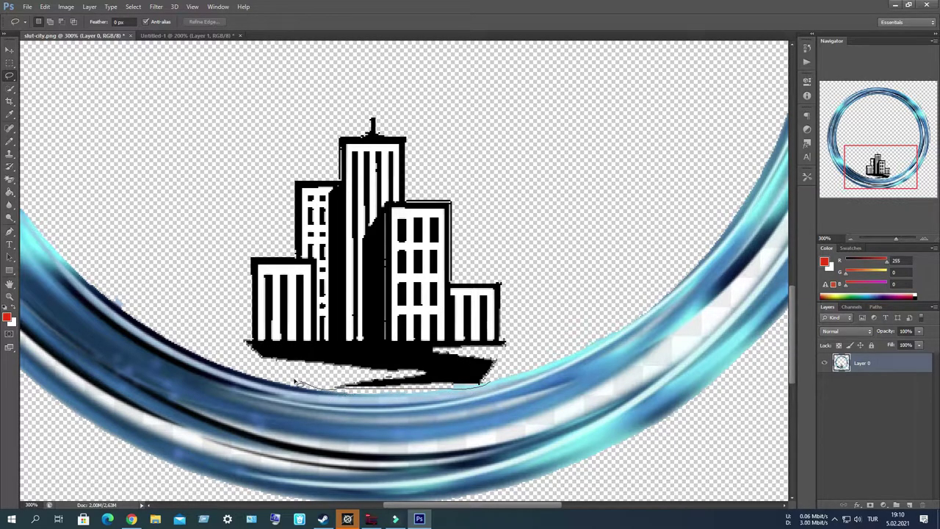
pyautogui.moveTo(294, 381); pyautogui.dragTo(532, 324)
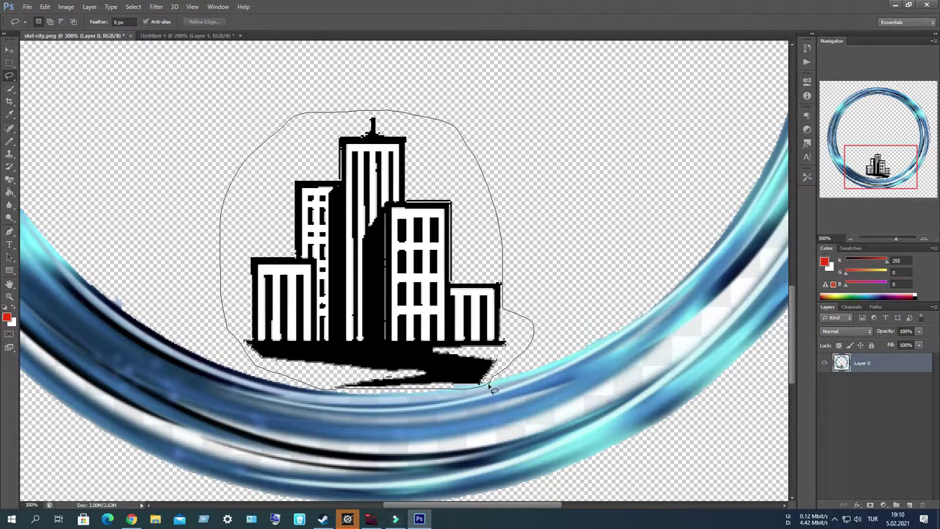
pyautogui.moveTo(492, 389); pyautogui.dragTo(493, 391)
pyautogui.press('Delete')
# Paste the cut building into a new blank image.
pyautogui.click(27, 7)
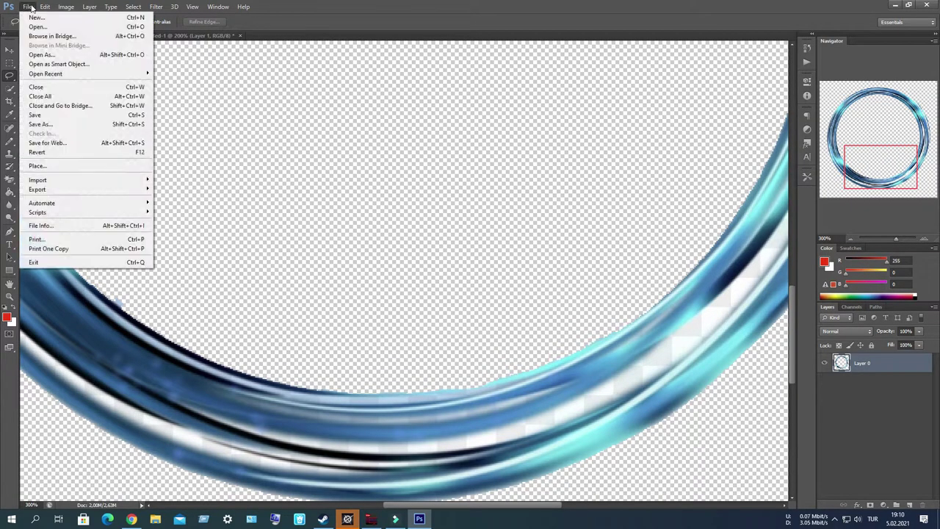
pyautogui.click(29, 16)
pyautogui.press('Return')
pyautogui.hotkey('ctrl', 'v')
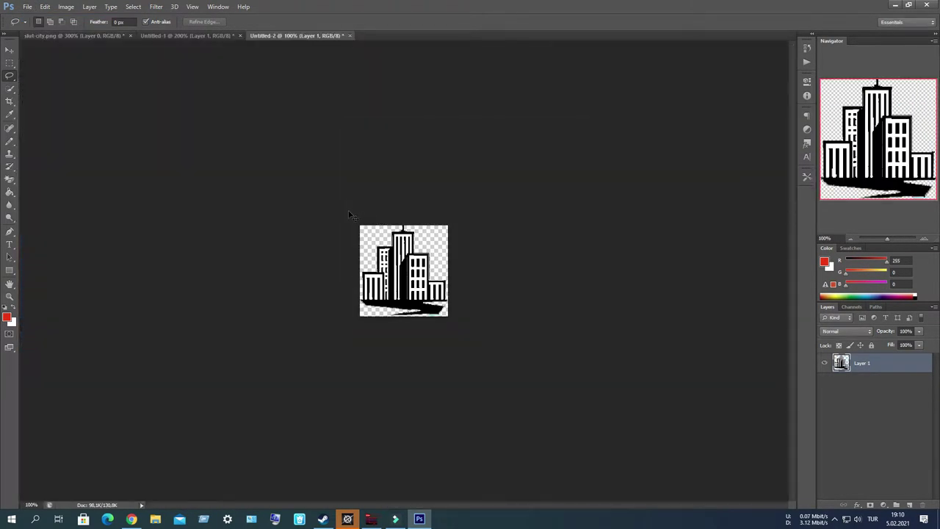
# Remove the stray blue strip along the building's bottom edge.
pyautogui.moveTo(919, 240); pyautogui.dragTo(908, 238)
pyautogui.click(911, 201)
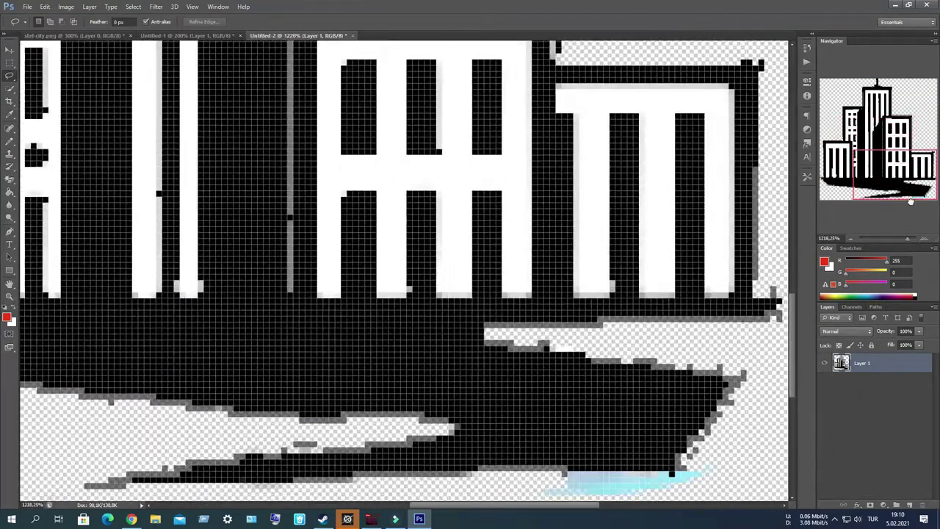
pyautogui.click(11, 63)
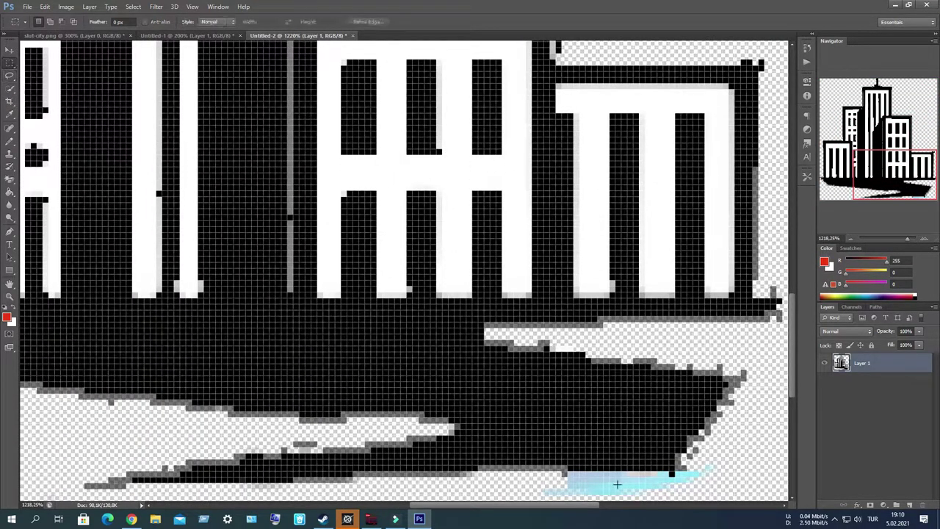
pyautogui.moveTo(539, 501)
pyautogui.mouseDown()
pyautogui.moveTo(716, 473)
pyautogui.moveTo(728, 482)
pyautogui.mouseUp()
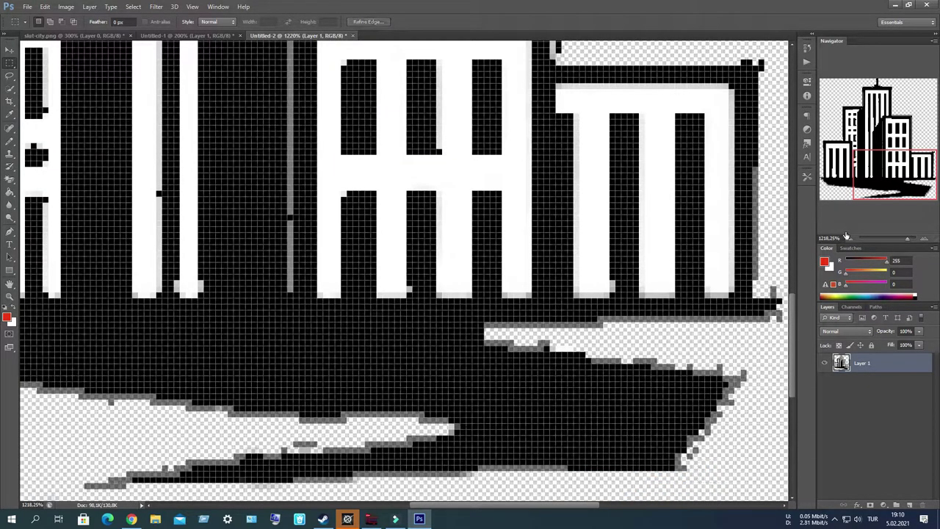
pyautogui.click(846, 235)
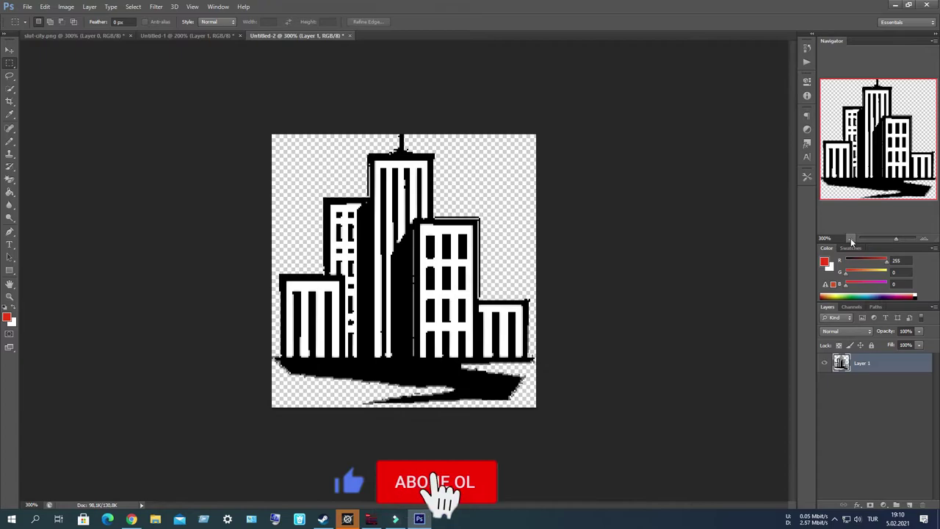
pyautogui.click(44, 7)
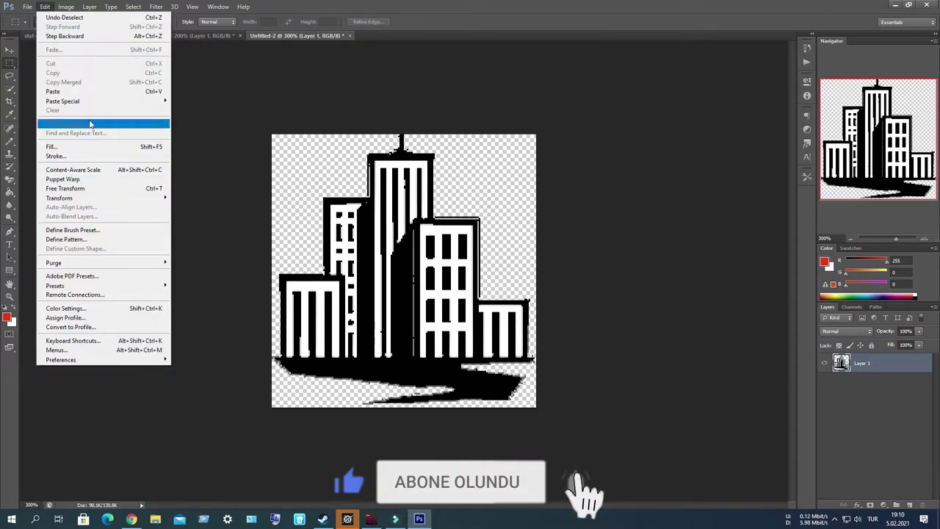
# Save the building image as Untitled-2.png in PNG format.
pyautogui.click(82, 131)
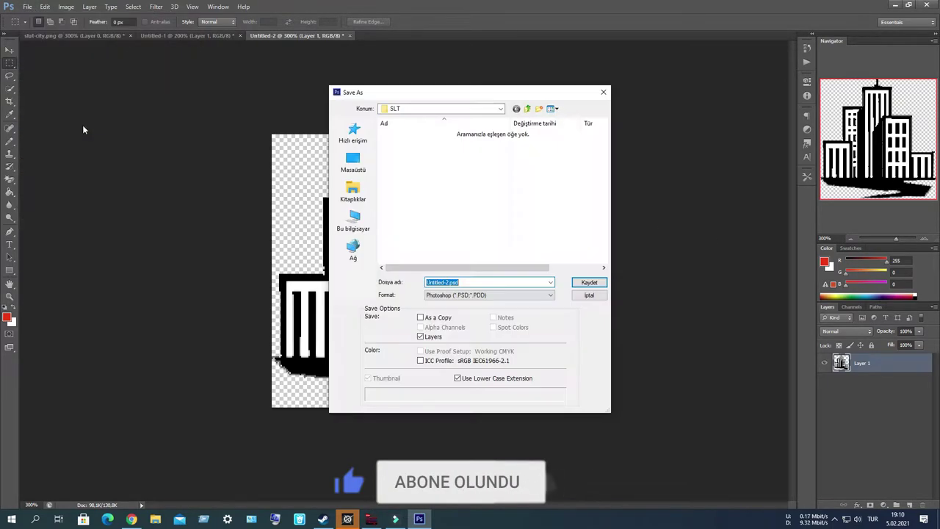
pyautogui.click(489, 295)
pyautogui.click(504, 416)
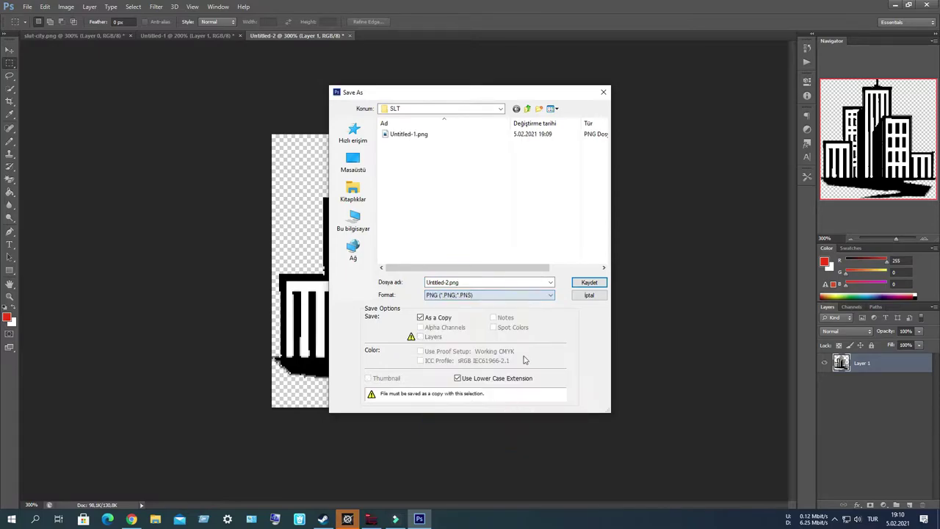
pyautogui.click(589, 282)
pyautogui.click(504, 159)
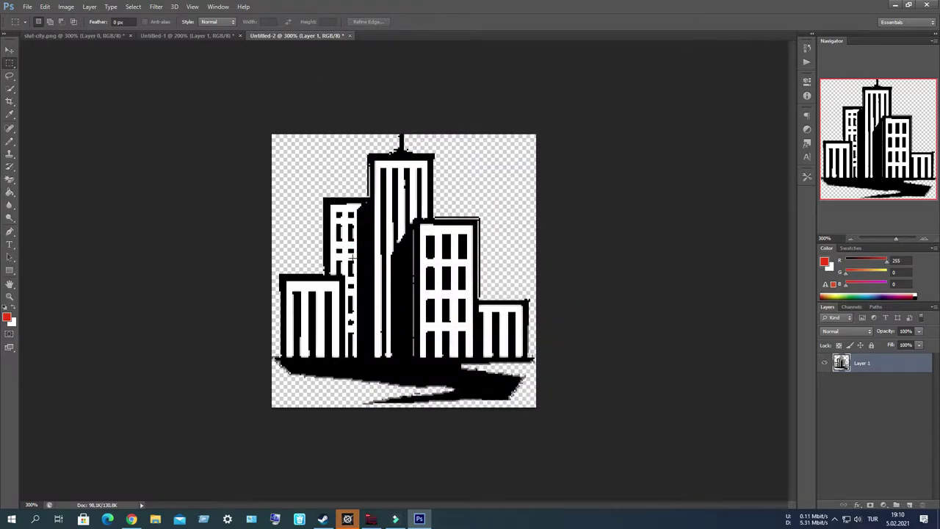
# Bring up Filmora and the SLT folder, selecting both PNG images for import.
pyautogui.click(897, 5)
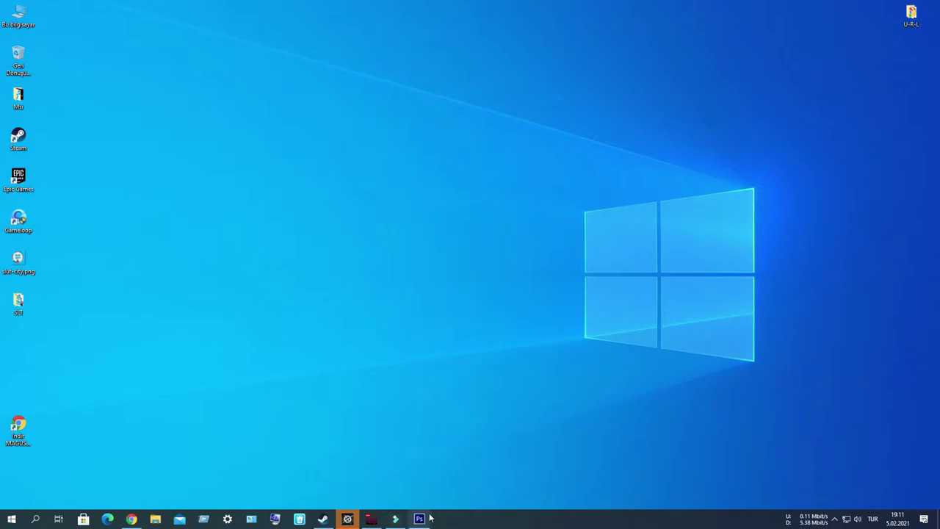
pyautogui.click(395, 519)
pyautogui.doubleClick(18, 303)
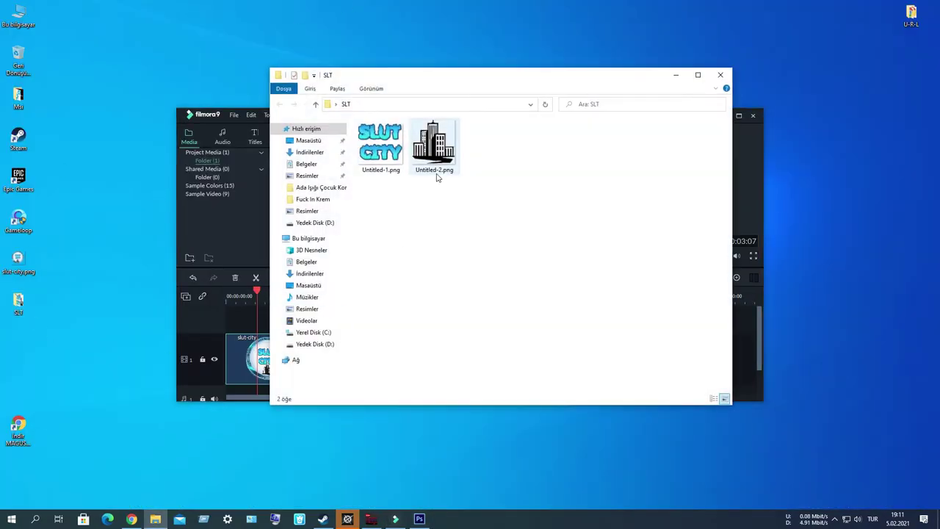
pyautogui.moveTo(464, 74); pyautogui.dragTo(590, 111)
pyautogui.moveTo(582, 244)
pyautogui.mouseDown()
pyautogui.moveTo(505, 189)
pyautogui.moveTo(343, 256)
pyautogui.mouseUp()
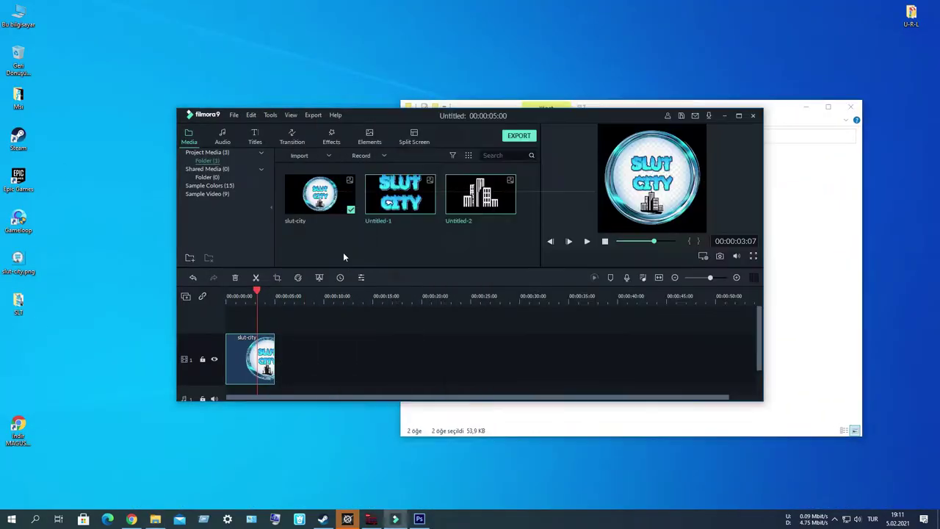
# Enlarge Filmora, then bring up the ring image in Photoshop zoomed out to fit.
pyautogui.doubleClick(557, 117)
pyautogui.click(418, 520)
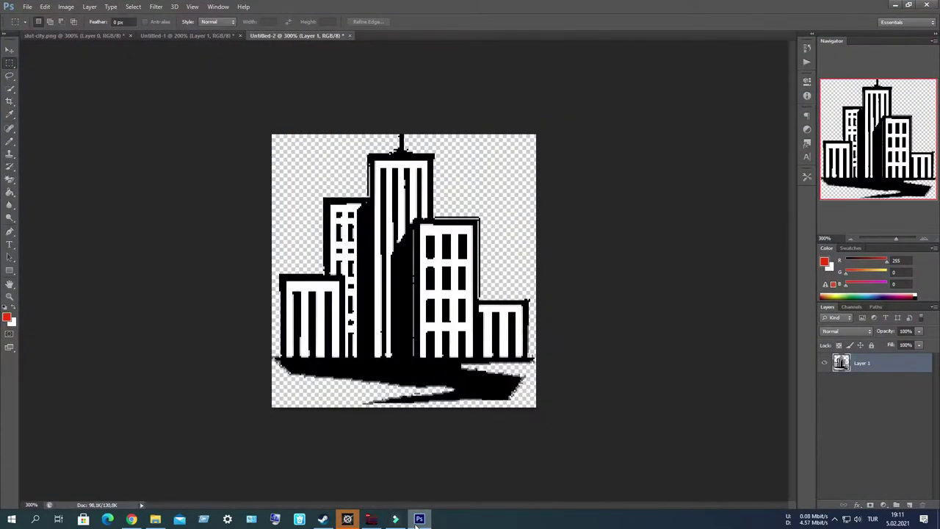
pyautogui.hotkey('ctrl', 'Tab')
pyautogui.click(851, 238)
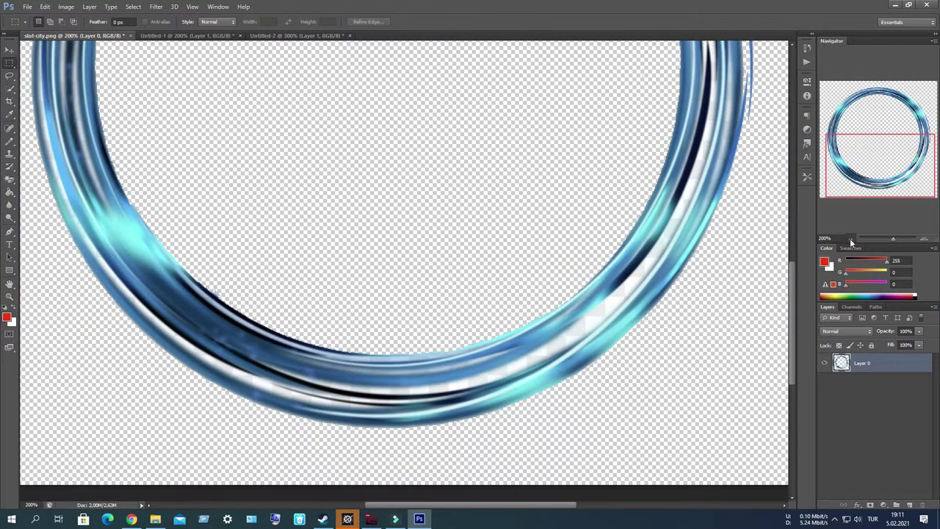
pyautogui.click(851, 239)
pyautogui.click(851, 239)
# Save the ring-only image as a PNG copy in the SLT folder.
pyautogui.click(25, 7)
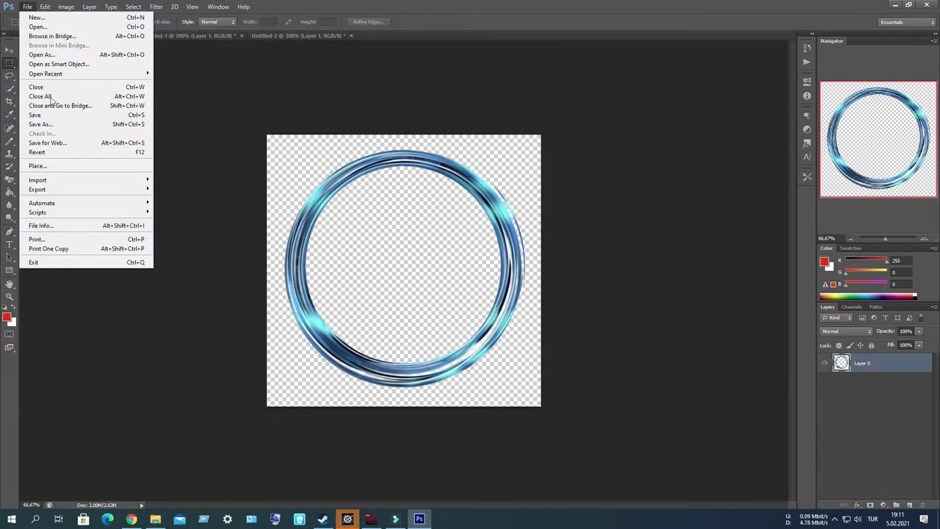
pyautogui.click(43, 125)
pyautogui.click(470, 294)
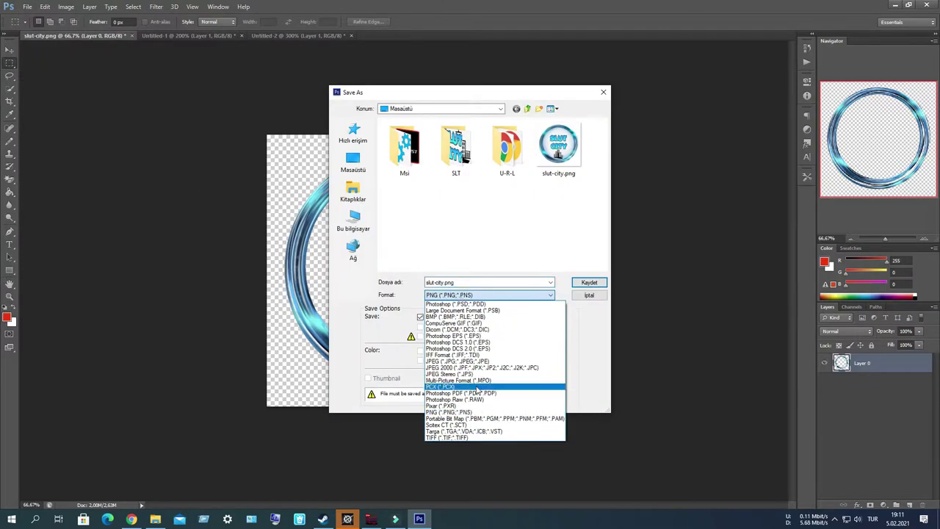
pyautogui.click(362, 319)
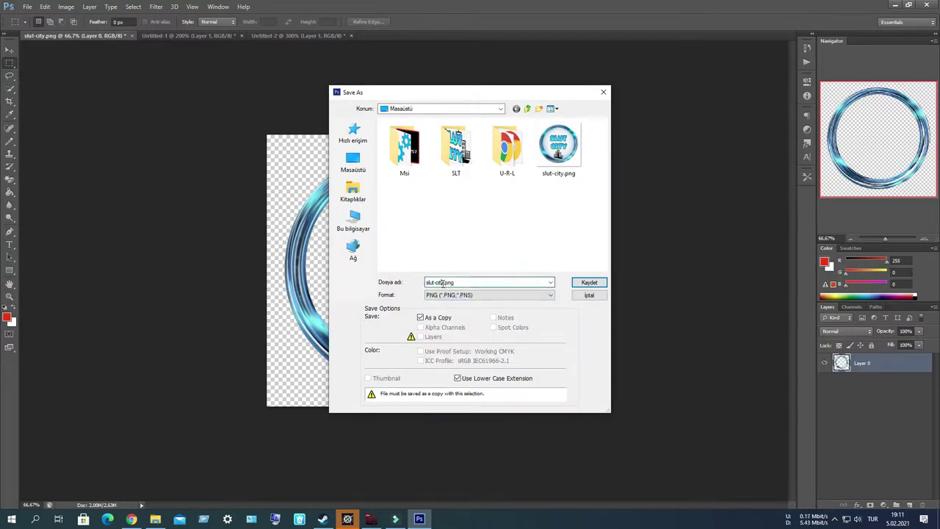
pyautogui.doubleClick(456, 147)
pyautogui.click(590, 282)
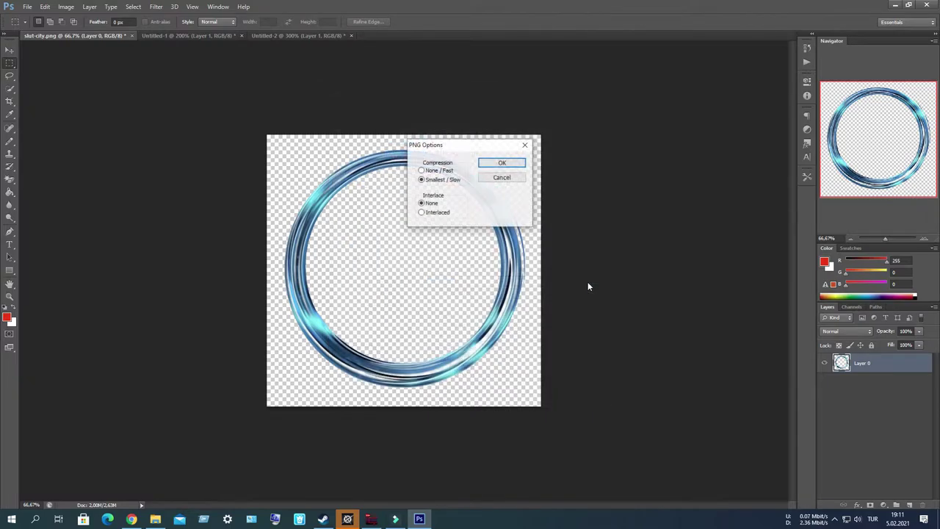
pyautogui.click(507, 160)
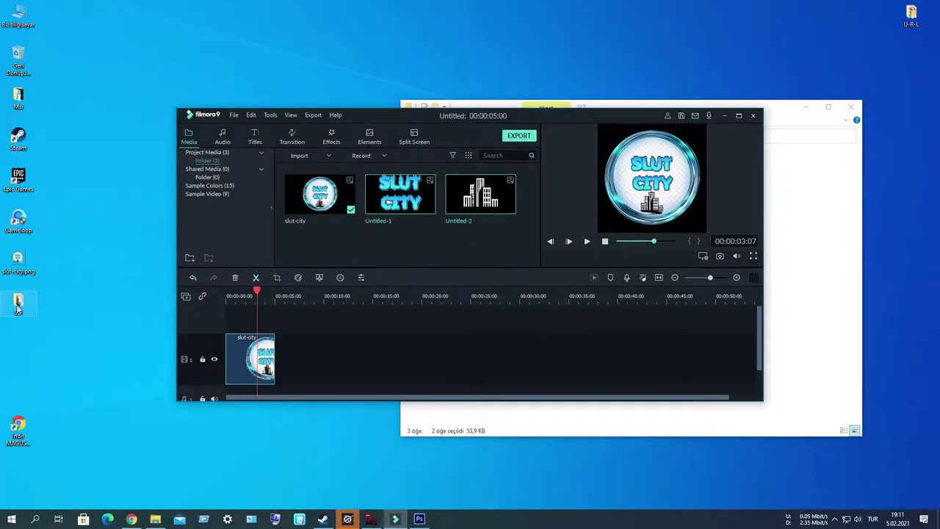
# Import the ring PNG from the SLT folder into Filmora's media library.
pyautogui.doubleClick(18, 300)
pyautogui.moveTo(511, 176); pyautogui.dragTo(283, 249)
pyautogui.doubleClick(552, 117)
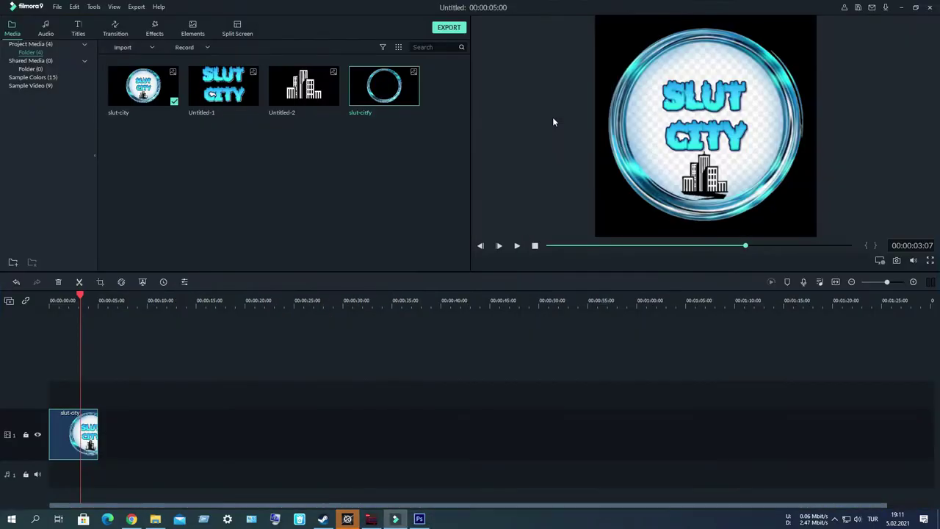
# Replace the old logo clip with the ring on track 1 and add Untitled-1 above.
pyautogui.press('Delete')
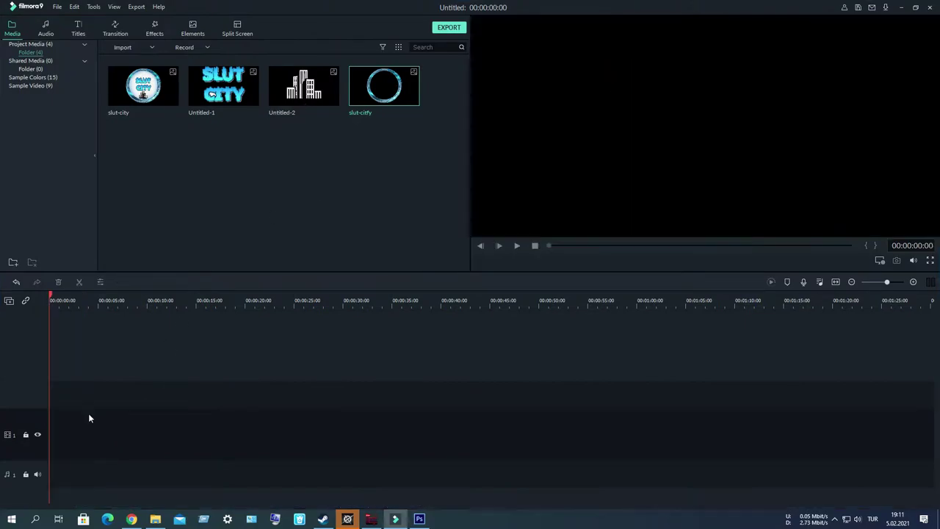
pyautogui.click(385, 88)
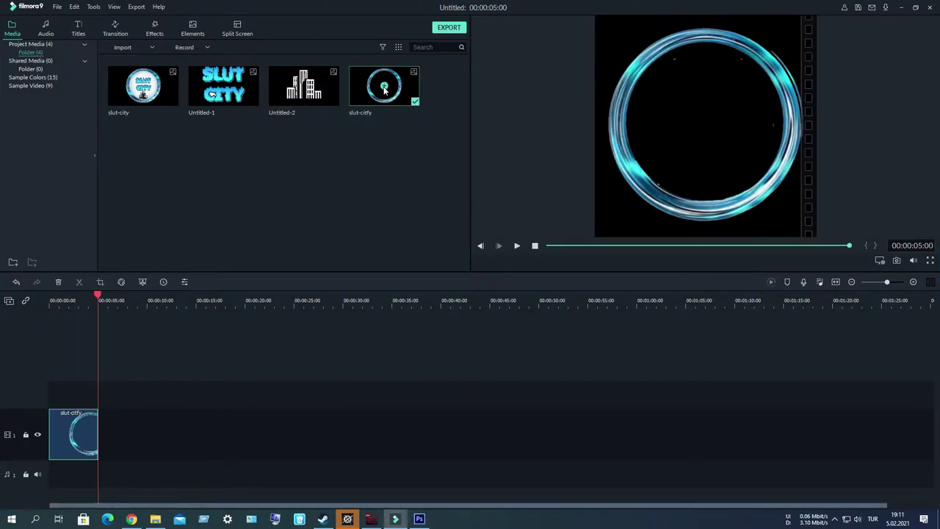
pyautogui.press('space')
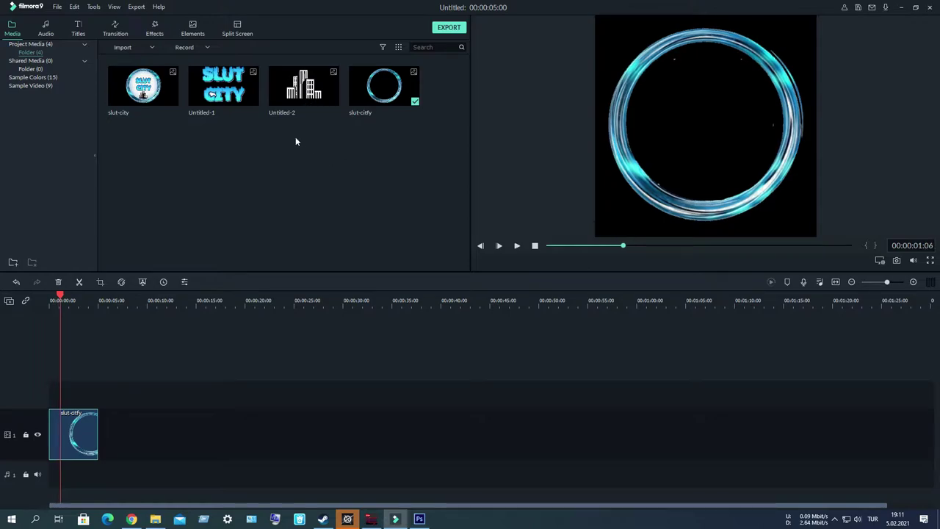
pyautogui.click(17, 400)
pyautogui.moveTo(64, 300); pyautogui.dragTo(38, 299)
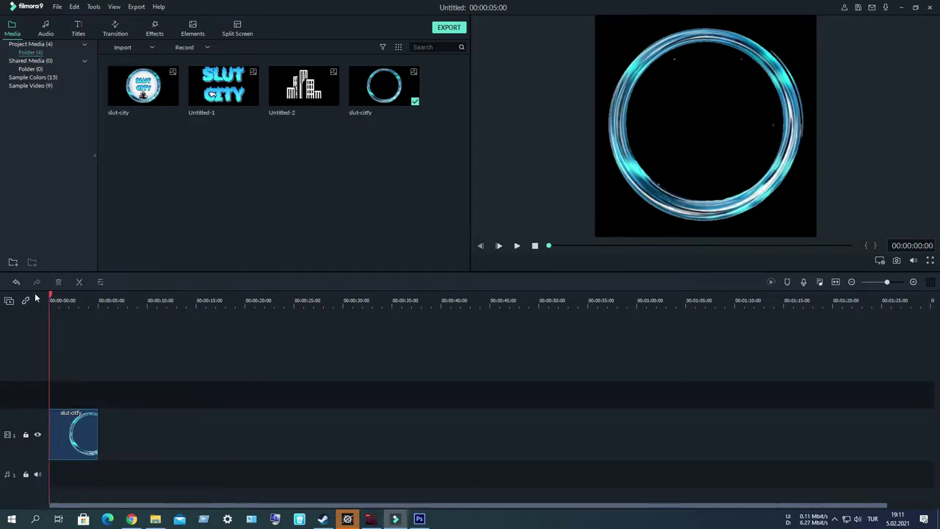
pyautogui.click(224, 88)
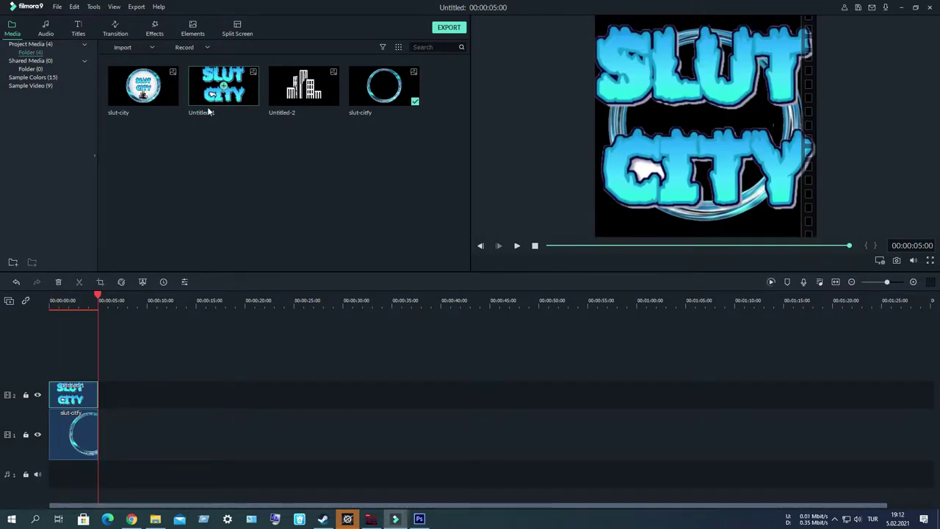
# Shrink the SLUT CITY text clip to fit inside the ring.
pyautogui.doubleClick(80, 400)
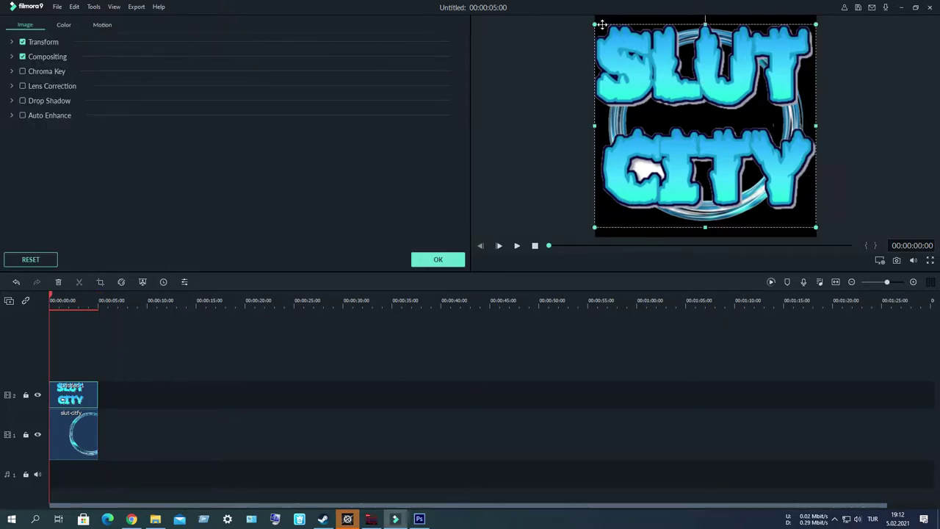
pyautogui.moveTo(597, 19)
pyautogui.mouseDown()
pyautogui.moveTo(738, 156)
pyautogui.moveTo(700, 78)
pyautogui.mouseUp()
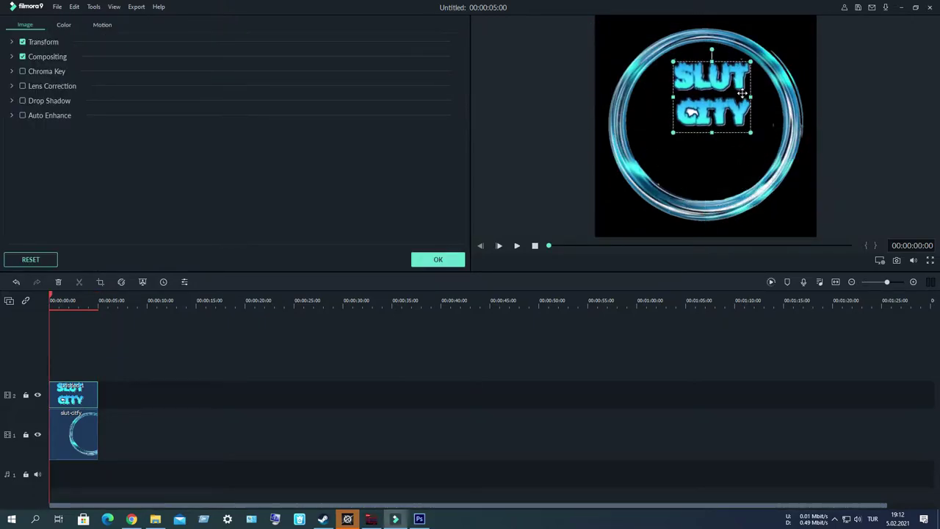
pyautogui.click(438, 259)
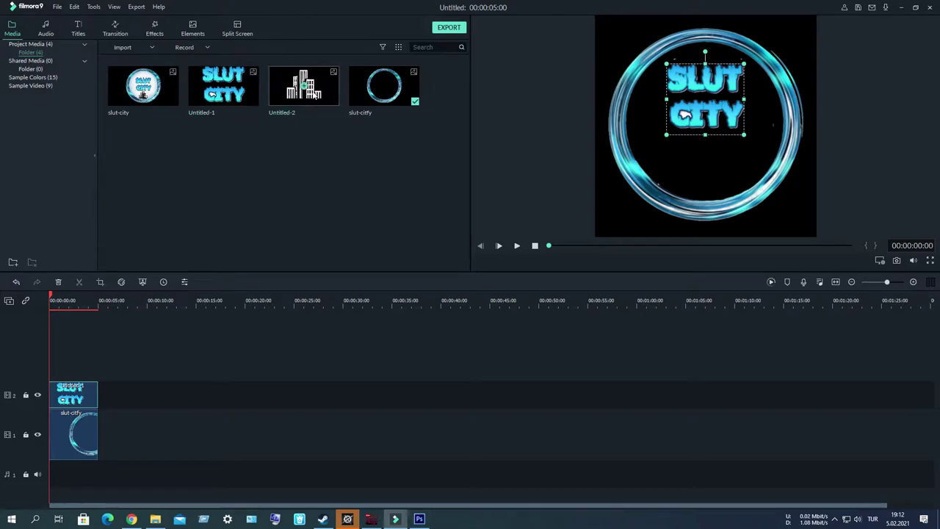
# Place Untitled-2 on a new track 3, shrunk small beneath the title.
pyautogui.click(311, 105)
pyautogui.moveTo(312, 102); pyautogui.dragTo(72, 367)
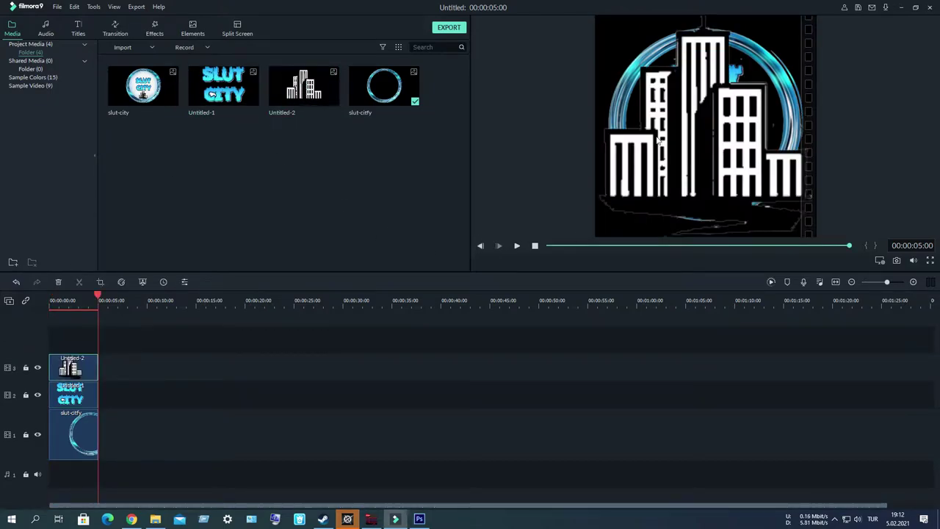
pyautogui.doubleClick(600, 41)
pyautogui.moveTo(596, 16)
pyautogui.mouseDown()
pyautogui.moveTo(768, 181)
pyautogui.moveTo(702, 156)
pyautogui.moveTo(711, 173)
pyautogui.moveTo(704, 155)
pyautogui.mouseUp()
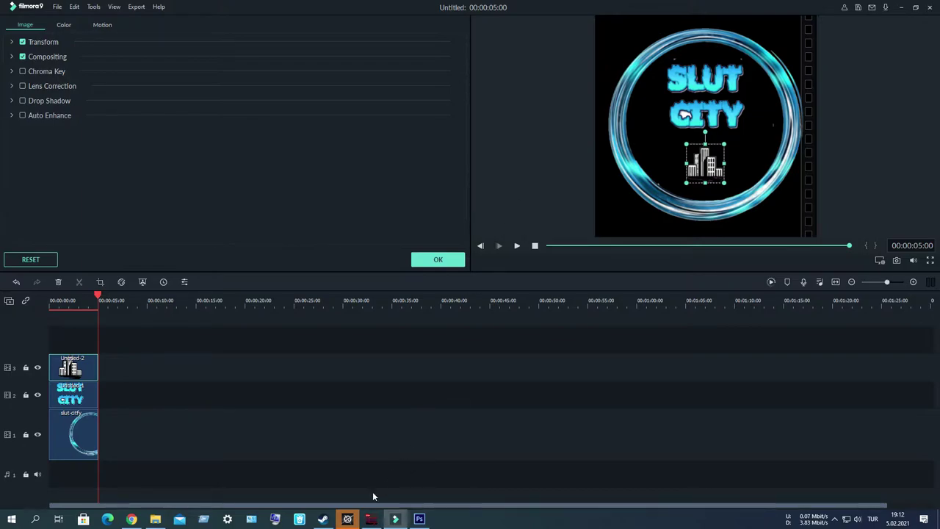
pyautogui.click(420, 520)
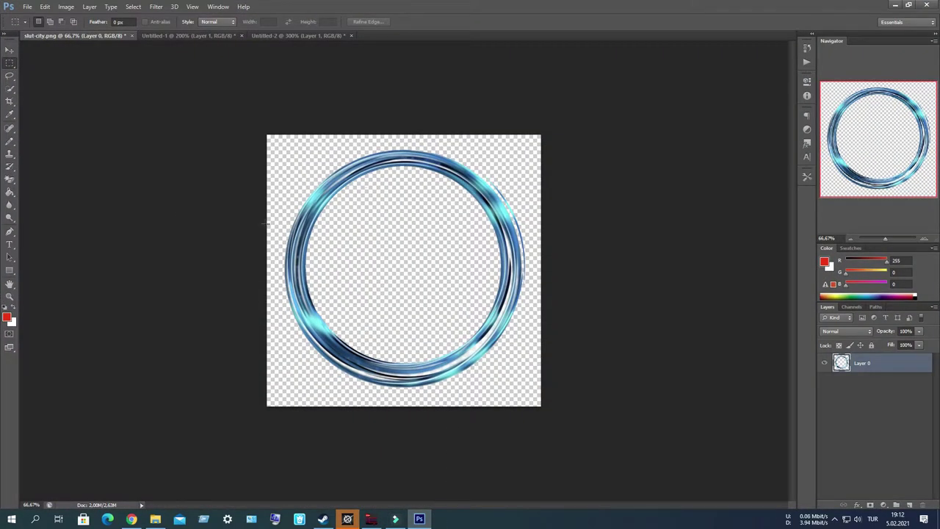
# Draw trial elliptical marquee selections along the ring's inner edge.
pyautogui.rightClick(12, 65)
pyautogui.click(25, 72)
pyautogui.moveTo(336, 187)
pyautogui.mouseDown()
pyautogui.moveTo(492, 331)
pyautogui.moveTo(489, 354)
pyautogui.mouseUp()
pyautogui.moveTo(311, 151); pyautogui.dragTo(562, 258)
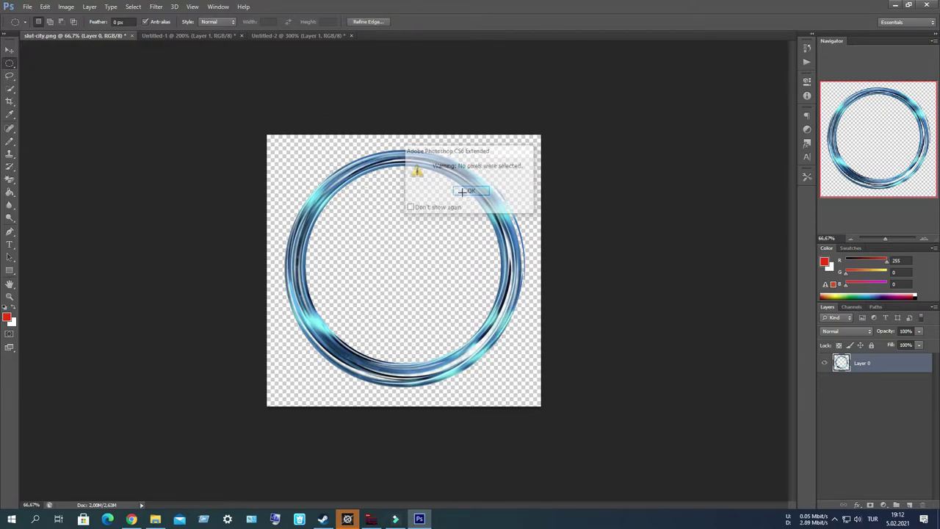
pyautogui.click(471, 191)
pyautogui.hotkey('ctrl', '+')
pyautogui.moveTo(302, 139); pyautogui.dragTo(490, 310)
pyautogui.moveTo(274, 102); pyautogui.dragTo(551, 419)
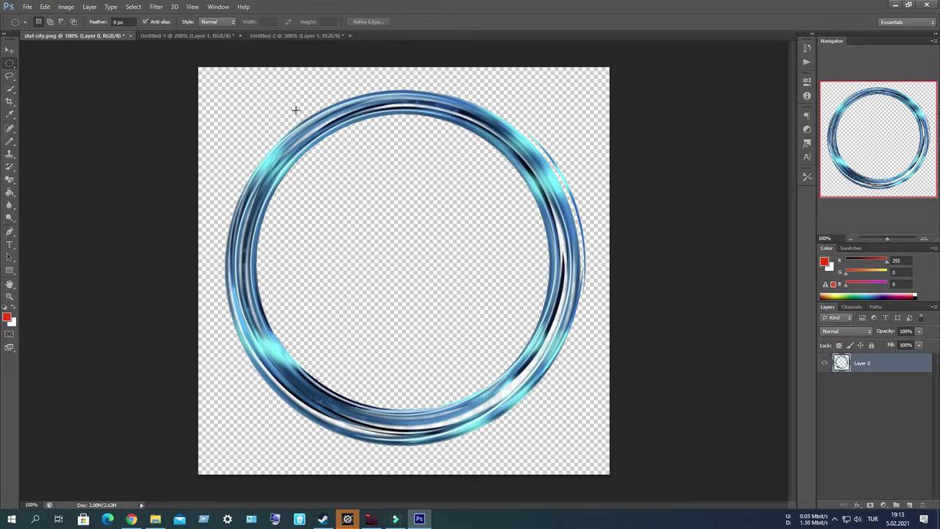
pyautogui.moveTo(294, 109); pyautogui.dragTo(535, 378)
pyautogui.moveTo(260, 139); pyautogui.dragTo(523, 321)
# Redraw and clear several more ellipses inside the ring, then save slut-city.png.
pyautogui.click(251, 89)
pyautogui.moveTo(283, 130); pyautogui.dragTo(532, 290)
pyautogui.click(325, 385)
pyautogui.moveTo(318, 373)
pyautogui.mouseDown()
pyautogui.moveTo(429, 318)
pyautogui.moveTo(315, 419)
pyautogui.mouseUp()
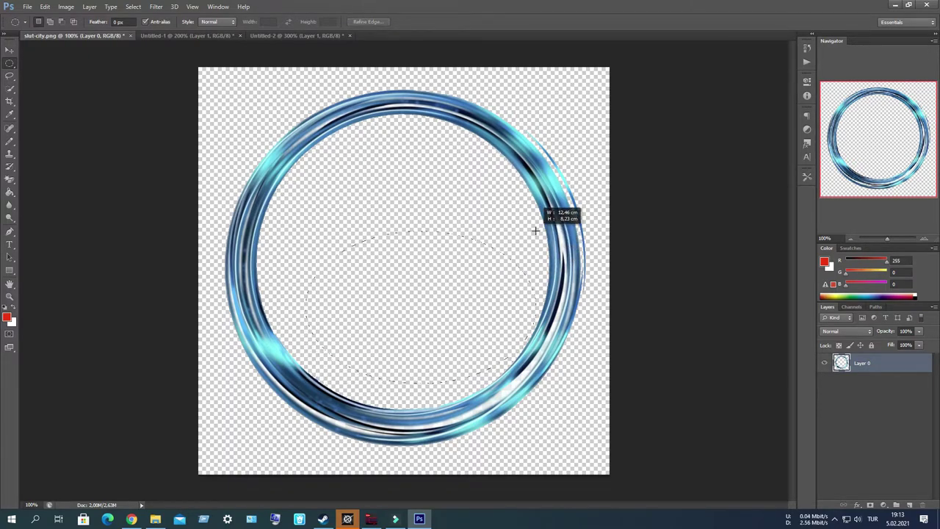
pyautogui.moveTo(306, 383); pyautogui.dragTo(512, 210)
pyautogui.click(379, 299)
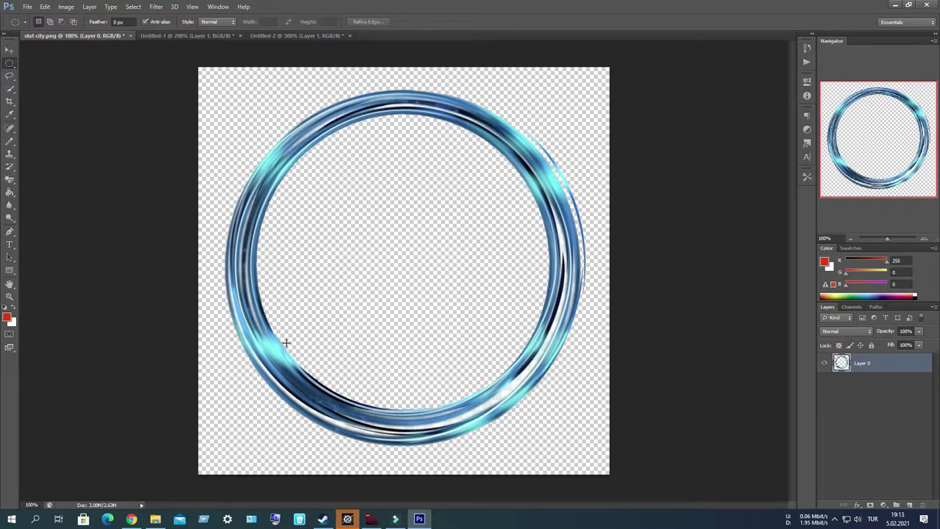
pyautogui.moveTo(286, 342); pyautogui.dragTo(269, 175)
pyautogui.click(145, 158)
pyautogui.hotkey('ctrl', 's')
# Confirm the buildings clip settings and import slut-city.png from the desktop into the media library.
pyautogui.click(393, 521)
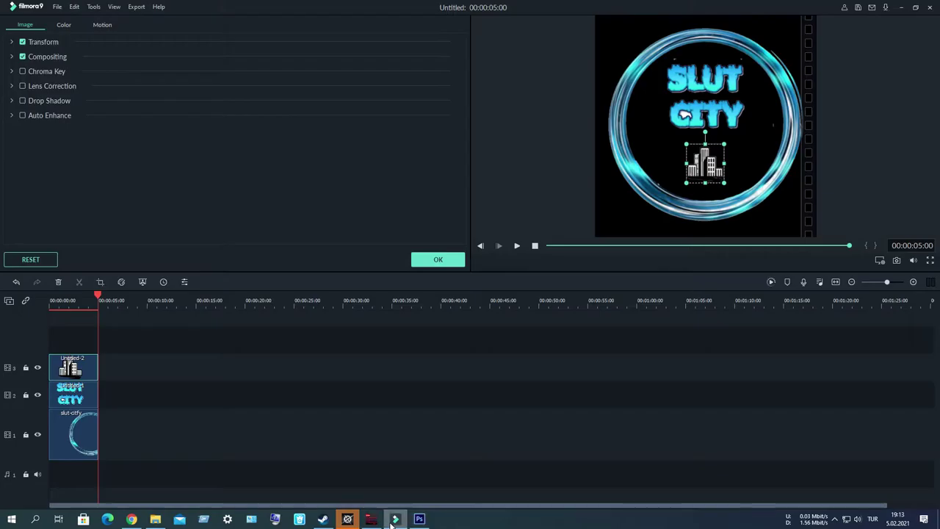
pyautogui.click(436, 260)
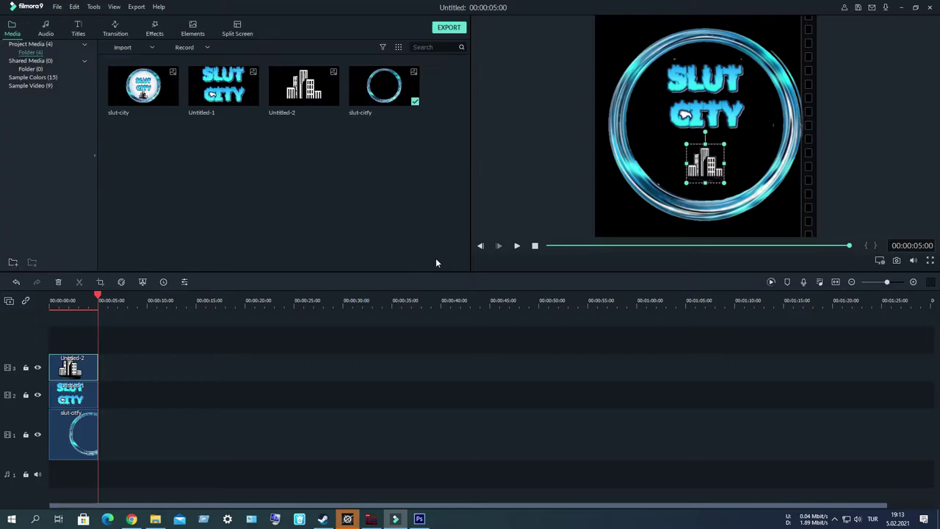
pyautogui.doubleClick(388, 10)
pyautogui.click(896, 6)
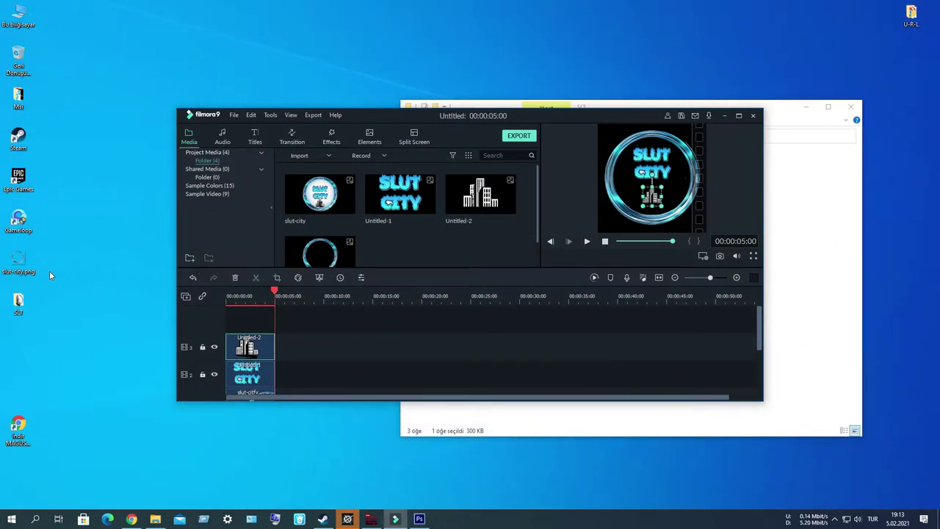
pyautogui.moveTo(50, 275); pyautogui.dragTo(356, 244)
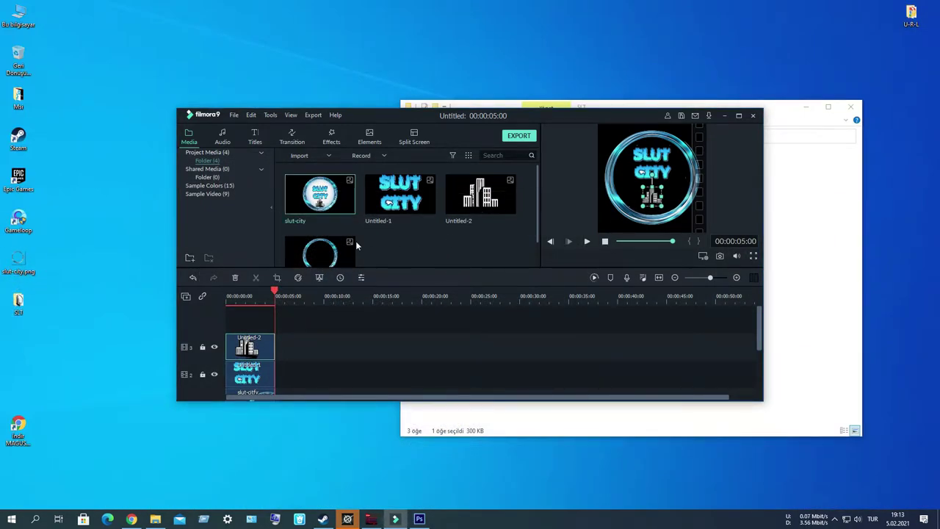
pyautogui.click(319, 255)
# Replace the old ring clip on track 1 with the updated slut-city ring image.
pyautogui.doubleClick(437, 115)
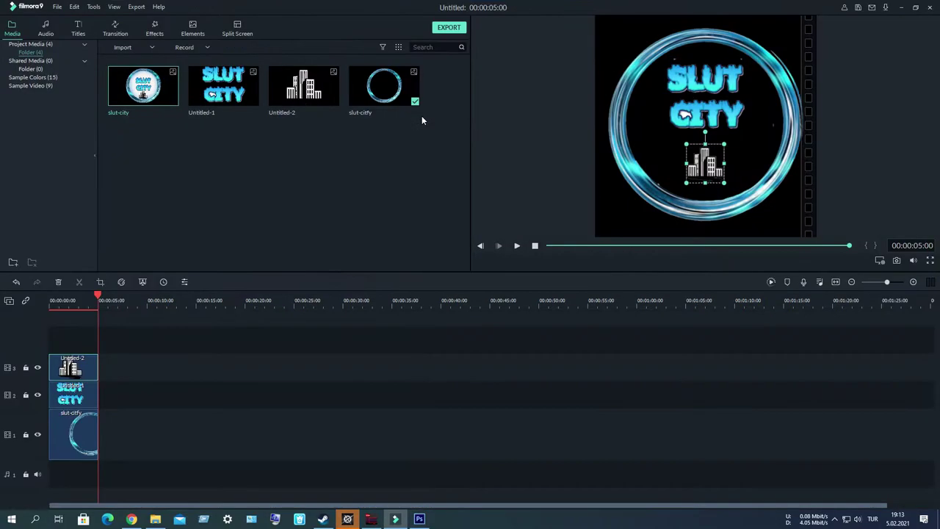
pyautogui.click(81, 439)
pyautogui.press('Delete')
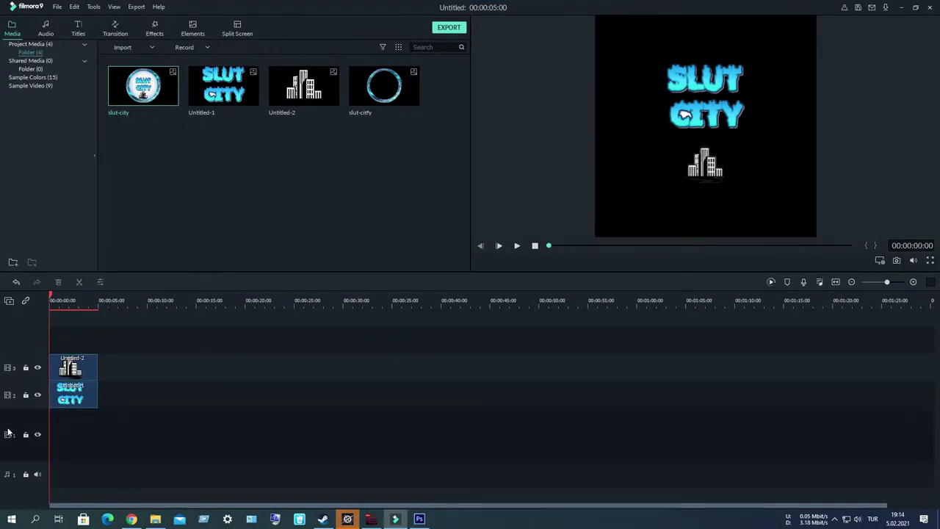
pyautogui.click(384, 87)
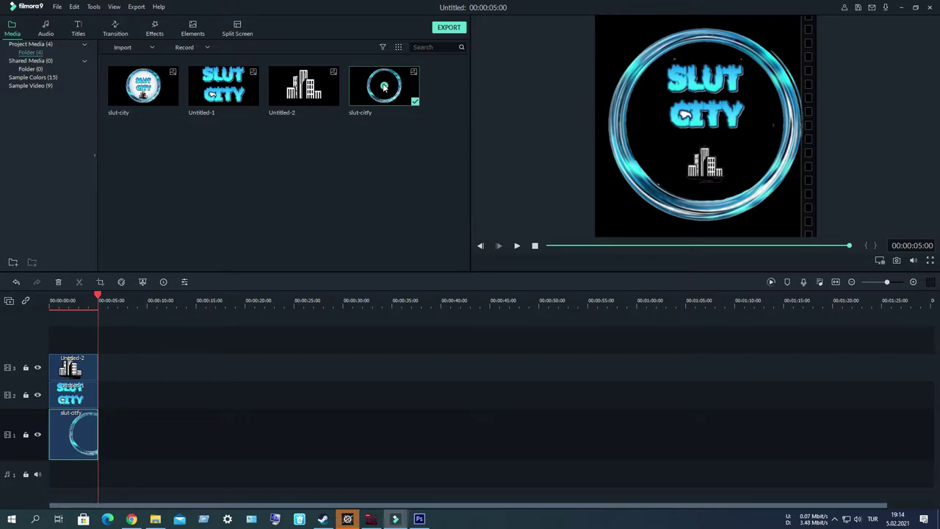
pyautogui.moveTo(80, 297); pyautogui.dragTo(44, 297)
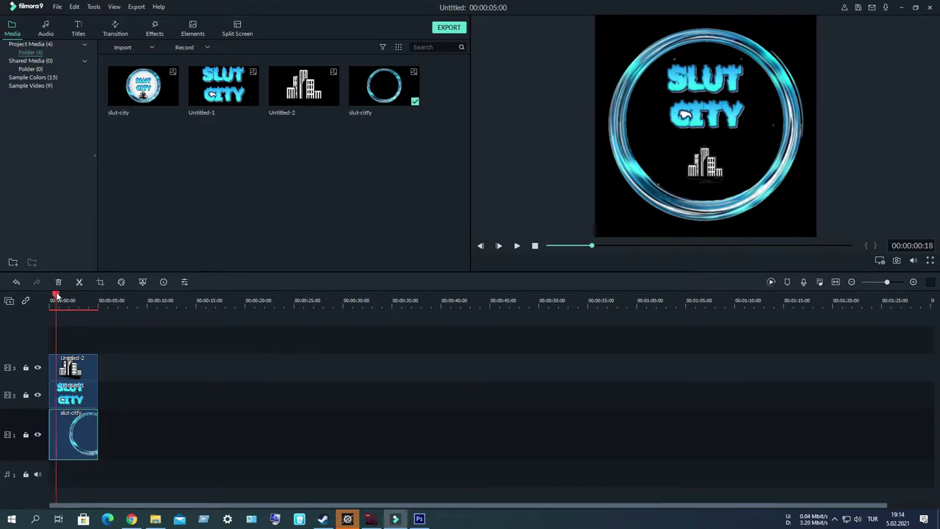
# Nudge the SLUT CITY title down, select the buildings logo, and preview the result.
pyautogui.moveTo(698, 87); pyautogui.dragTo(698, 95)
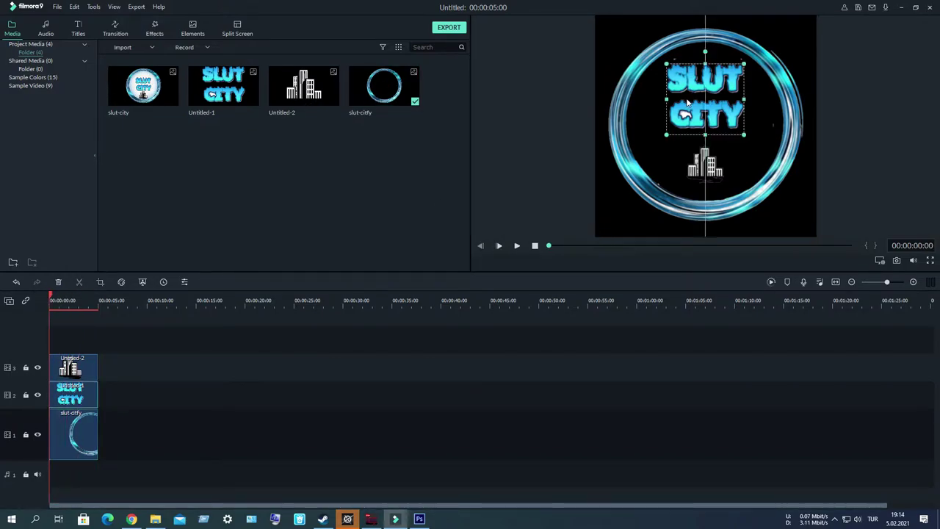
pyautogui.click(705, 163)
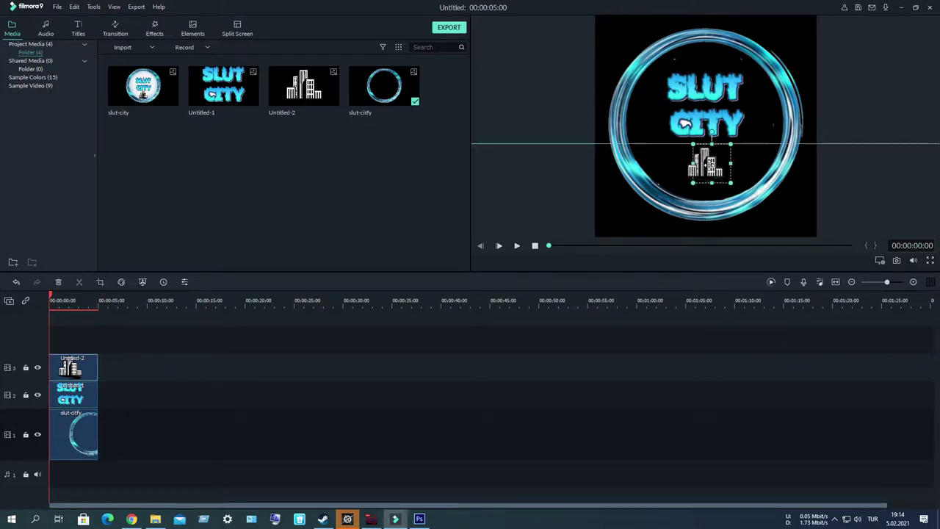
pyautogui.press('space')
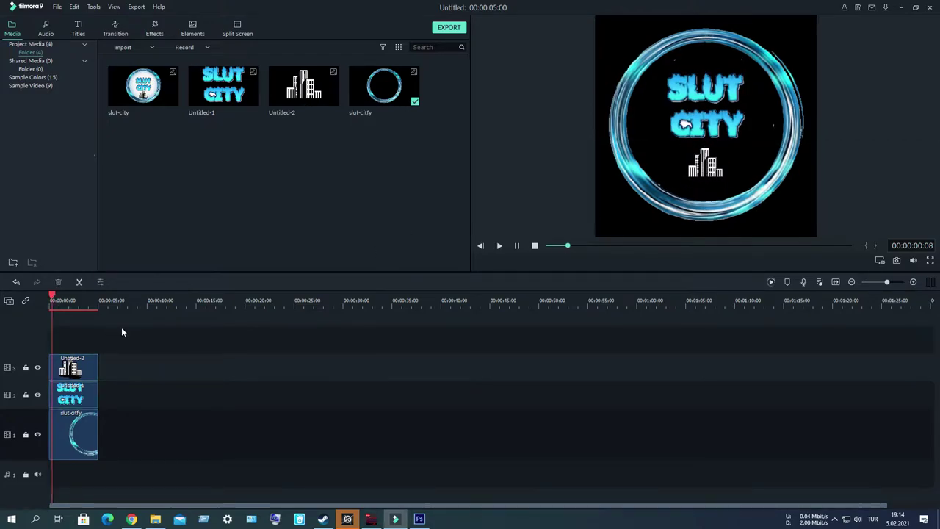
pyautogui.click(53, 294)
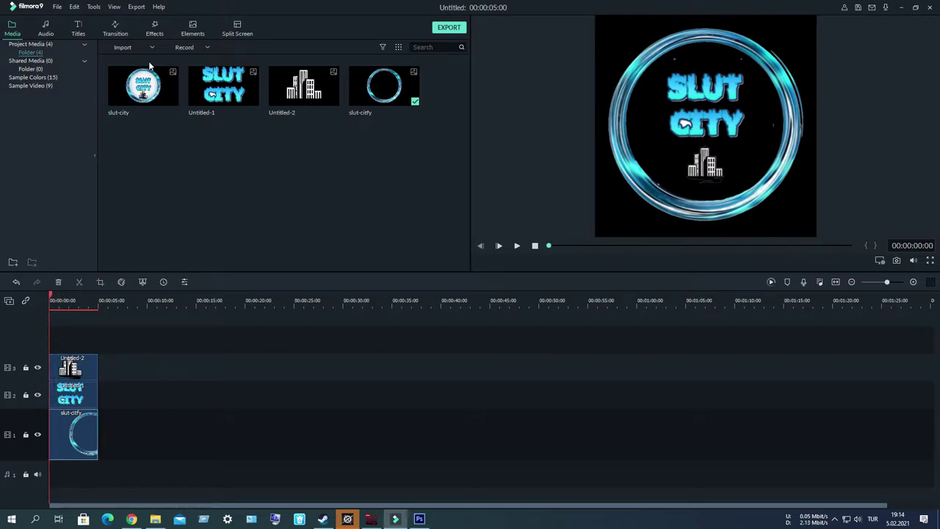
pyautogui.click(154, 29)
# Try the Aqua 1 filter on the ring clip, then undo it and preview.
pyautogui.moveTo(386, 151); pyautogui.dragTo(70, 426)
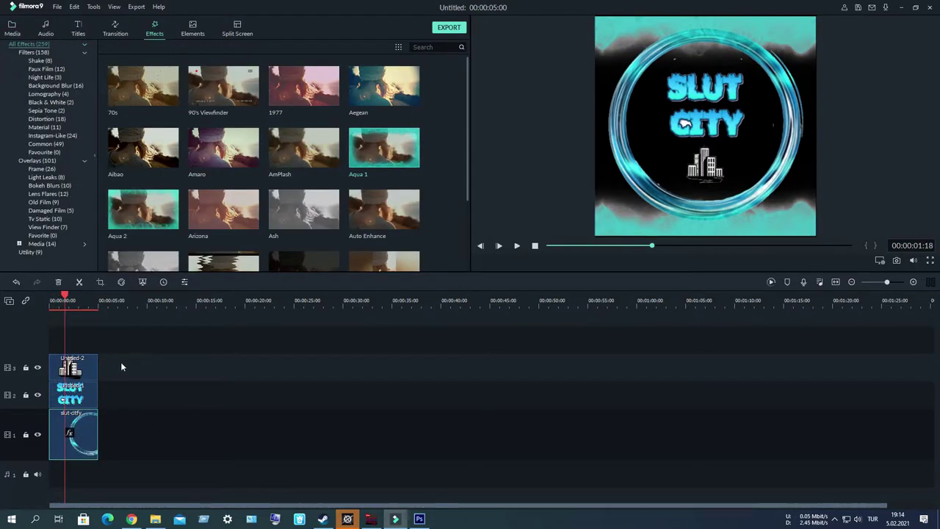
pyautogui.hotkey('ctrl', 'z')
pyautogui.click(118, 31)
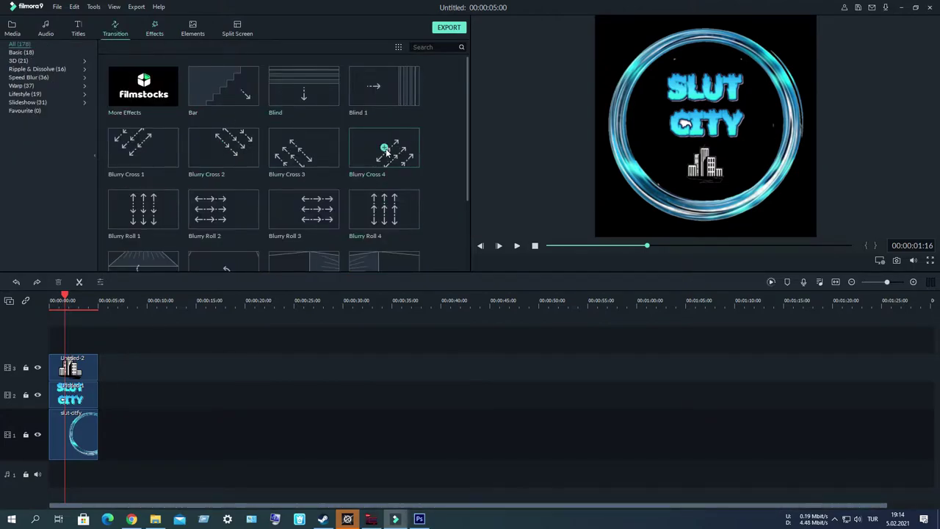
pyautogui.press('space')
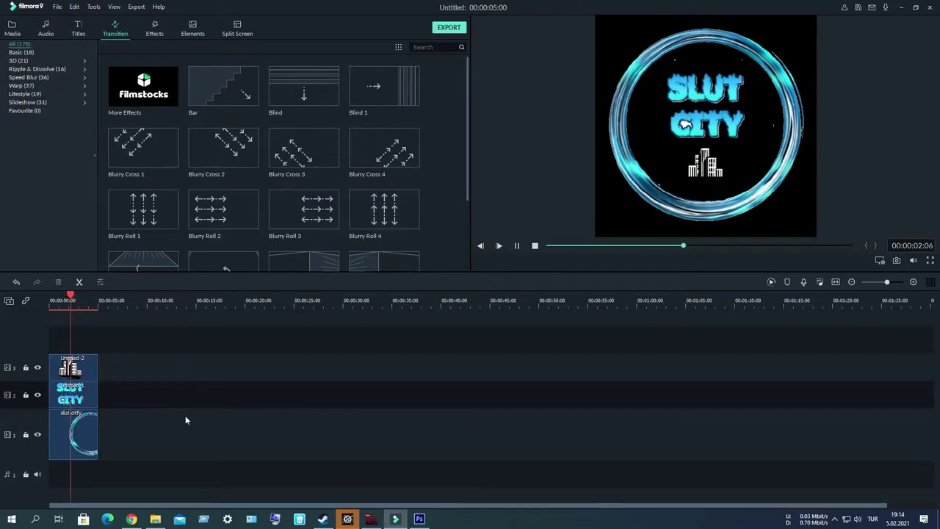
pyautogui.click(52, 301)
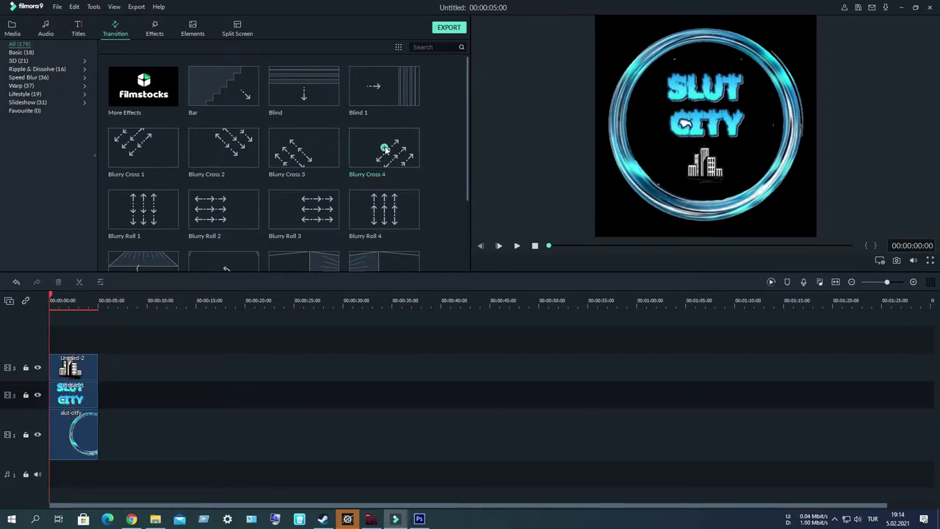
# Test Blurry Cross 4 and Blurry Roll 3 on the title clip, undoing both.
pyautogui.moveTo(393, 173); pyautogui.dragTo(64, 398)
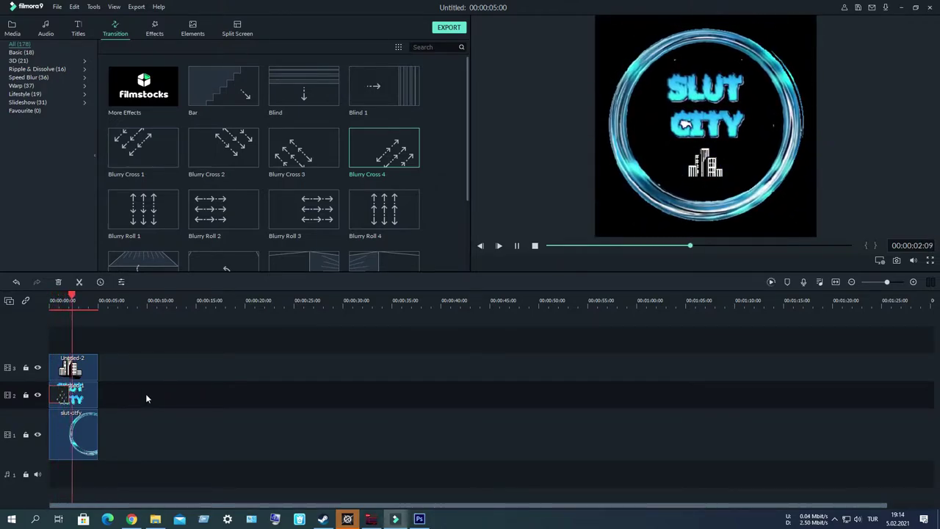
pyautogui.hotkey('ctrl', 'z')
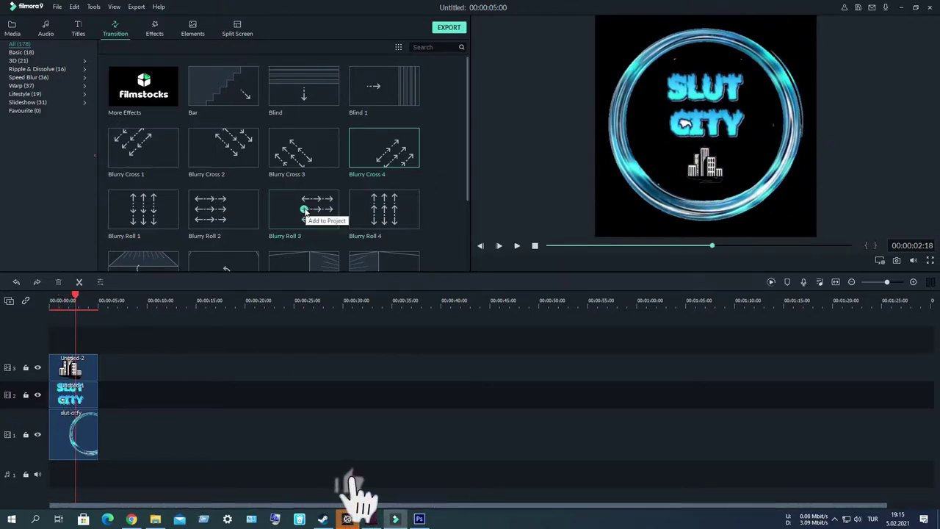
pyautogui.press('Home')
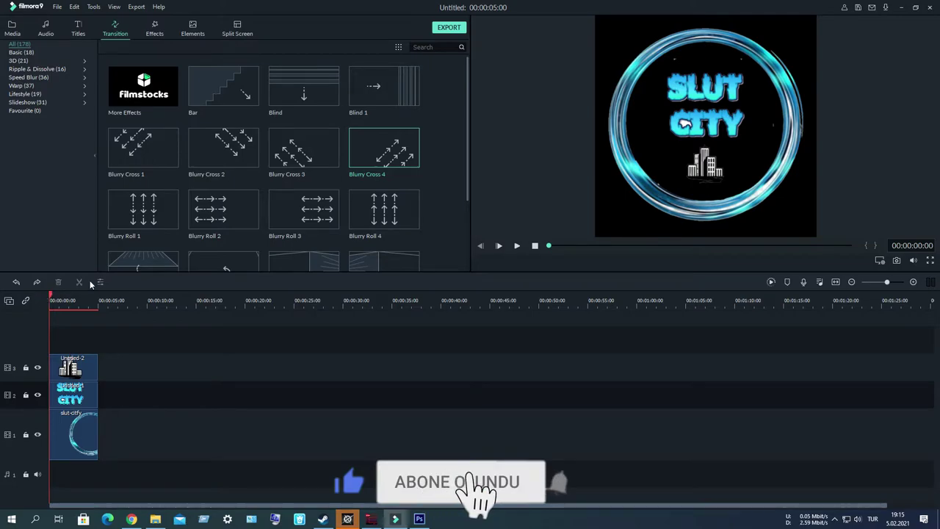
pyautogui.moveTo(304, 210); pyautogui.dragTo(83, 398)
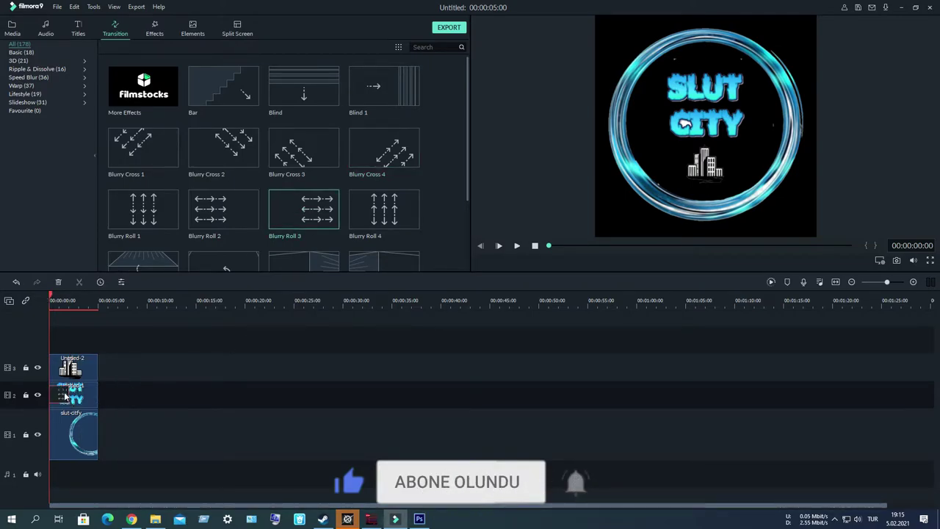
pyautogui.press('space')
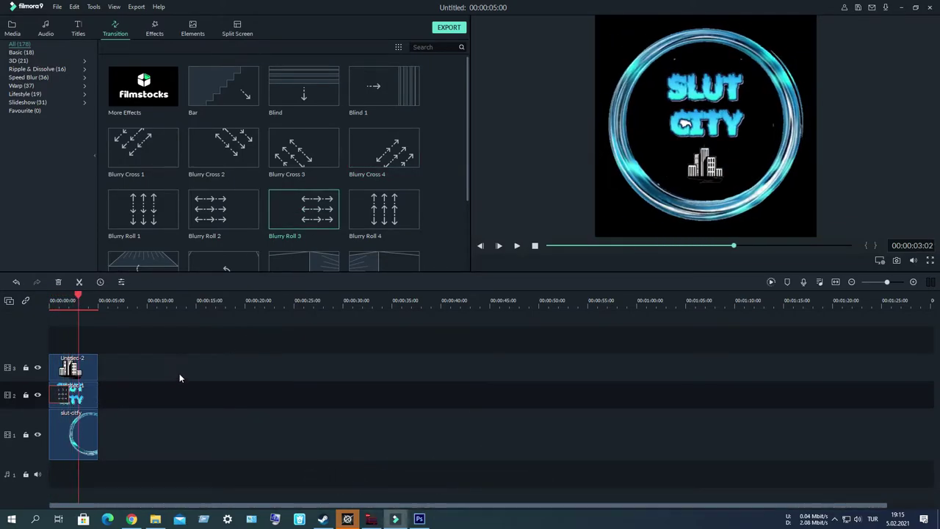
pyautogui.hotkey('ctrl', 'z')
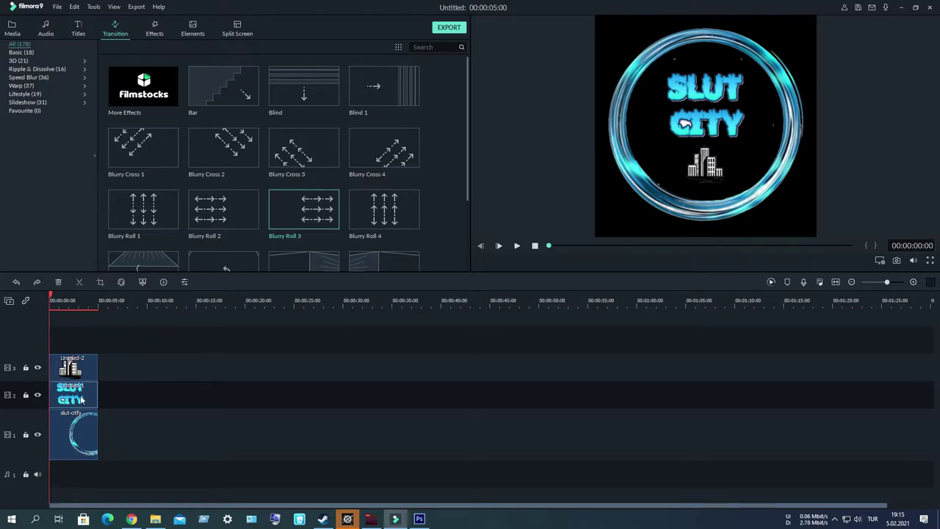
# Preview Cross Shutter 2 and Cross Split on the building clip start, undoing each.
pyautogui.scroll(-10, 324, 176)
pyautogui.moveTo(220, 273); pyautogui.dragTo(62, 368)
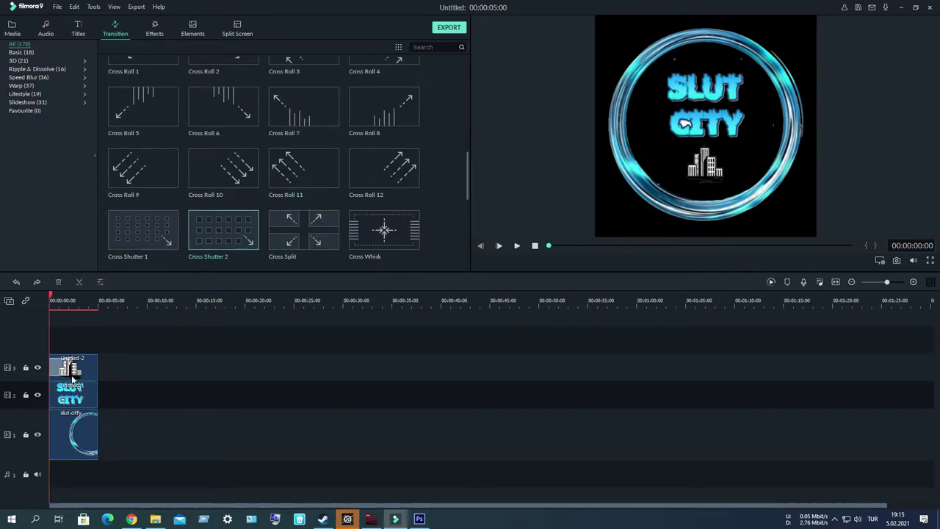
pyautogui.press('space')
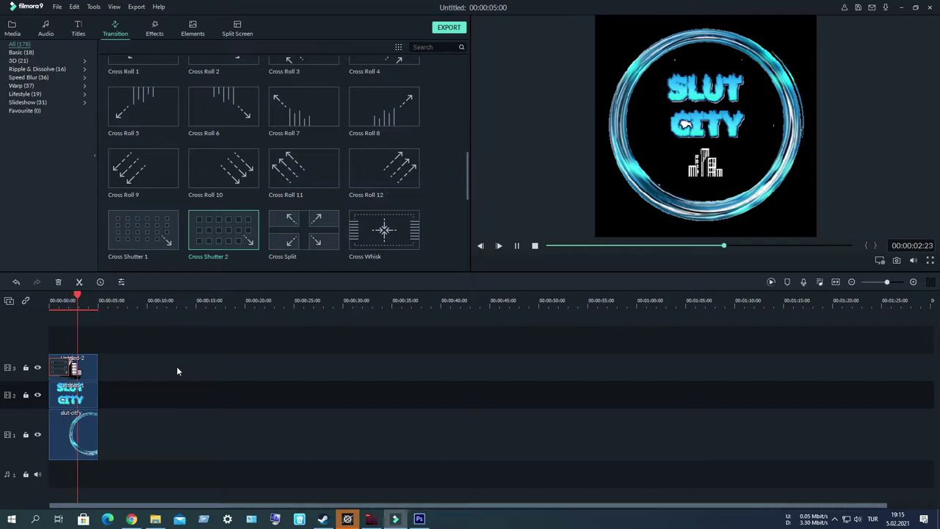
pyautogui.press('space')
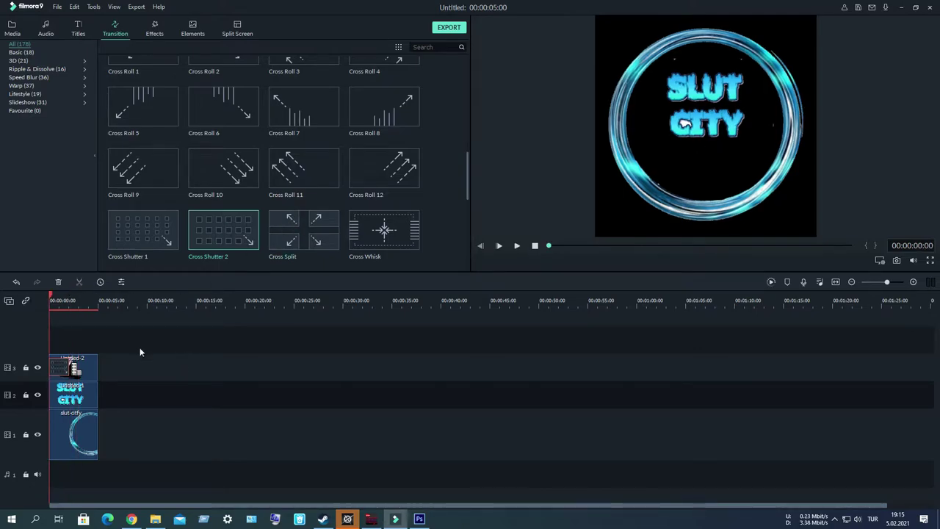
pyautogui.hotkey('ctrl', 'z')
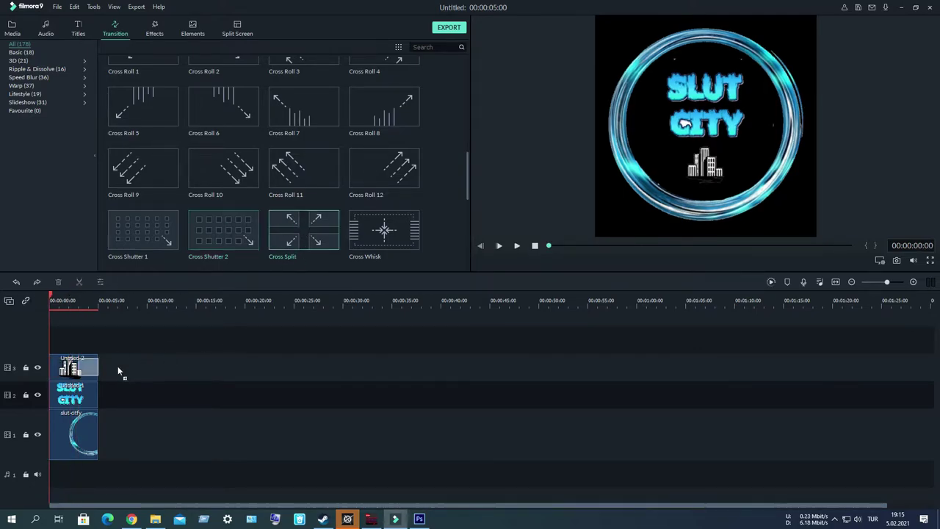
pyautogui.moveTo(304, 229); pyautogui.dragTo(66, 367)
pyautogui.press('space')
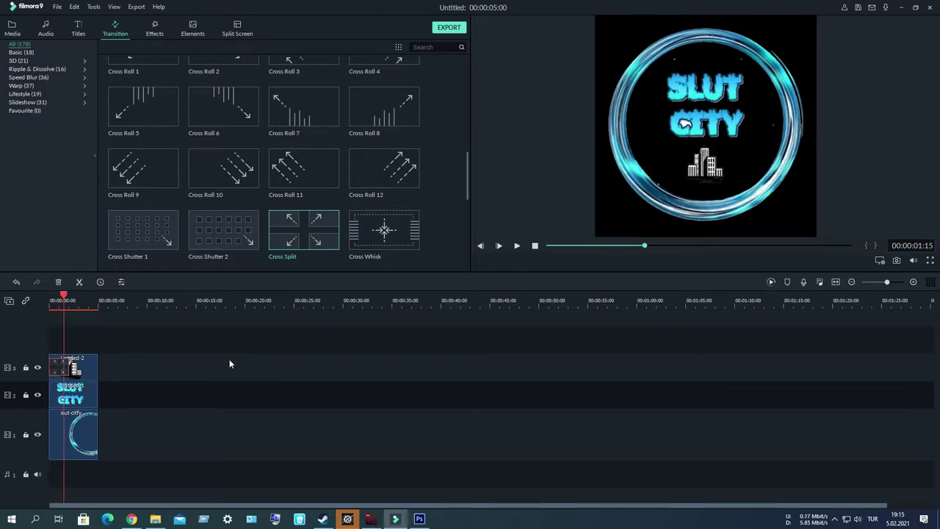
pyautogui.hotkey('ctrl', 'z')
# Preview the Heart and Orb 3 transitions on the text clip, undoing Orb 3.
pyautogui.scroll(-5, 331, 195)
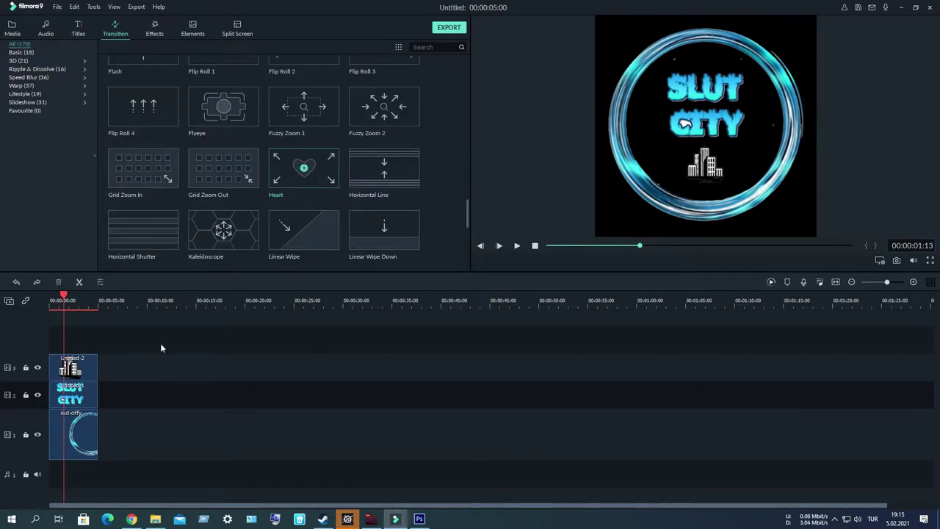
pyautogui.moveTo(294, 177)
pyautogui.mouseDown()
pyautogui.moveTo(115, 376)
pyautogui.moveTo(58, 394)
pyautogui.mouseUp()
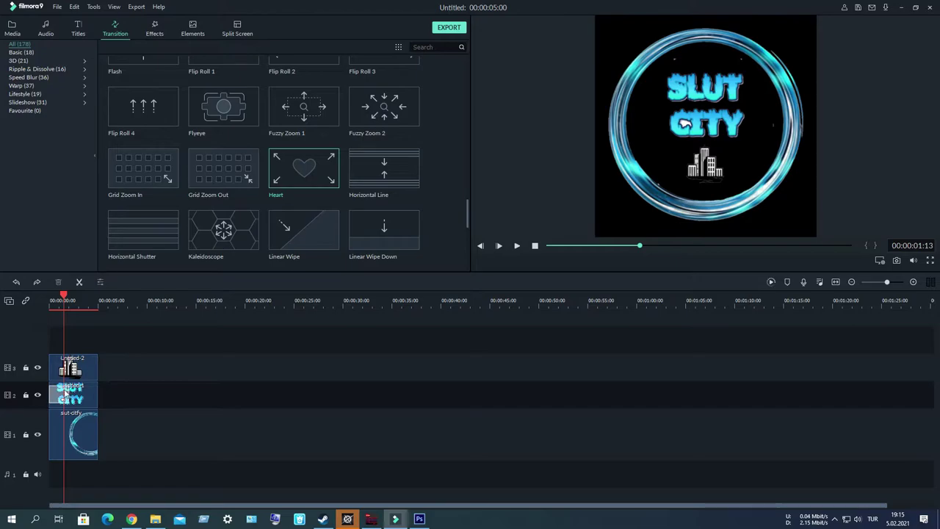
pyautogui.press('space')
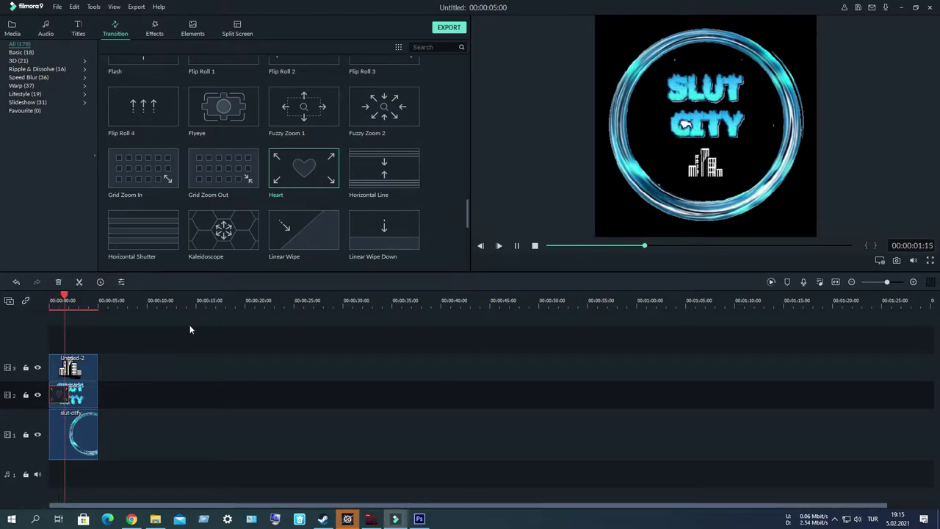
pyautogui.moveTo(76, 298)
pyautogui.mouseDown()
pyautogui.moveTo(96, 299)
pyautogui.moveTo(47, 307)
pyautogui.mouseUp()
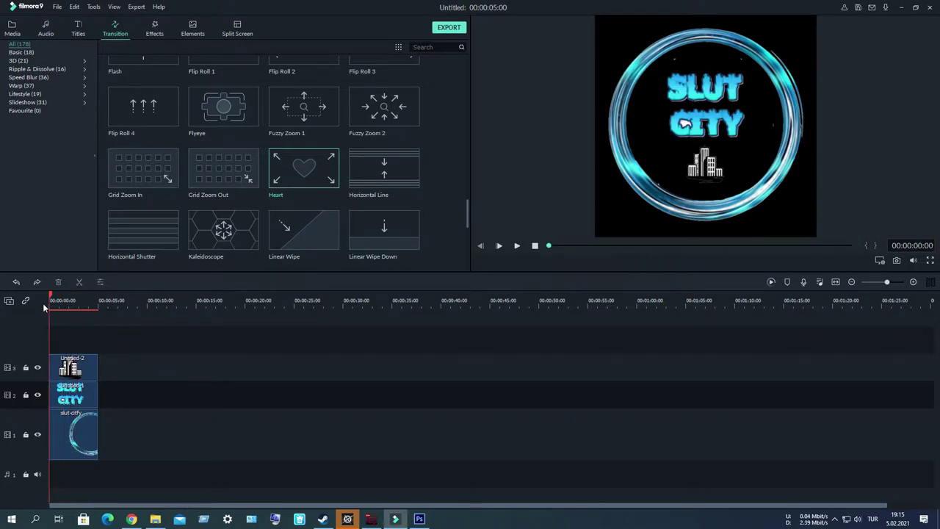
pyautogui.scroll(-3, 224, 235)
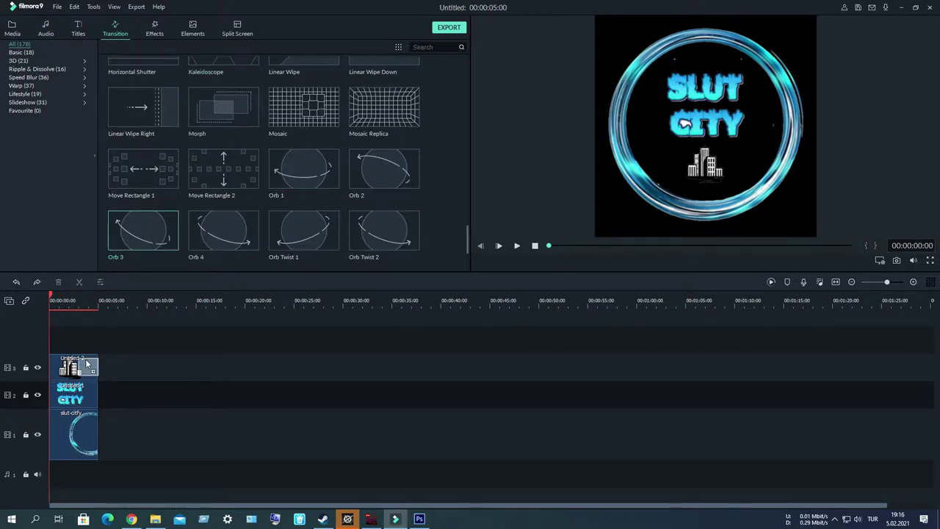
pyautogui.moveTo(145, 232); pyautogui.dragTo(73, 395)
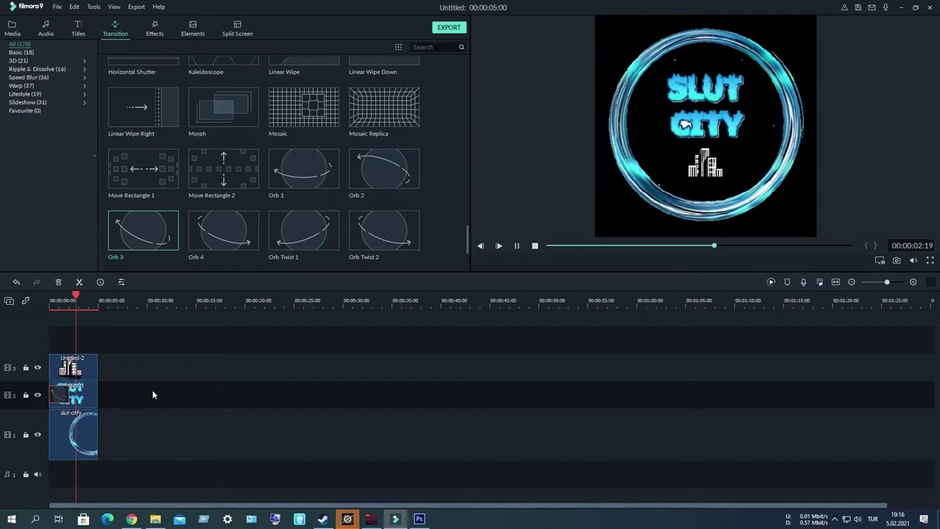
pyautogui.hotkey('ctrl', 'z')
# Remove the slut-citfy ring from track 1 and from the media library.
pyautogui.click(12, 29)
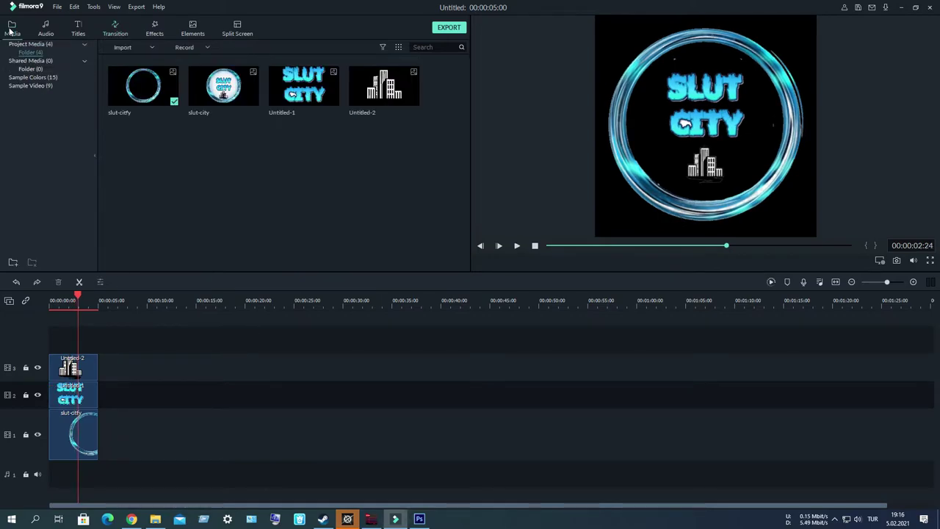
pyautogui.click(73, 433)
pyautogui.press('Delete')
pyautogui.press('super+Down')
pyautogui.doubleClick(18, 301)
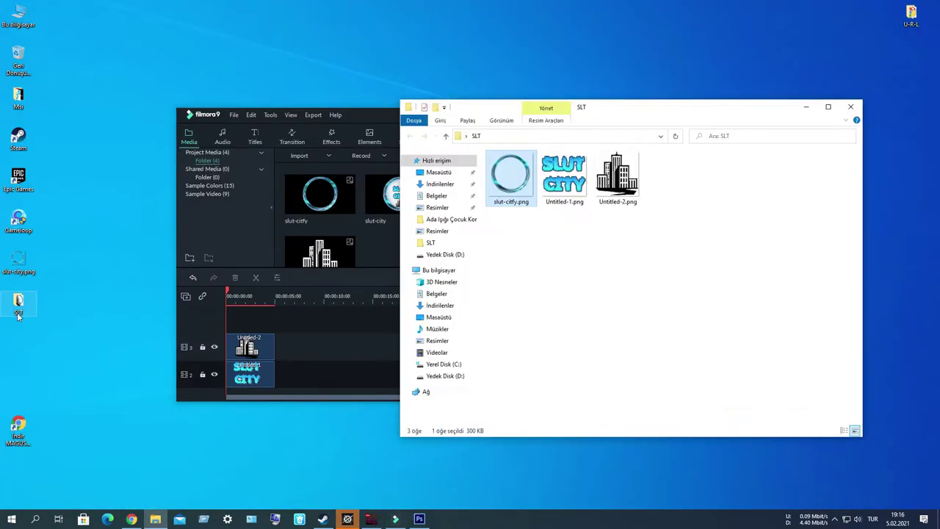
pyautogui.moveTo(500, 179); pyautogui.dragTo(335, 263)
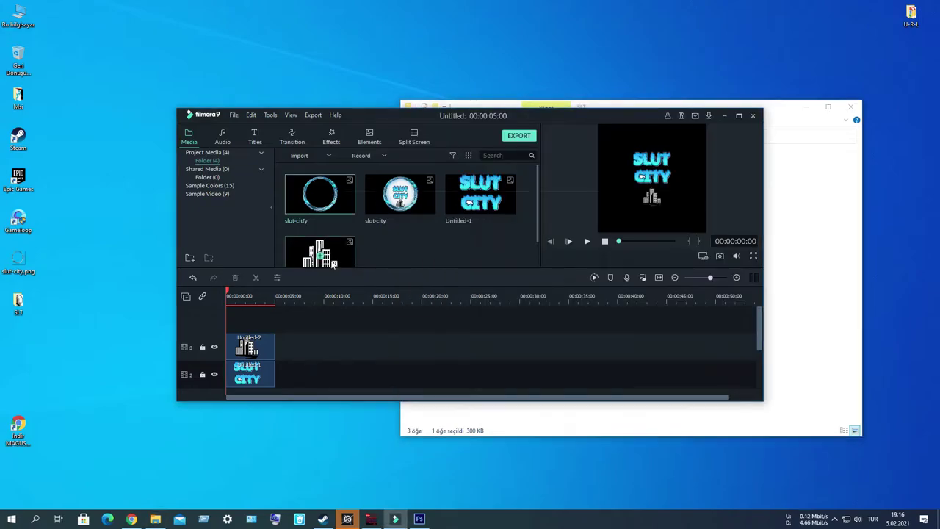
pyautogui.press('Delete')
pyautogui.click(494, 261)
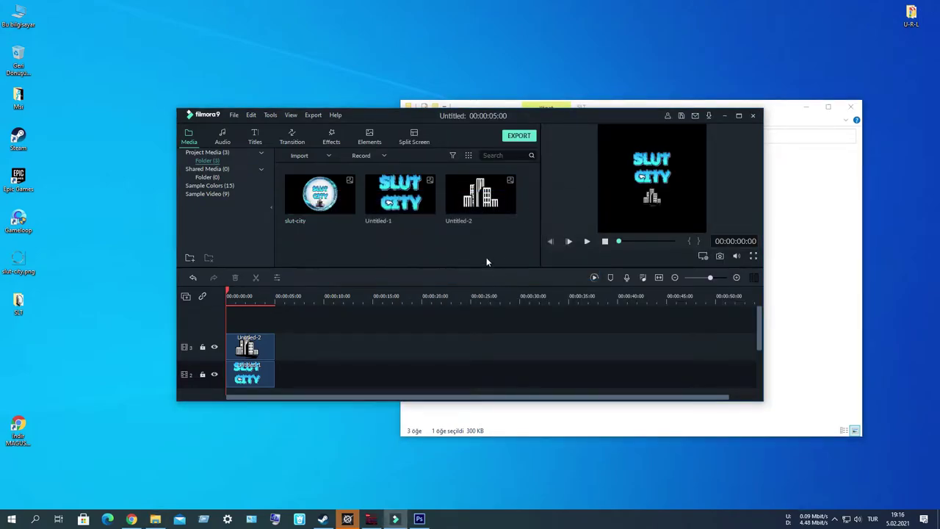
# Preview slut-city.png in the SLT folder and import it into the media library.
pyautogui.doubleClick(19, 303)
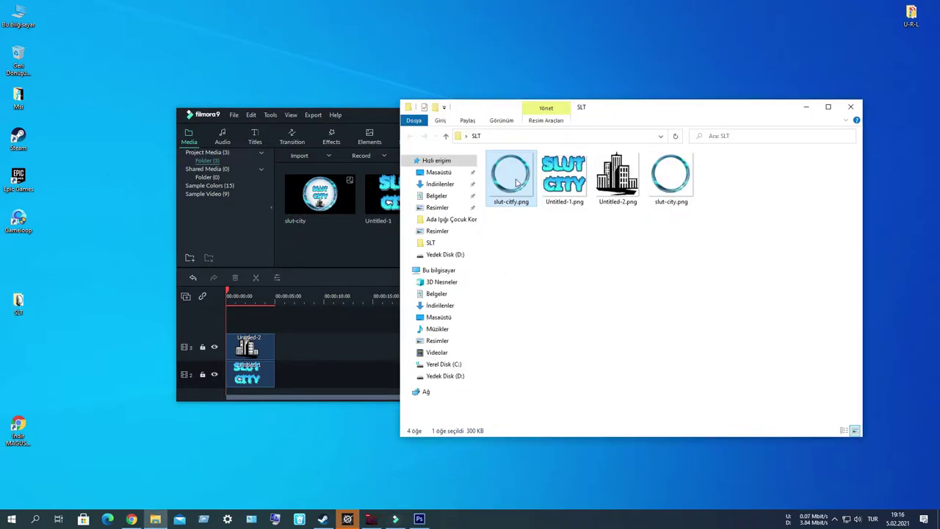
pyautogui.doubleClick(516, 184)
pyautogui.press('space')
pyautogui.click(663, 178)
pyautogui.press('space')
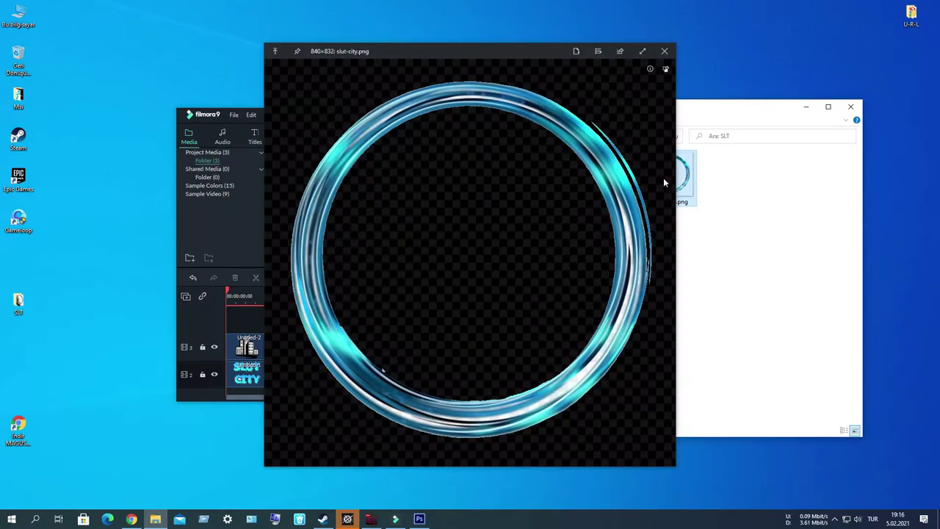
pyautogui.press('space')
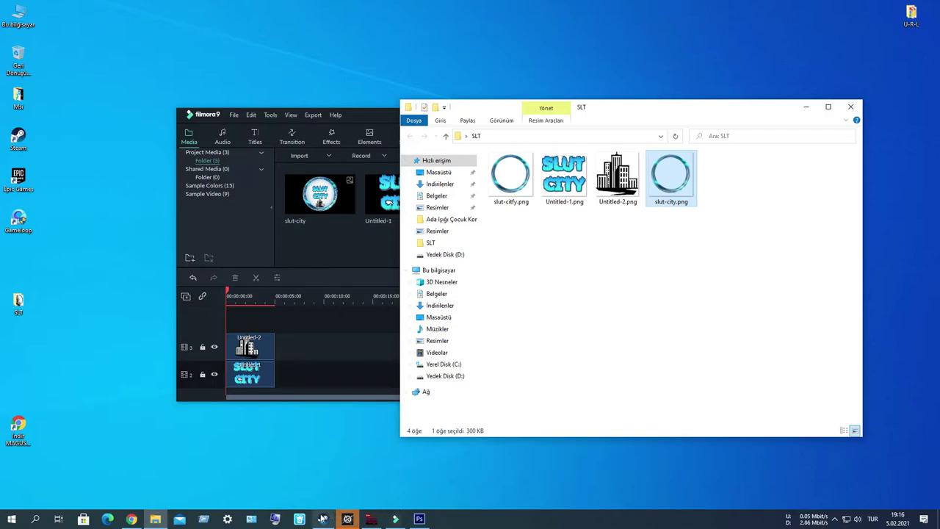
pyautogui.moveTo(671, 177); pyautogui.dragTo(383, 241)
# Add the slut-city ring to track 1, undo it, and delete it from the media library.
pyautogui.doubleClick(551, 114)
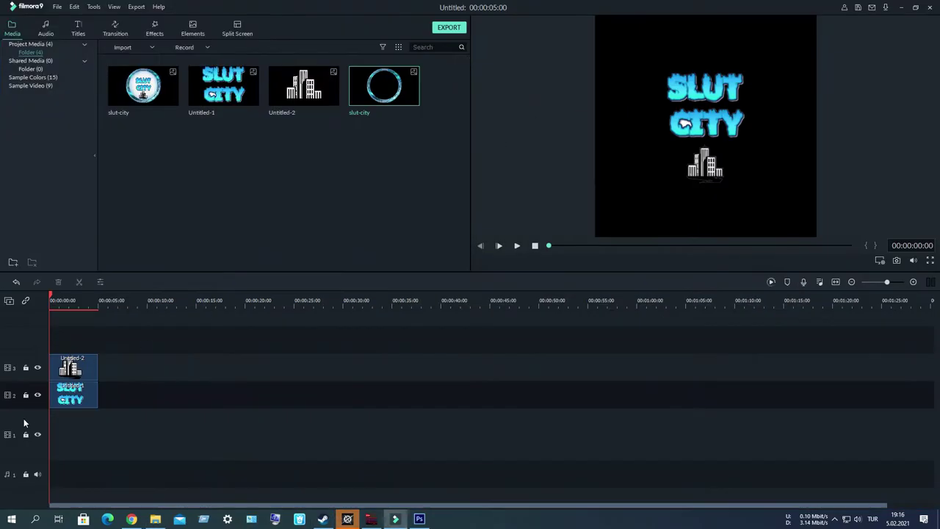
pyautogui.click(384, 87)
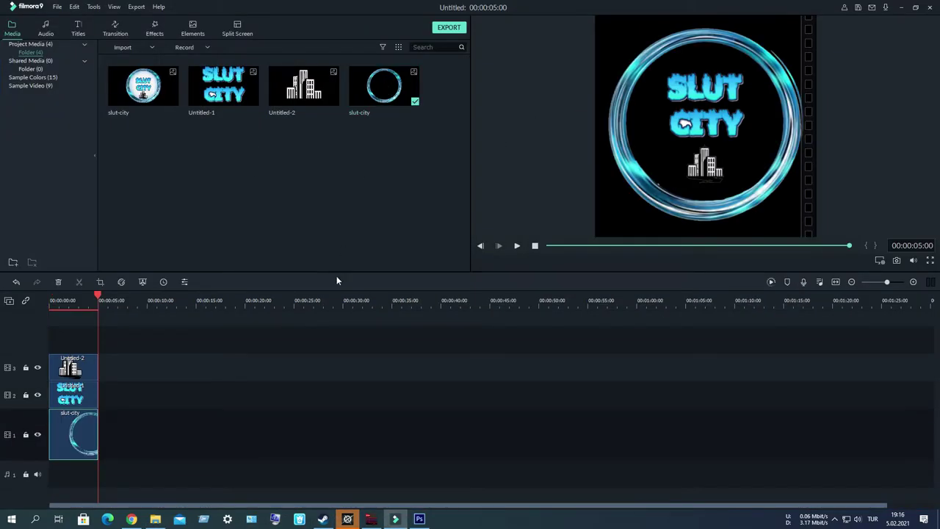
pyautogui.moveTo(98, 296); pyautogui.dragTo(42, 301)
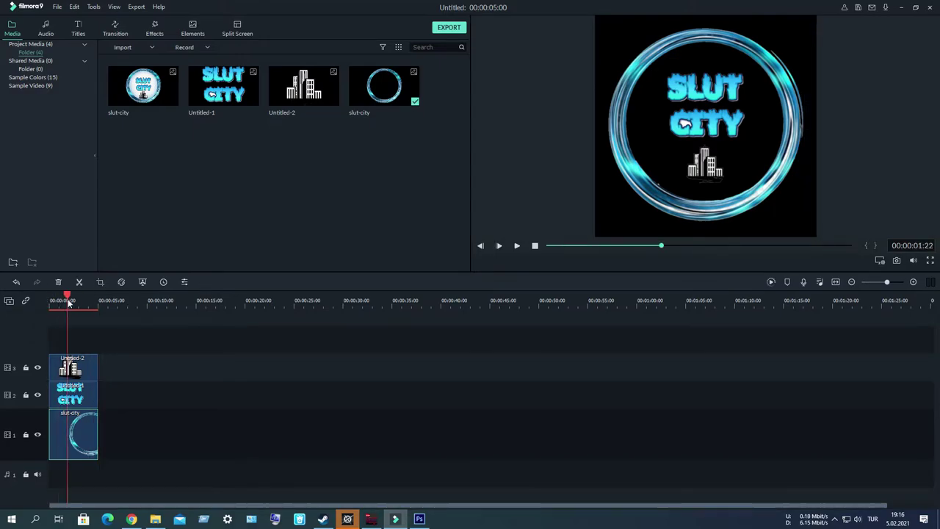
pyautogui.hotkey('ctrl', 'z')
pyautogui.press('Delete')
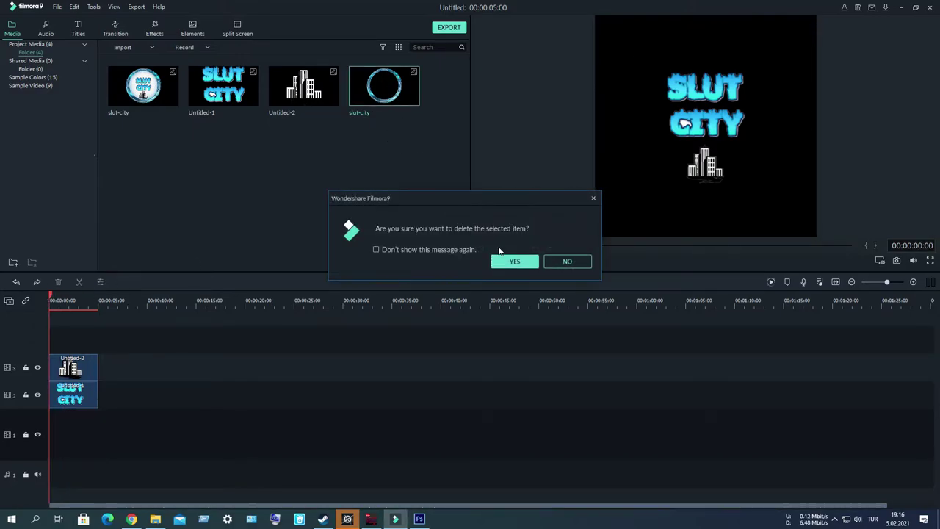
pyautogui.click(502, 260)
# Check slut-citfy.png, delete it from the SLT folder, and return to Photoshop.
pyautogui.click(901, 7)
pyautogui.doubleClick(507, 173)
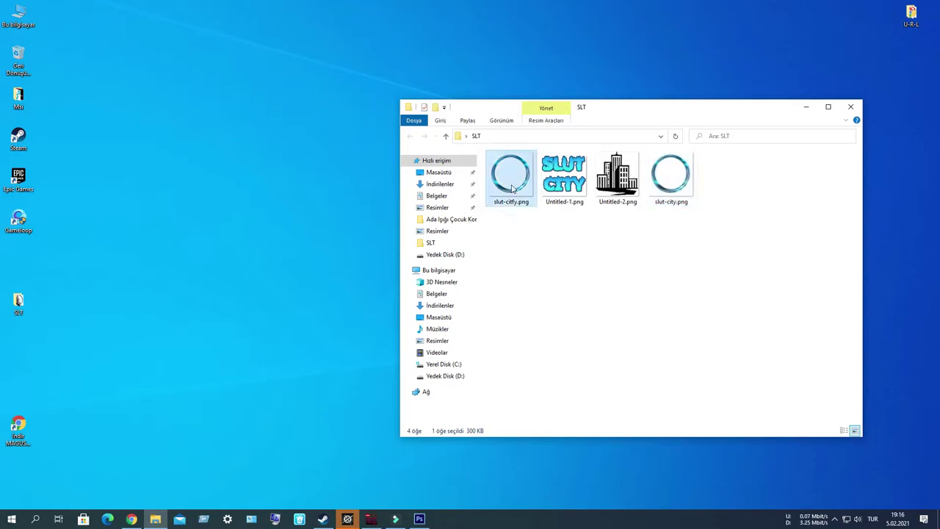
pyautogui.press('Escape')
pyautogui.press('Delete')
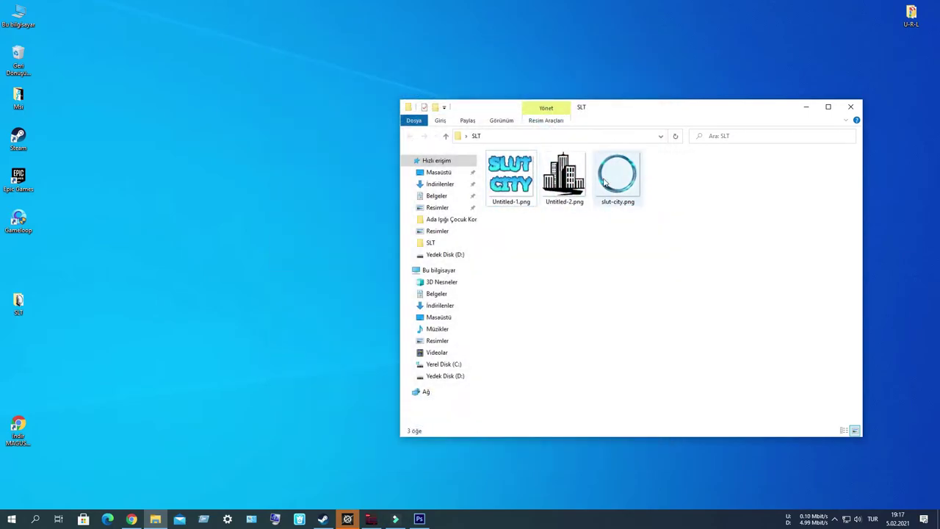
pyautogui.click(419, 520)
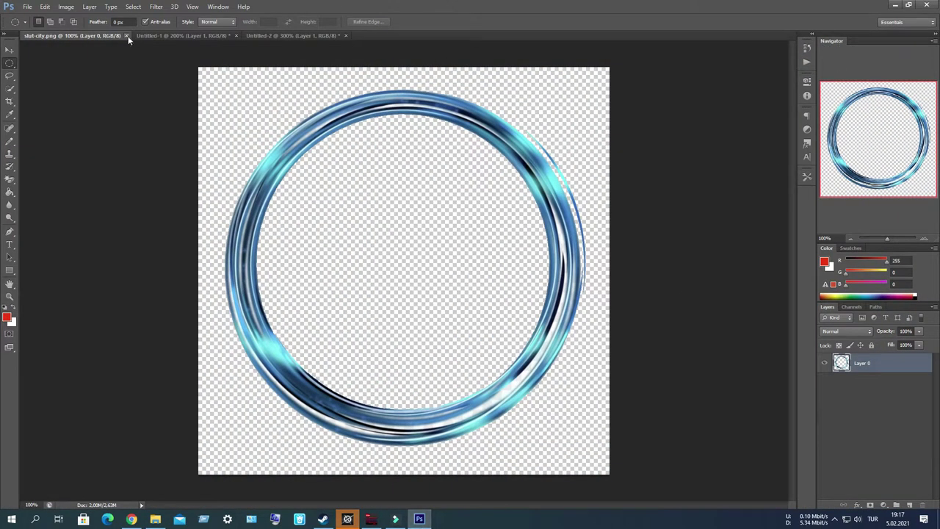
# Close slut-city.png and reopen it from the SLT folder.
pyautogui.click(125, 35)
pyautogui.click(27, 6)
pyautogui.click(44, 28)
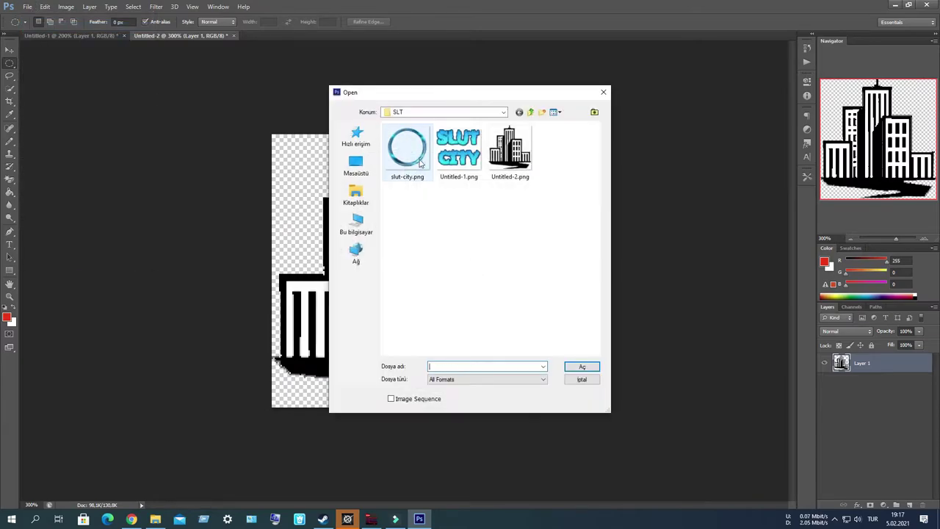
pyautogui.doubleClick(418, 160)
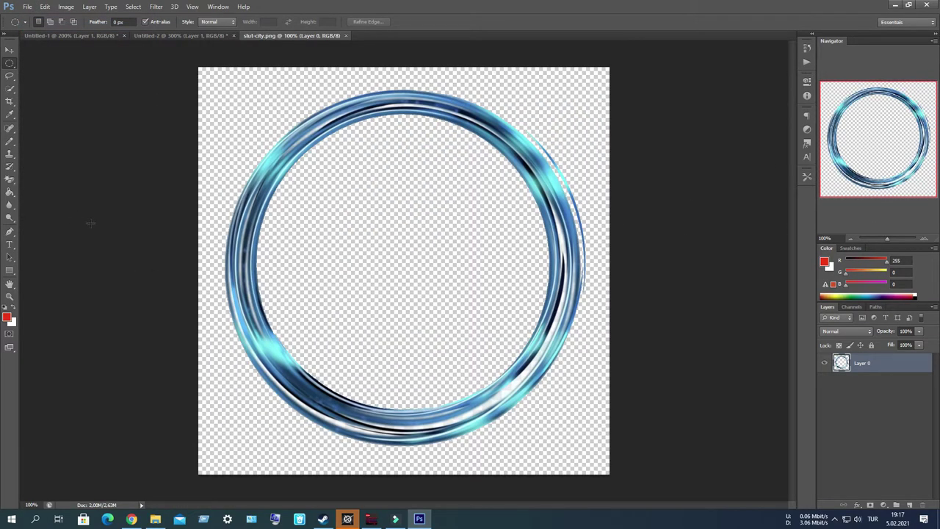
# Draw and redraw elliptical selections over the ring several times, finally clearing the selection.
pyautogui.moveTo(263, 380); pyautogui.dragTo(552, 283)
pyautogui.moveTo(334, 228); pyautogui.dragTo(515, 395)
pyautogui.click(320, 342)
pyautogui.moveTo(259, 345)
pyautogui.mouseDown()
pyautogui.moveTo(590, 150)
pyautogui.moveTo(581, 156)
pyautogui.mouseUp()
pyautogui.click(562, 165)
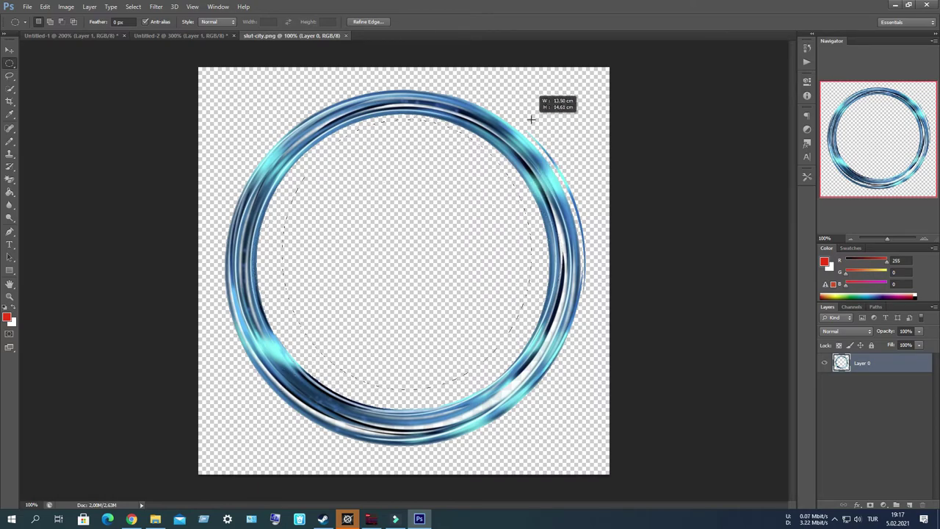
pyautogui.moveTo(283, 388)
pyautogui.mouseDown()
pyautogui.moveTo(531, 120)
pyautogui.moveTo(542, 156)
pyautogui.moveTo(563, 157)
pyautogui.mouseUp()
pyautogui.click(268, 385)
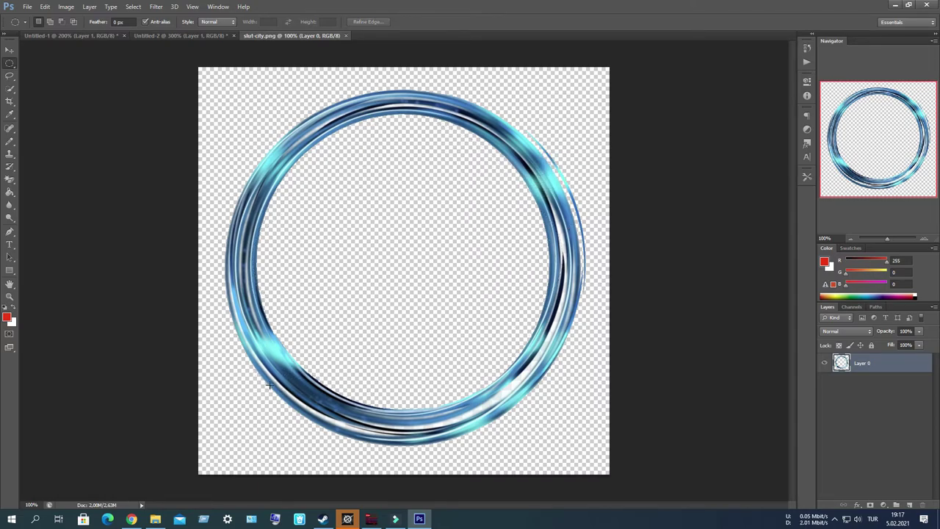
pyautogui.moveTo(297, 401); pyautogui.dragTo(537, 126)
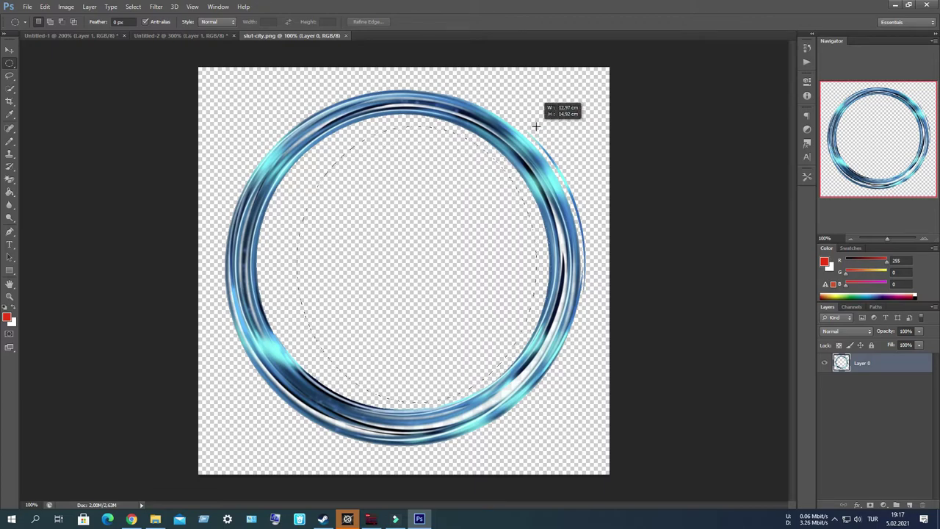
pyautogui.click(583, 179)
pyautogui.moveTo(583, 179)
pyautogui.mouseDown()
pyautogui.moveTo(368, 347)
pyautogui.moveTo(273, 408)
pyautogui.mouseUp()
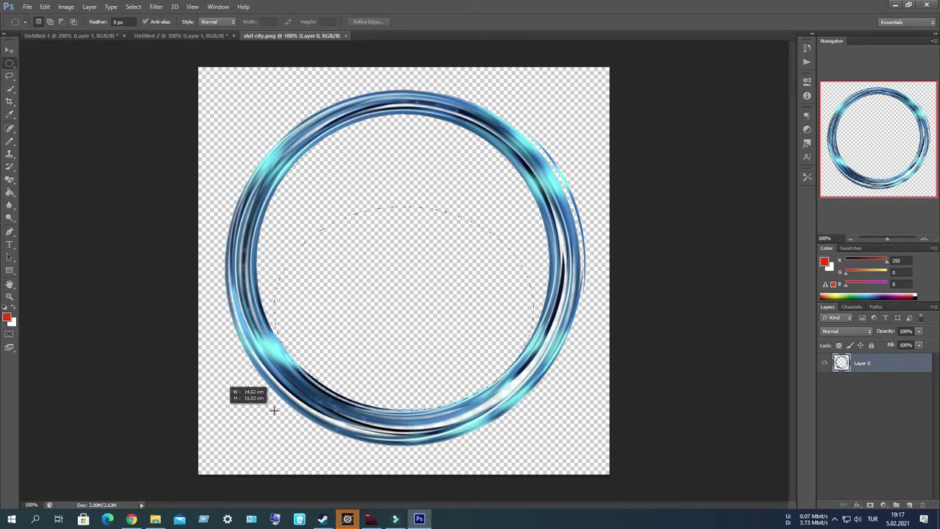
pyautogui.moveTo(273, 408); pyautogui.dragTo(272, 409)
pyautogui.click(200, 369)
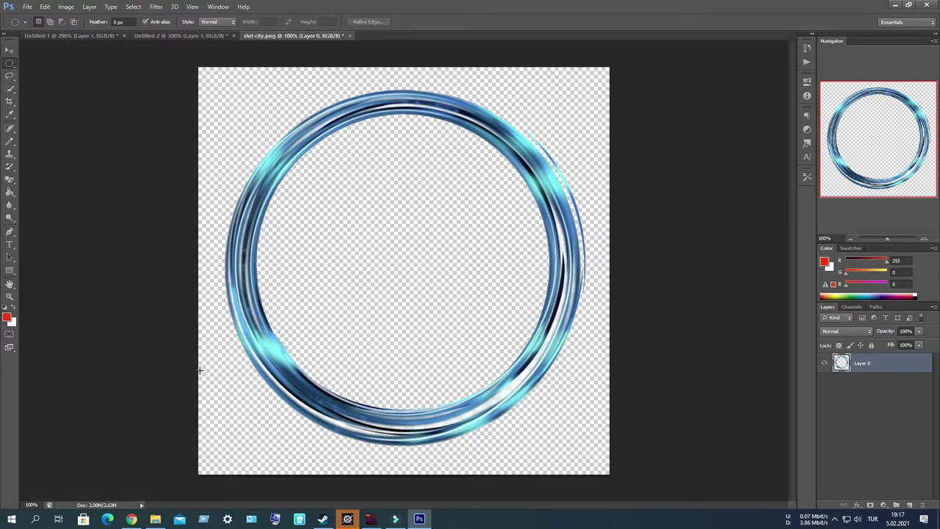
pyautogui.click(895, 4)
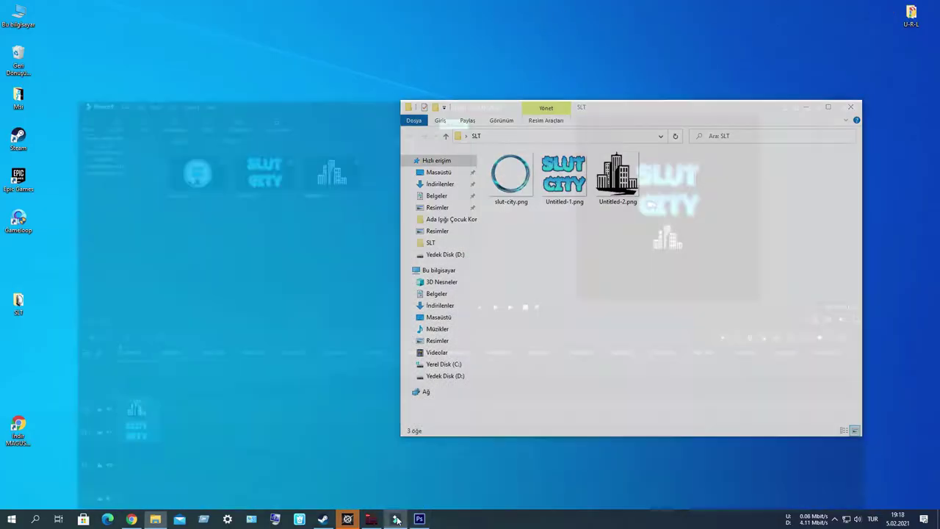
# Import slut-city.png from the SLT folder into Filmora's media library.
pyautogui.click(371, 519)
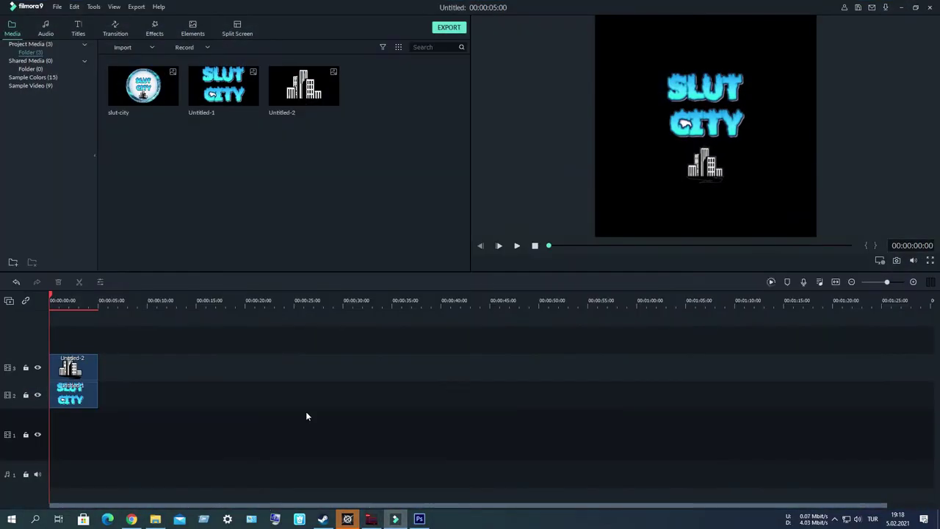
pyautogui.click(629, 173)
pyautogui.moveTo(511, 174); pyautogui.dragTo(324, 210)
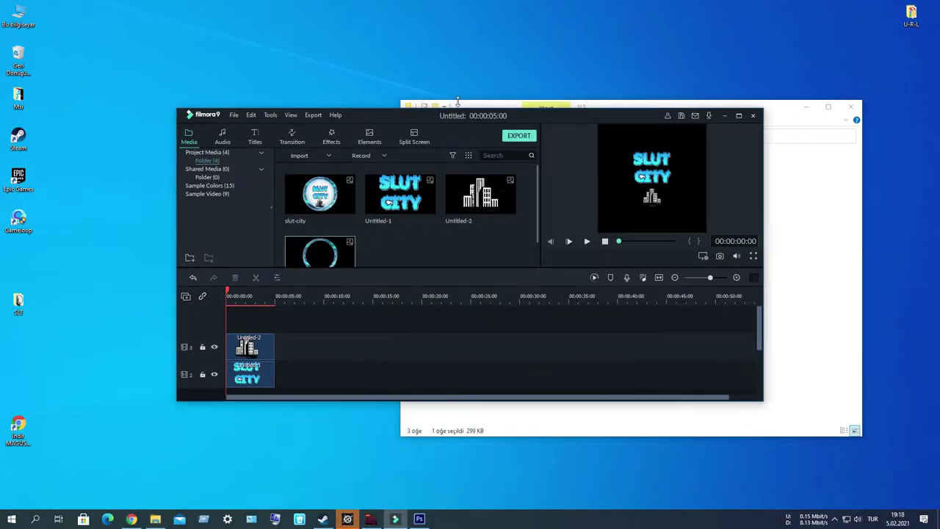
pyautogui.doubleClick(448, 110)
# Leave the missing old ring file unresolved, rewind the playhead, and return to Photoshop's building image.
pyautogui.click(142, 89)
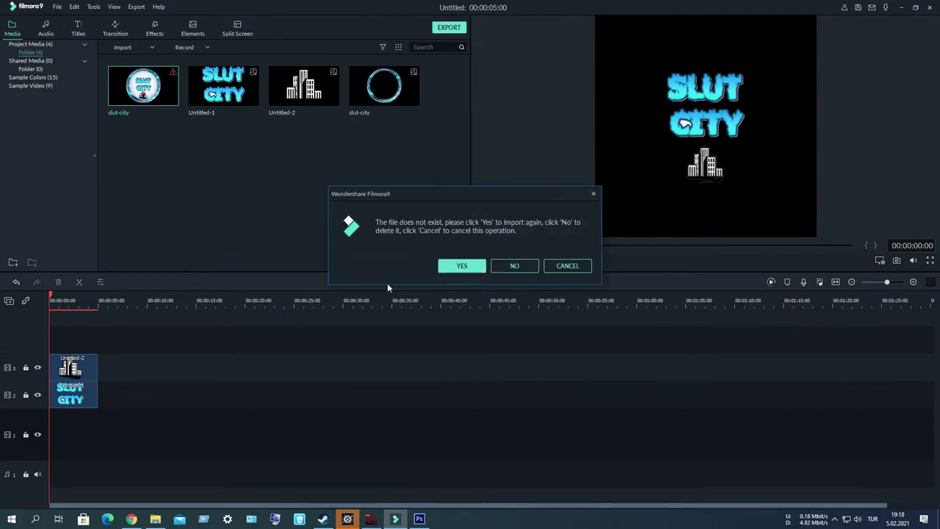
pyautogui.click(560, 271)
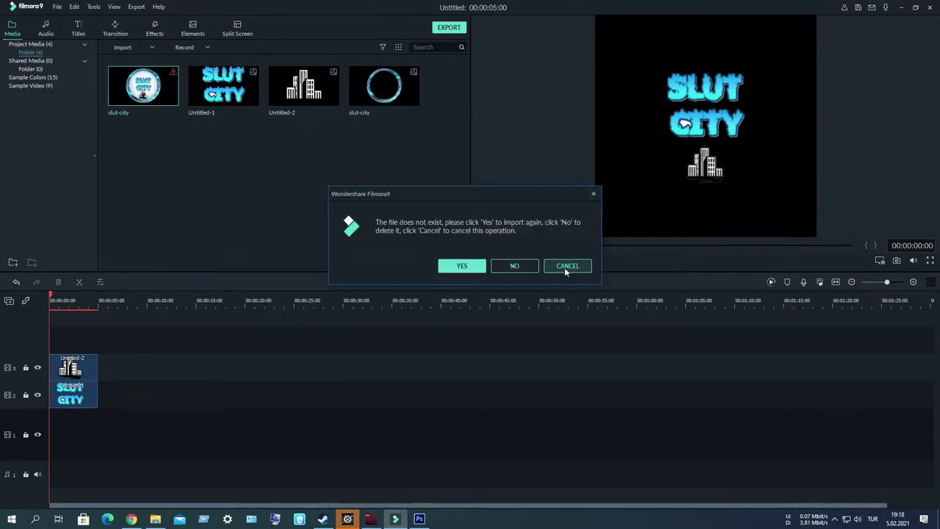
pyautogui.click(385, 88)
pyautogui.moveTo(97, 294); pyautogui.dragTo(48, 295)
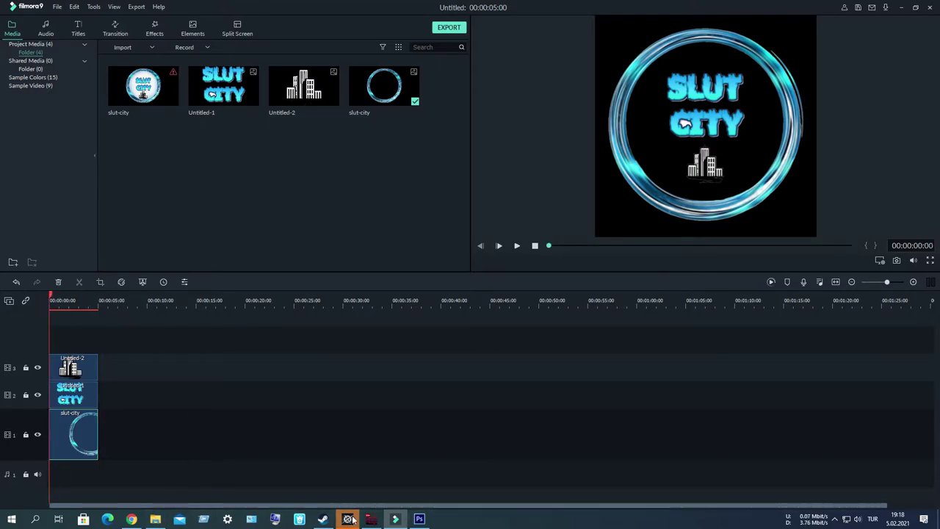
pyautogui.click(419, 520)
pyautogui.click(163, 37)
# Restore the blue fill inside the C of the SLUT CITY text document.
pyautogui.click(94, 35)
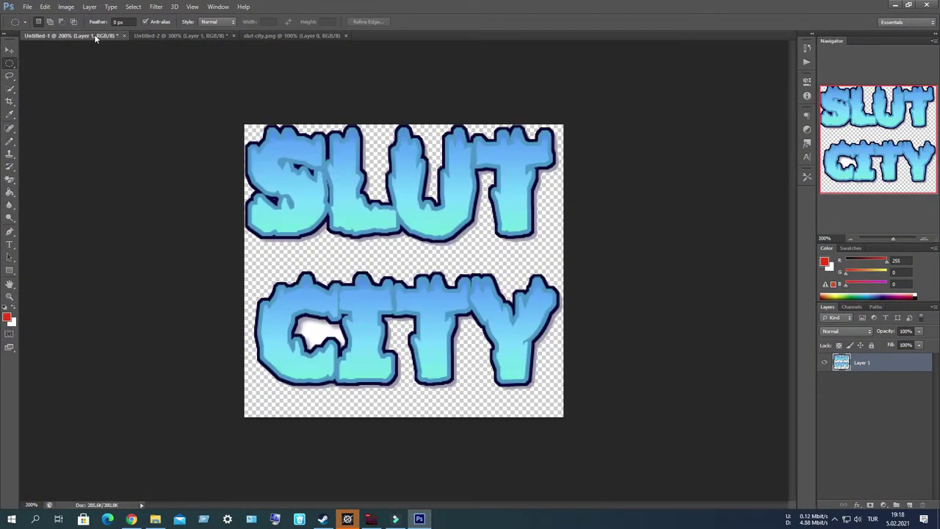
pyautogui.click(346, 520)
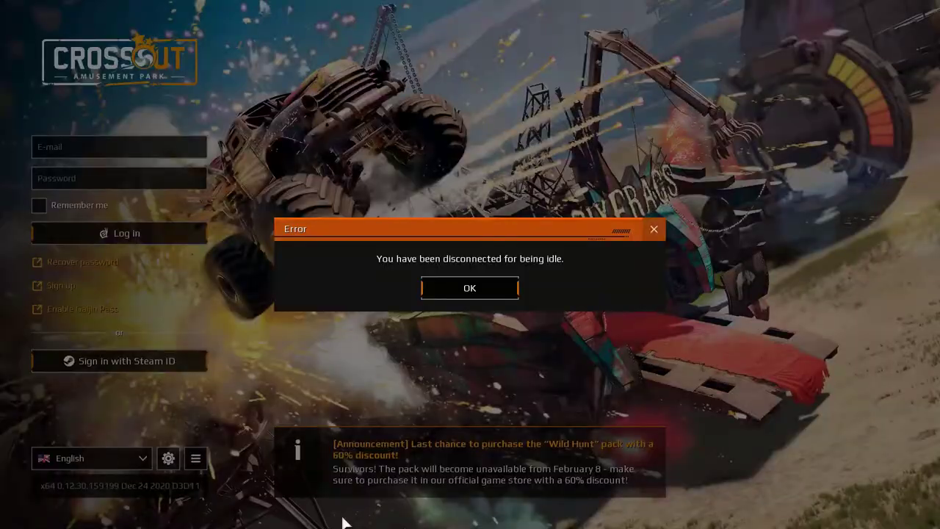
pyautogui.hotkey('alt', 'Tab')
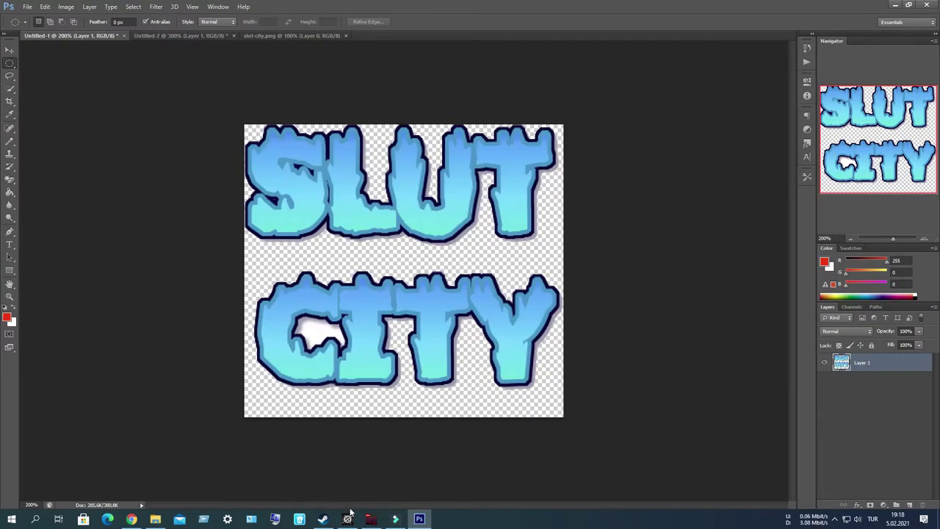
pyautogui.click(396, 519)
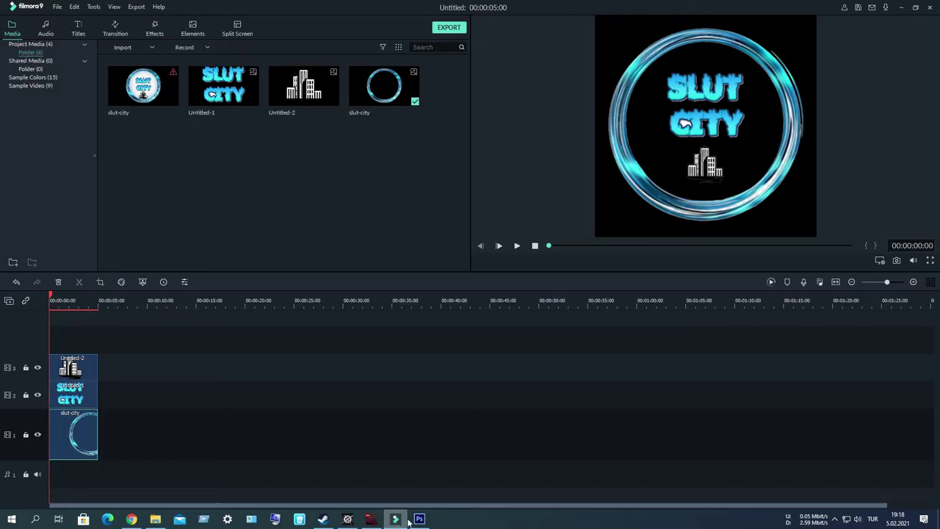
pyautogui.click(420, 520)
pyautogui.click(9, 180)
pyautogui.hotkey('ctrl', 'z')
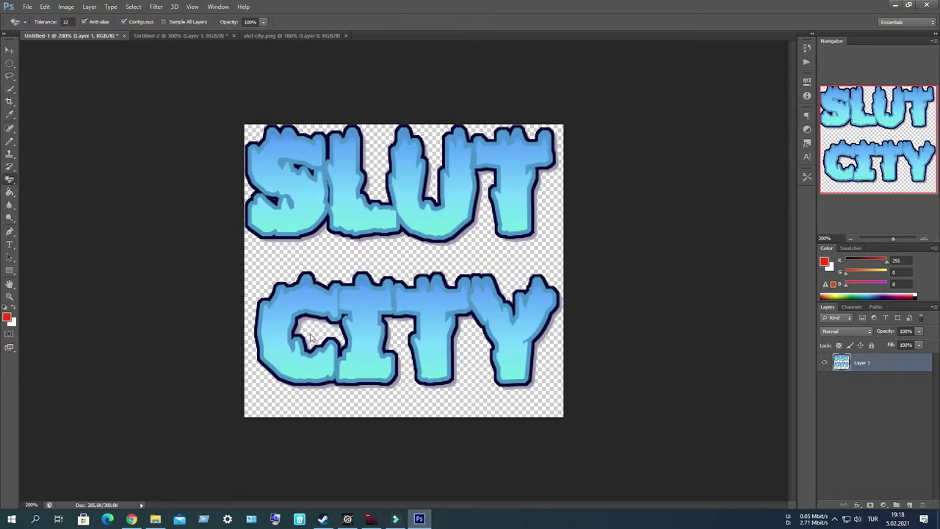
# Save the text image as PNG, replacing Untitled-1.png and accepting the PNG options.
pyautogui.hotkey('ctrl', 'shift', 's')
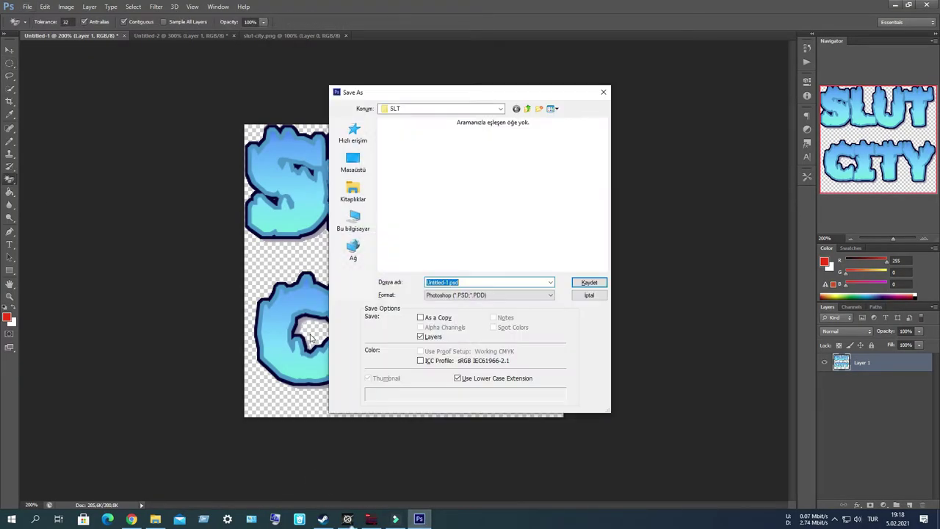
pyautogui.click(500, 294)
pyautogui.click(492, 415)
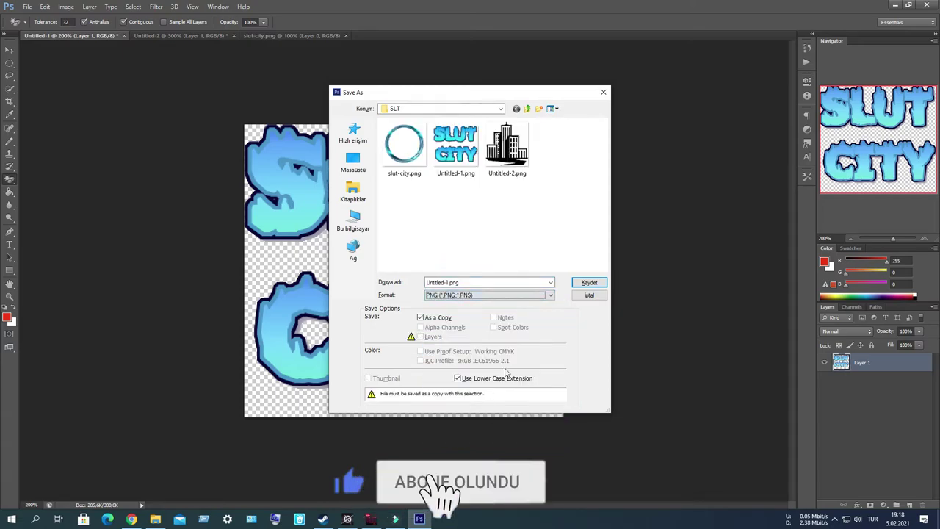
pyautogui.click(590, 282)
pyautogui.click(473, 190)
pyautogui.click(500, 160)
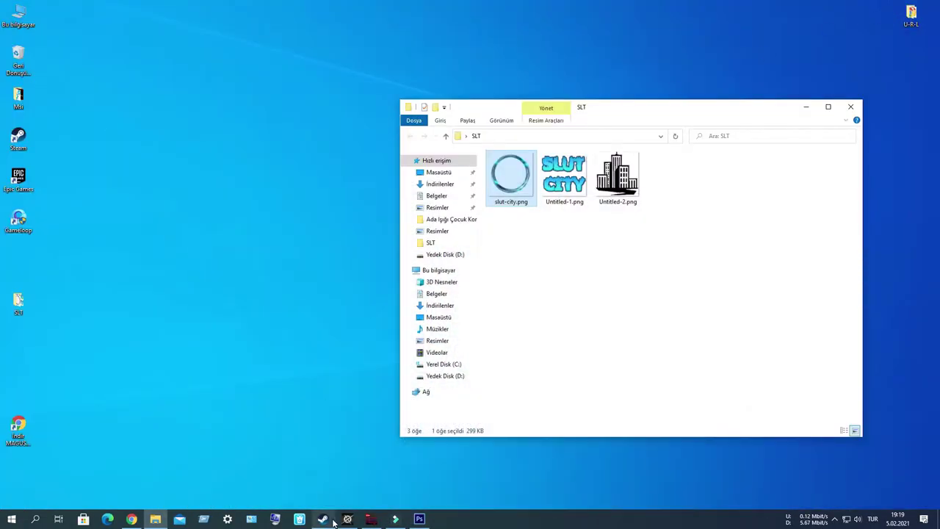
pyautogui.click(395, 519)
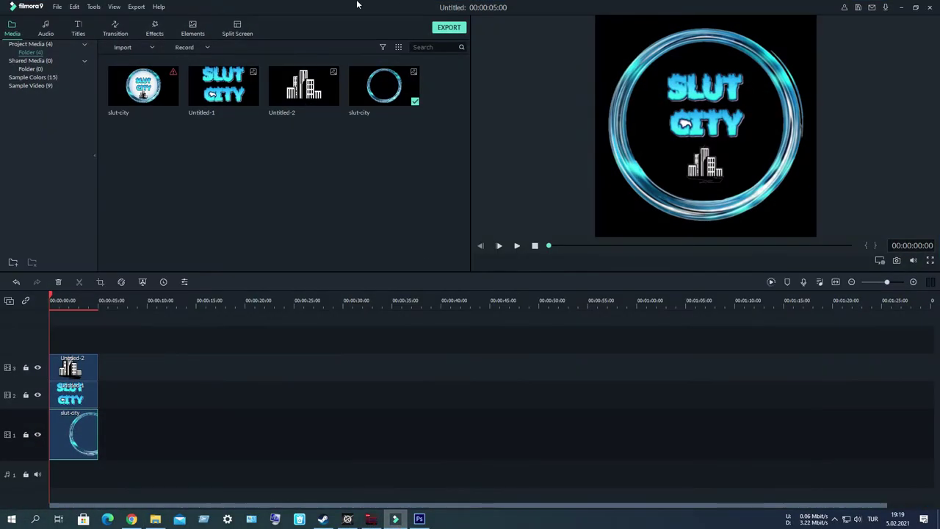
# Swap the old text media for the re-saved Untitled-1.png and place it on track 2.
pyautogui.doubleClick(359, 4)
pyautogui.press('Delete')
pyautogui.click(529, 289)
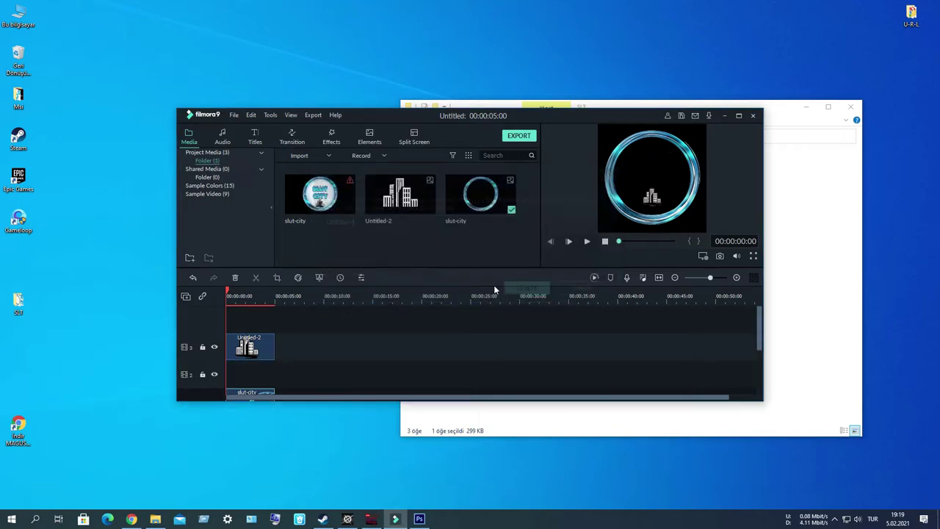
pyautogui.click(155, 519)
pyautogui.moveTo(552, 163); pyautogui.dragTo(347, 257)
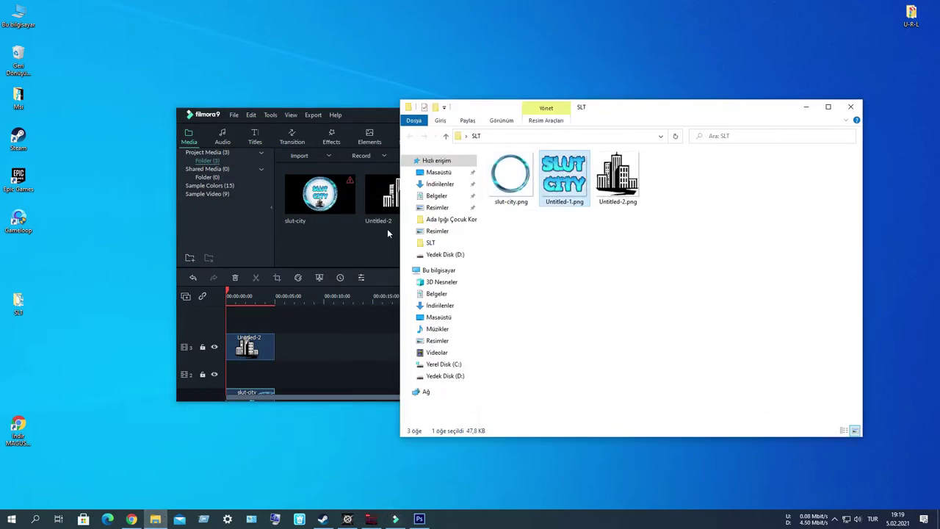
pyautogui.click(319, 256)
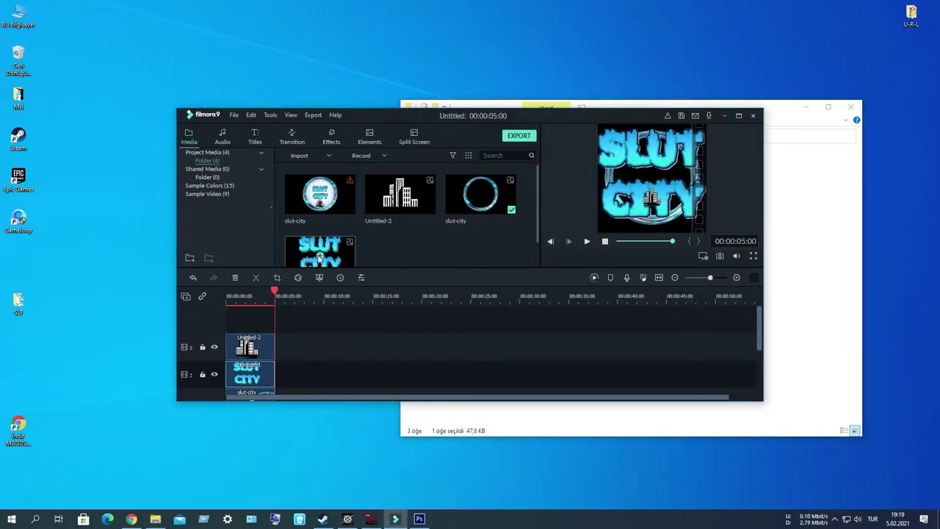
pyautogui.doubleClick(494, 115)
pyautogui.doubleClick(77, 397)
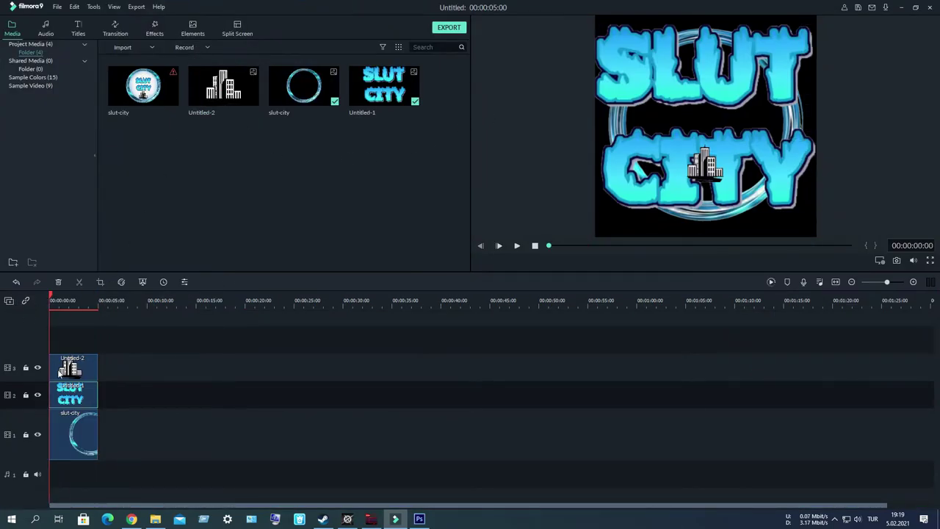
# Shrink the SLUT CITY text and move it up into the ring's centre.
pyautogui.moveTo(594, 24); pyautogui.dragTo(724, 143)
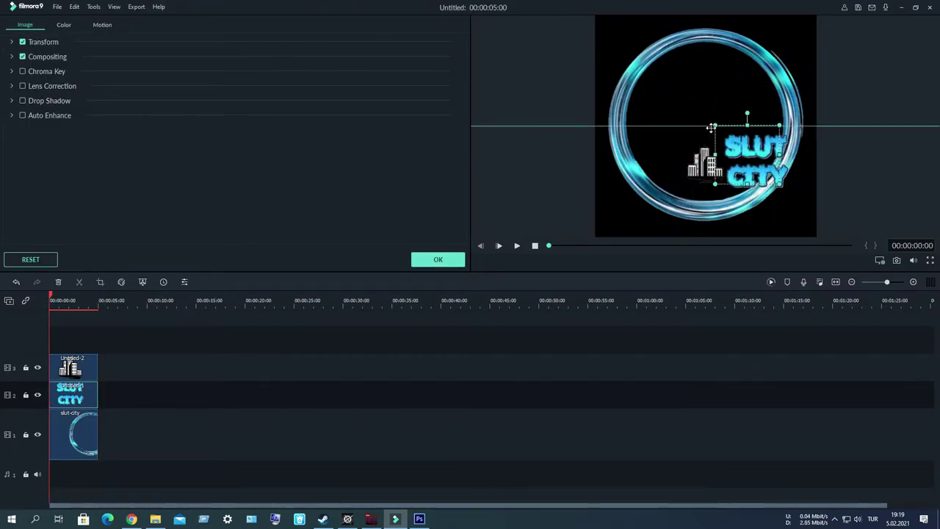
pyautogui.moveTo(768, 184); pyautogui.dragTo(716, 107)
pyautogui.moveTo(766, 138)
pyautogui.mouseDown()
pyautogui.moveTo(758, 144)
pyautogui.moveTo(726, 117)
pyautogui.moveTo(753, 146)
pyautogui.moveTo(730, 115)
pyautogui.mouseUp()
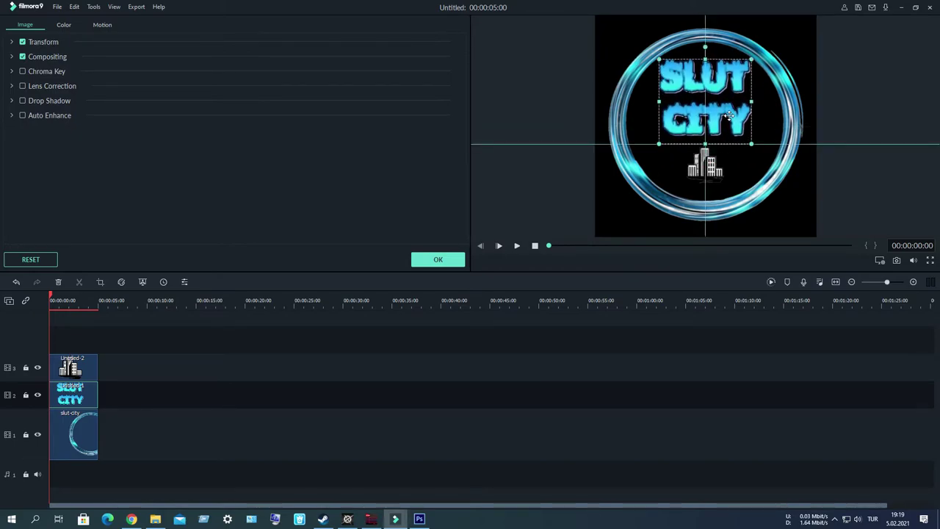
# Enlarge the city icon and centre it below the text, then apply the edits.
pyautogui.click(707, 163)
pyautogui.moveTo(707, 163); pyautogui.dragTo(732, 197)
pyautogui.click(438, 259)
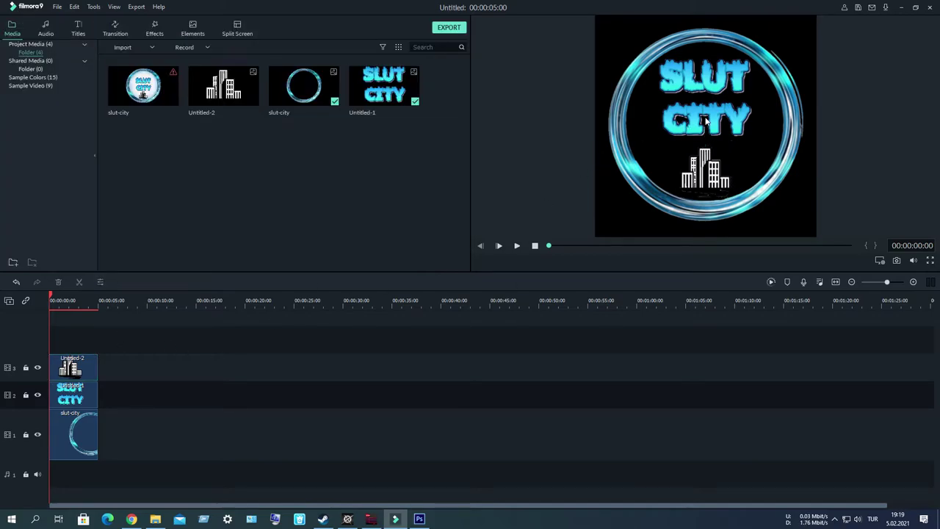
pyautogui.moveTo(701, 171); pyautogui.dragTo(699, 175)
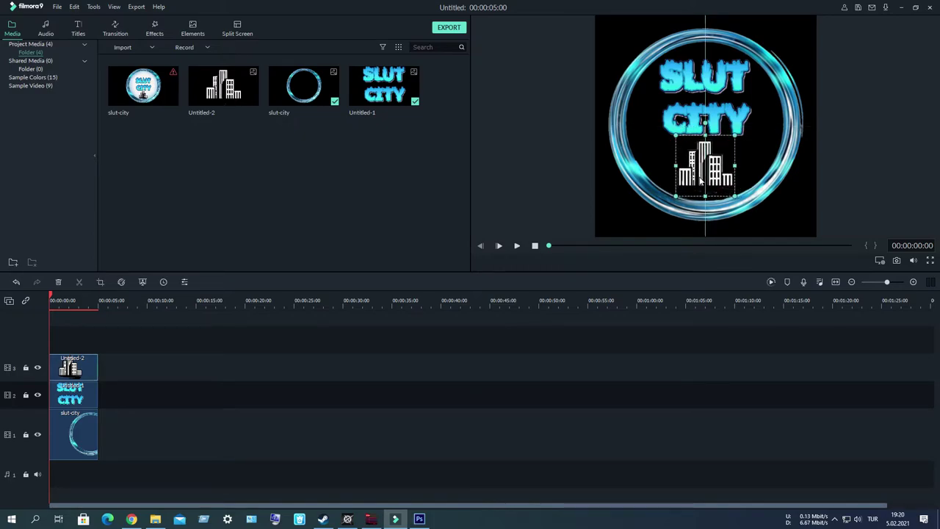
pyautogui.click(627, 220)
pyautogui.click(201, 396)
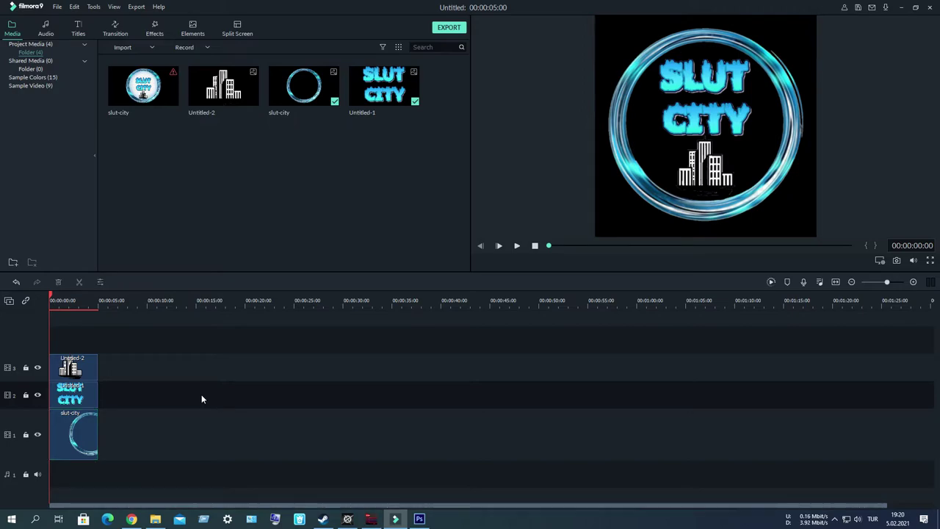
pyautogui.hotkey('ctrl', 's')
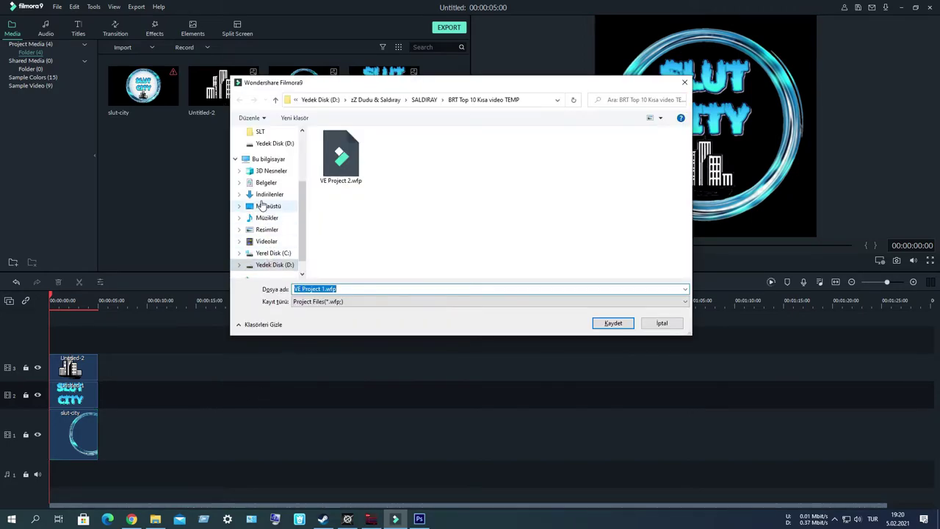
# Browse to Desktop > SLT, name the project SLT, and save it as SLT 1.wfp.
pyautogui.click(268, 206)
pyautogui.doubleClick(394, 155)
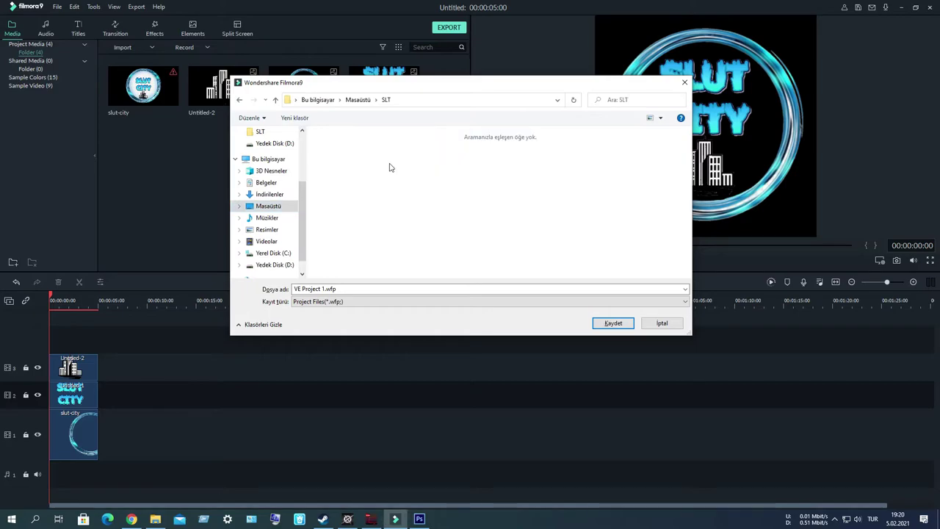
pyautogui.click(321, 289)
pyautogui.write('SLT')
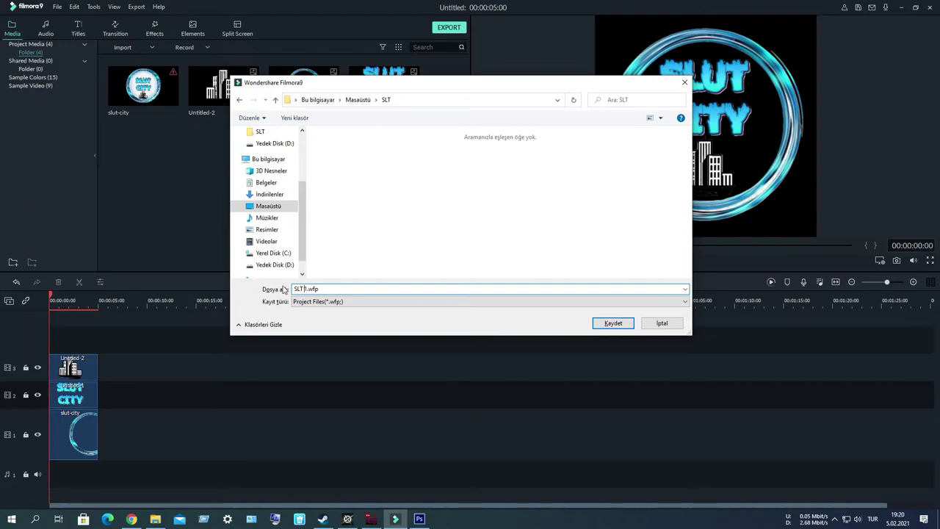
pyautogui.click(268, 205)
pyautogui.doubleClick(375, 164)
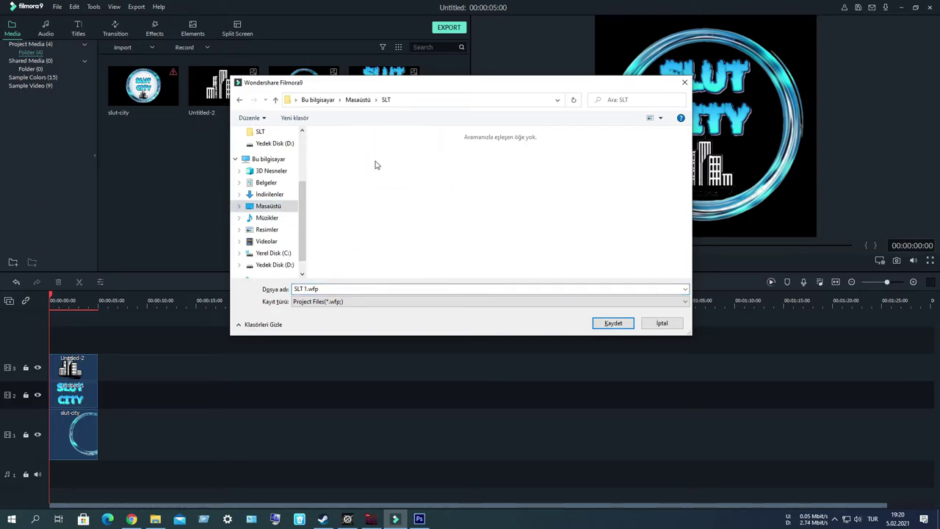
pyautogui.click(614, 327)
pyautogui.press('space')
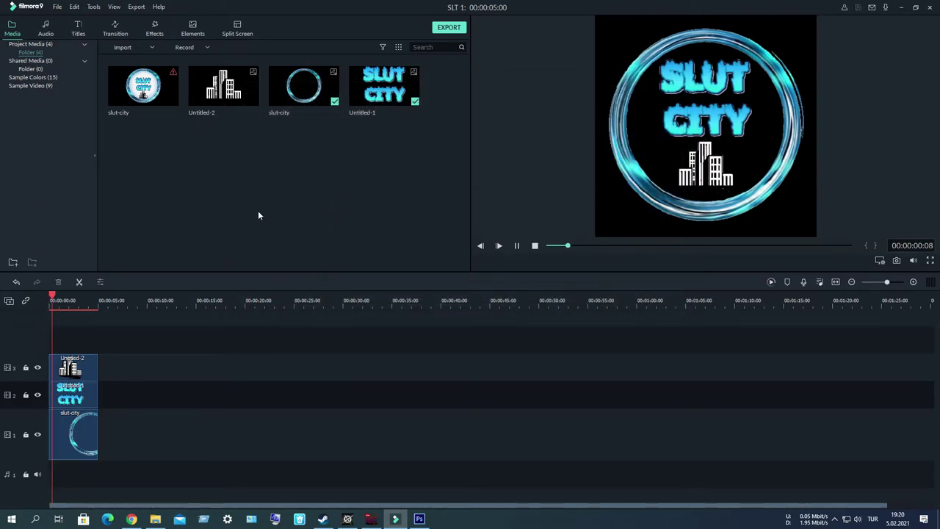
# Move the playhead back and browse down the transitions list.
pyautogui.moveTo(62, 305); pyautogui.dragTo(49, 306)
pyautogui.click(114, 30)
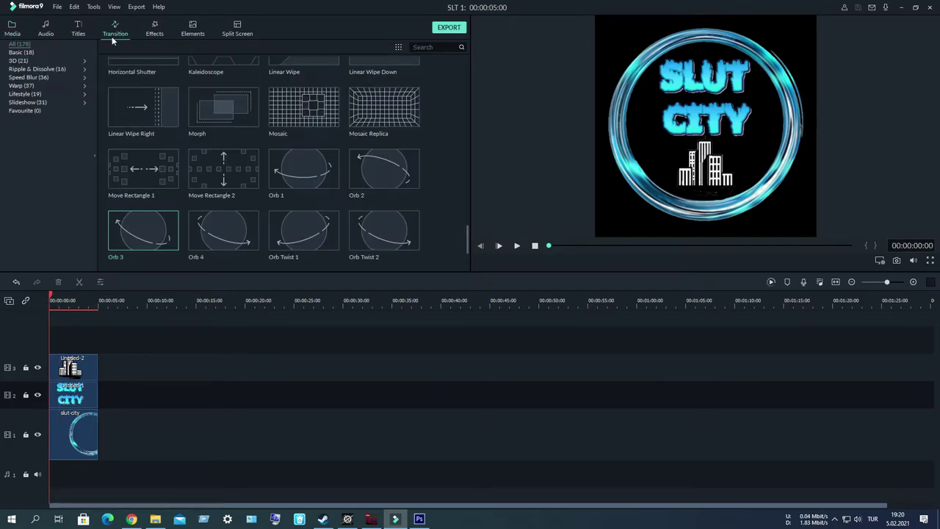
pyautogui.scroll(-5, 405, 237)
pyautogui.scroll(-5, 331, 199)
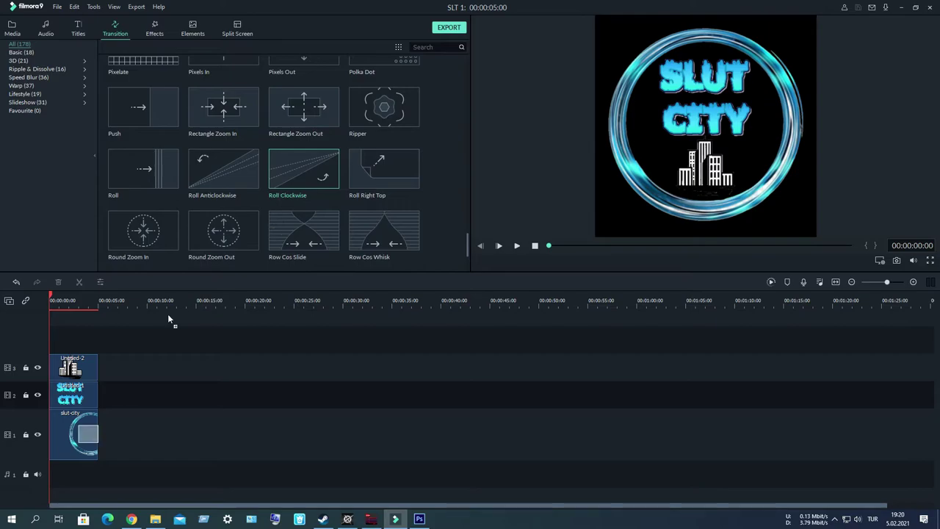
# Undo the Roll transition on the text clip and replay the preview from near the start.
pyautogui.click(64, 393)
pyautogui.press('space')
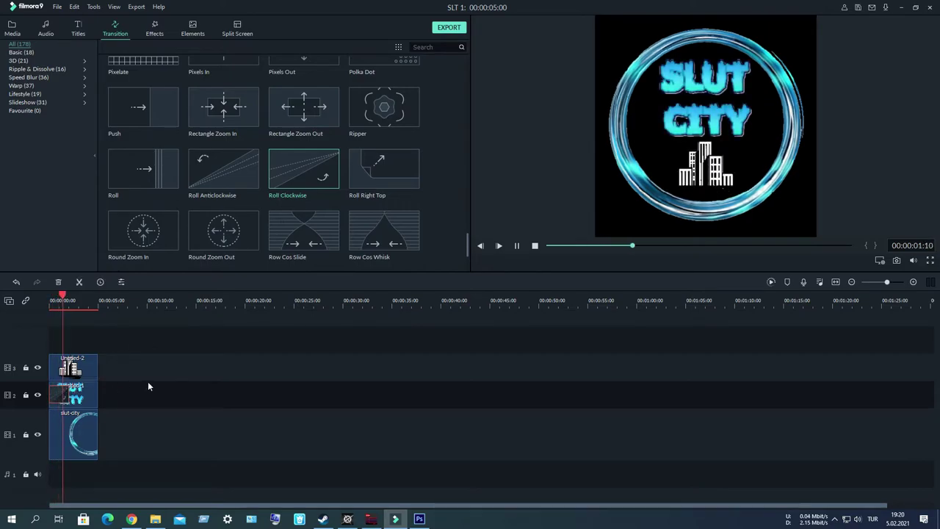
pyautogui.hotkey('ctrl', 'z')
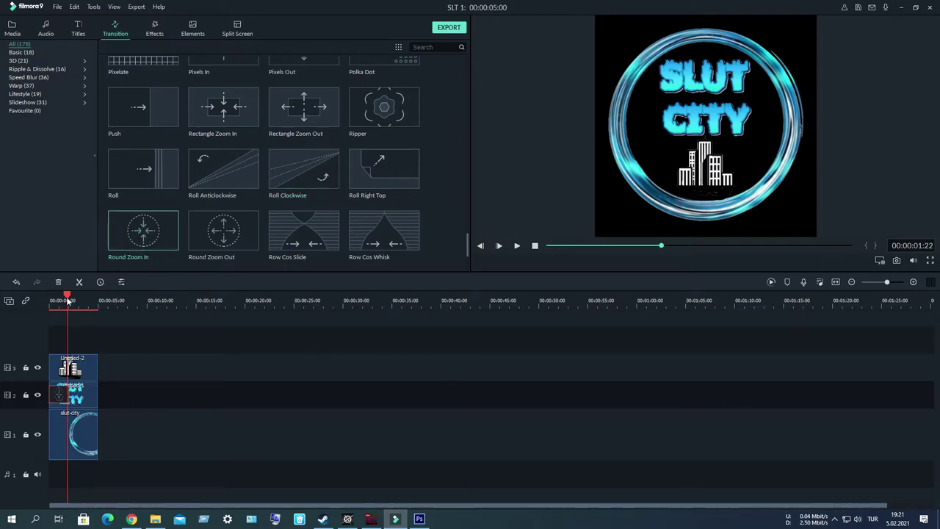
pyautogui.moveTo(67, 300); pyautogui.dragTo(51, 300)
pyautogui.press('space')
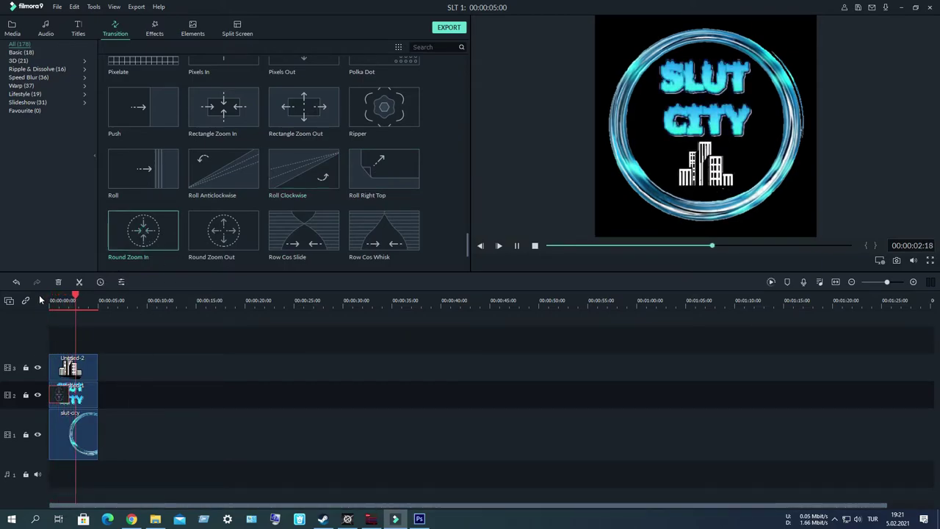
pyautogui.press('space')
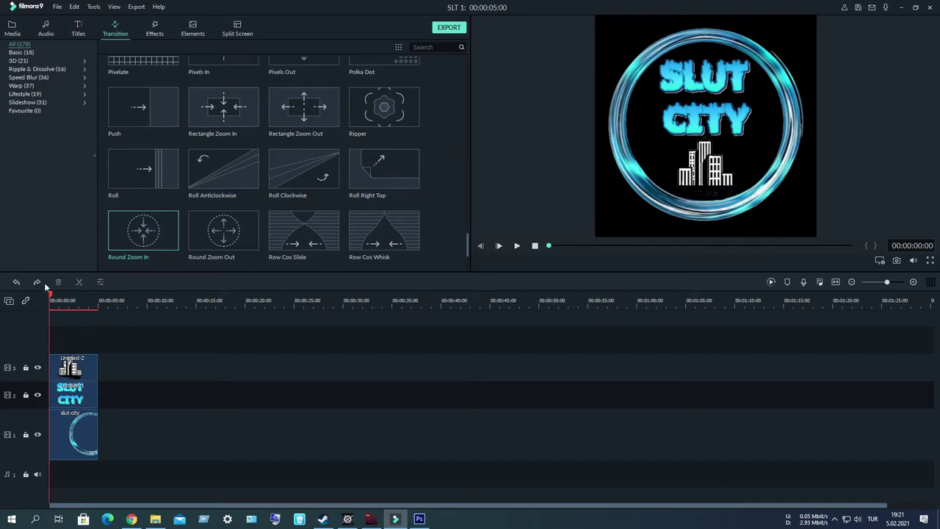
pyautogui.scroll(-5, 439, 191)
pyautogui.click(154, 30)
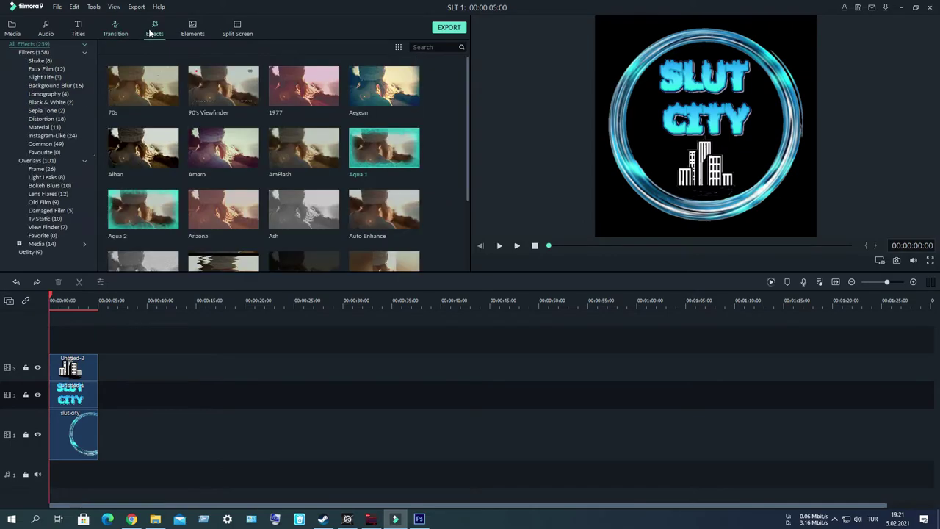
pyautogui.scroll(-5, 446, 180)
pyautogui.scroll(-3, 446, 180)
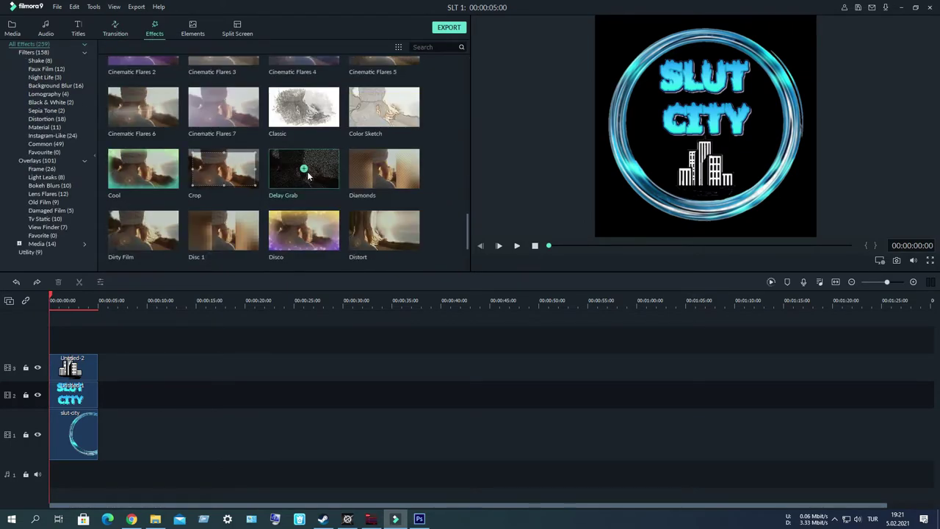
pyautogui.moveTo(305, 169); pyautogui.dragTo(59, 399)
pyautogui.press('space')
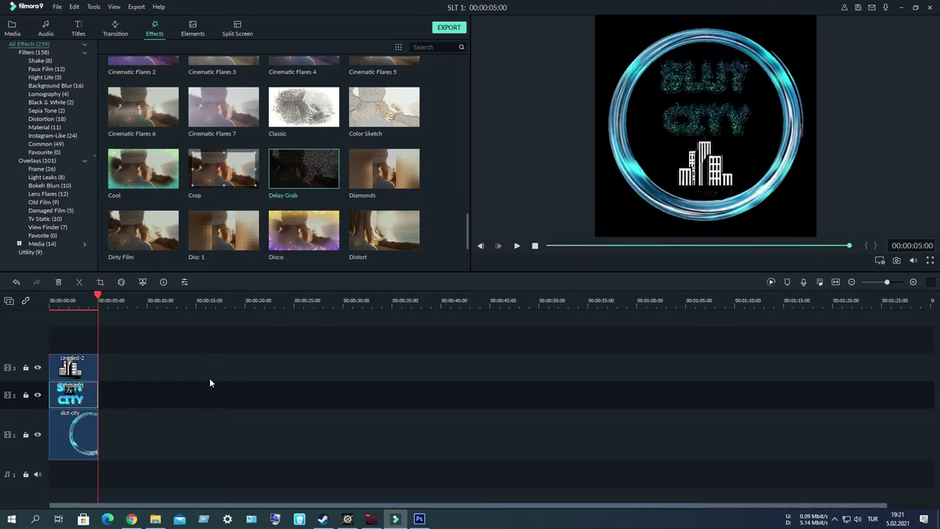
pyautogui.hotkey('ctrl', 'z')
pyautogui.click(44, 297)
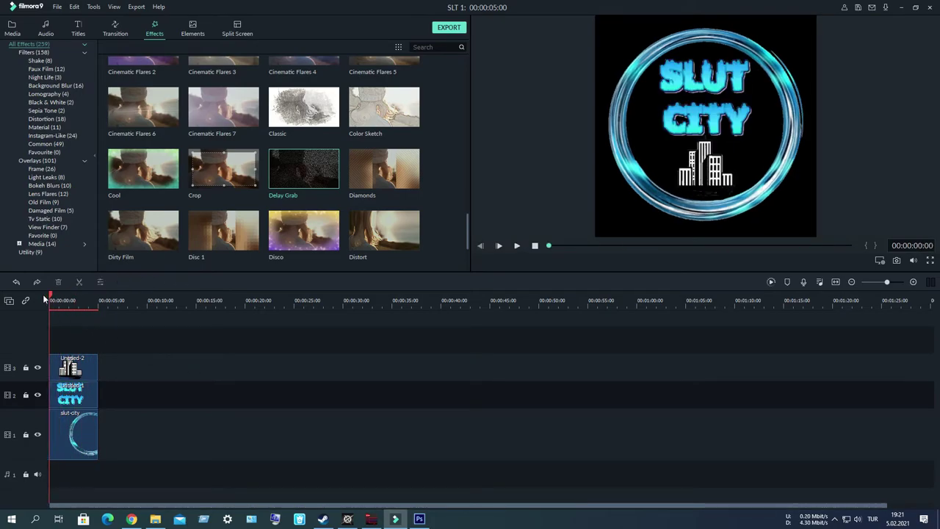
pyautogui.moveTo(145, 109); pyautogui.dragTo(72, 345)
pyautogui.press('space')
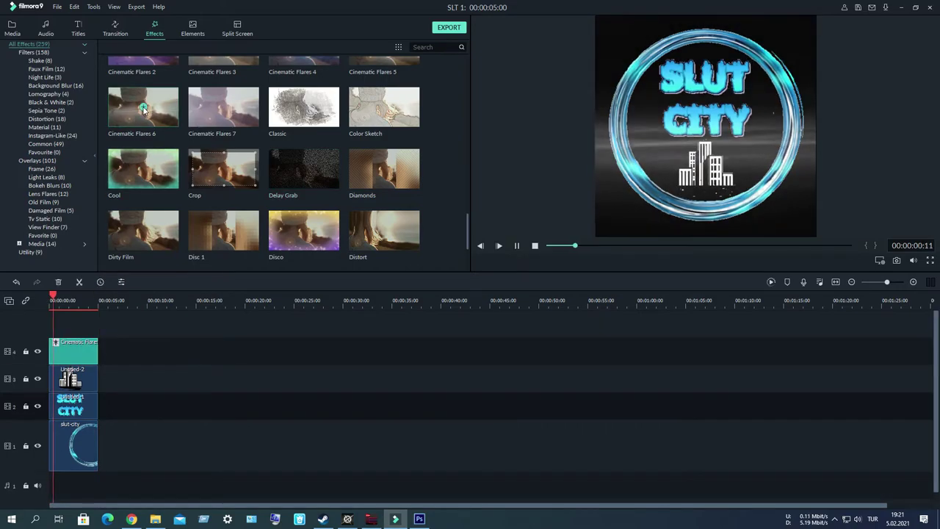
pyautogui.hotkey('ctrl', 'z')
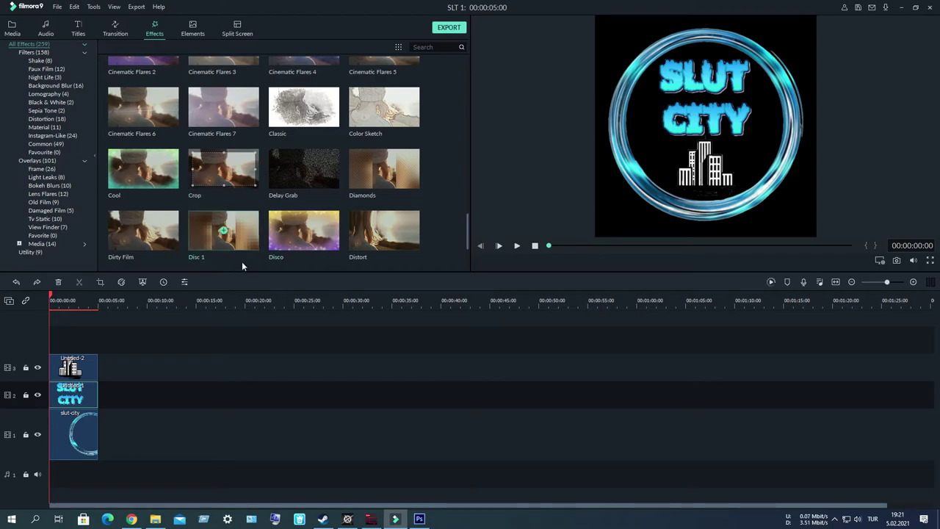
pyautogui.moveTo(305, 235)
pyautogui.moveTo(114, 375); pyautogui.dragTo(74, 395)
pyautogui.press('space')
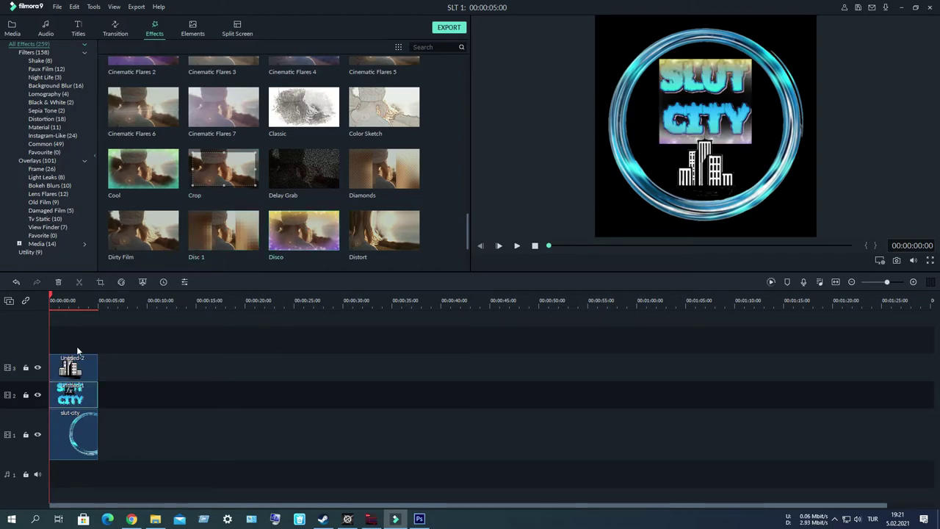
pyautogui.hotkey('ctrl', 'z')
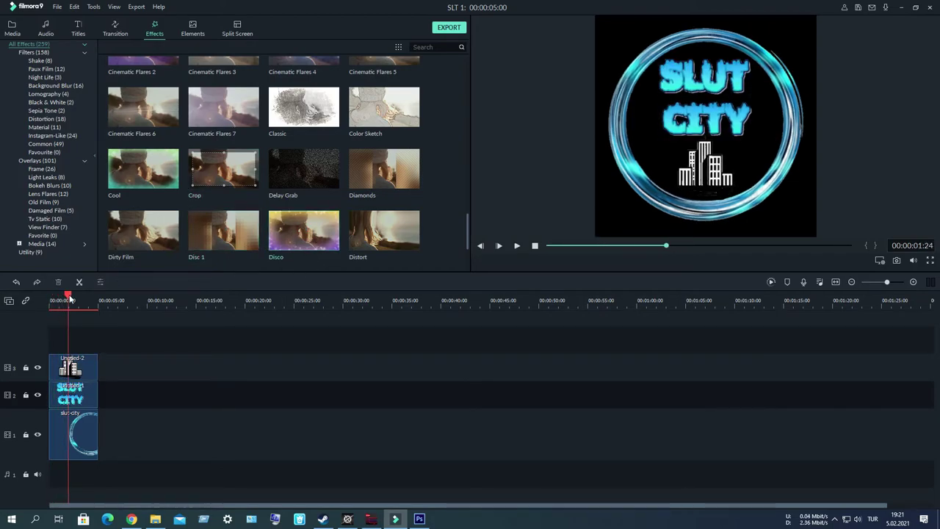
pyautogui.moveTo(226, 229)
pyautogui.moveTo(77, 401); pyautogui.dragTo(77, 401)
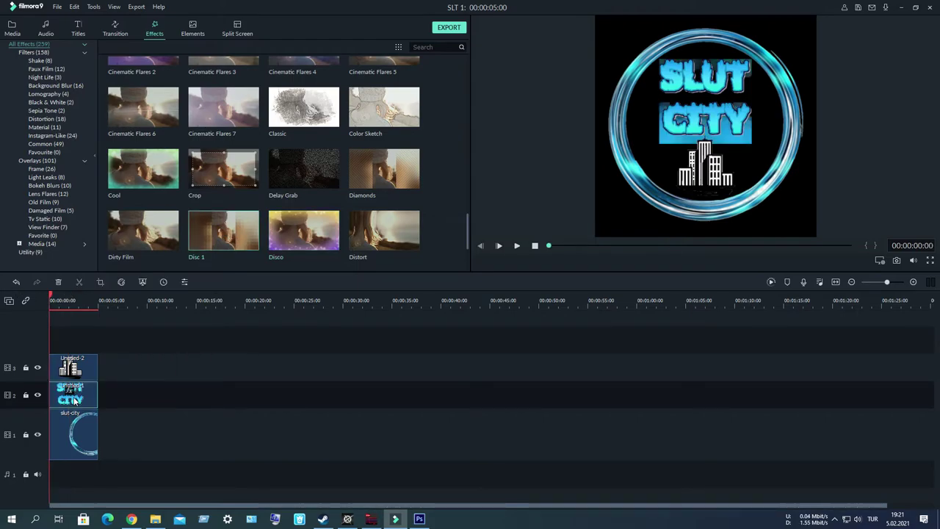
pyautogui.press('space')
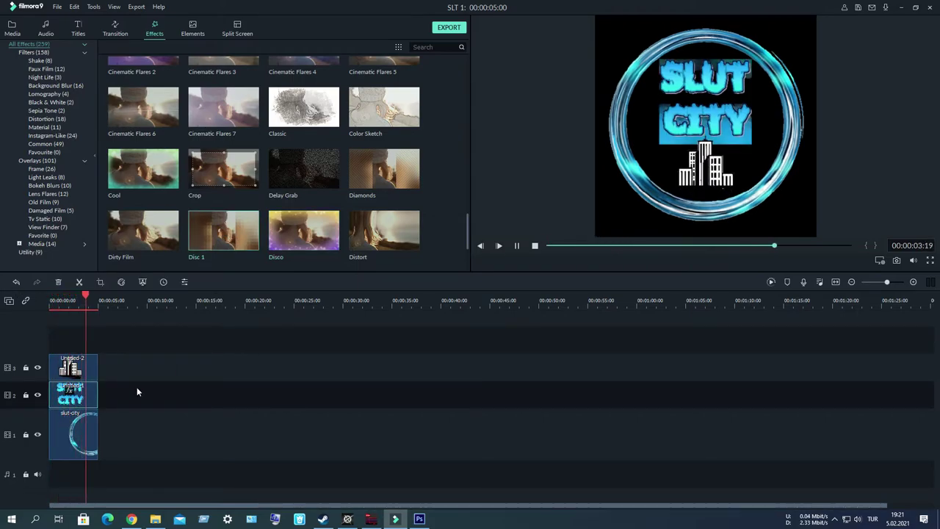
pyautogui.hotkey('ctrl', 'z')
# Apply Jigsaw A to the text clip, Jigsaw F to the ring and Jigsaw B to the building.
pyautogui.scroll(-3, 438, 175)
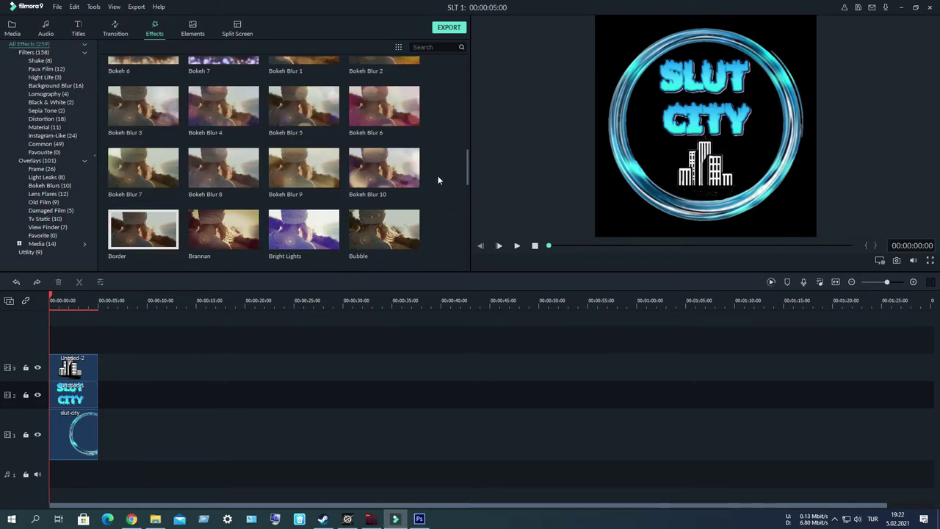
pyautogui.scroll(-3, 438, 180)
pyautogui.scroll(-3, 437, 183)
pyautogui.scroll(-2, 436, 186)
pyautogui.scroll(3, 441, 184)
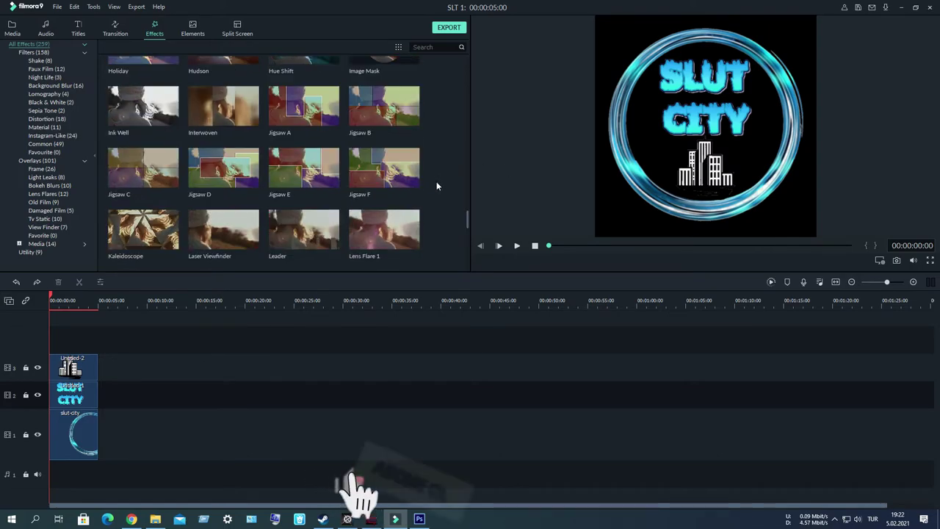
pyautogui.moveTo(304, 107); pyautogui.dragTo(75, 395)
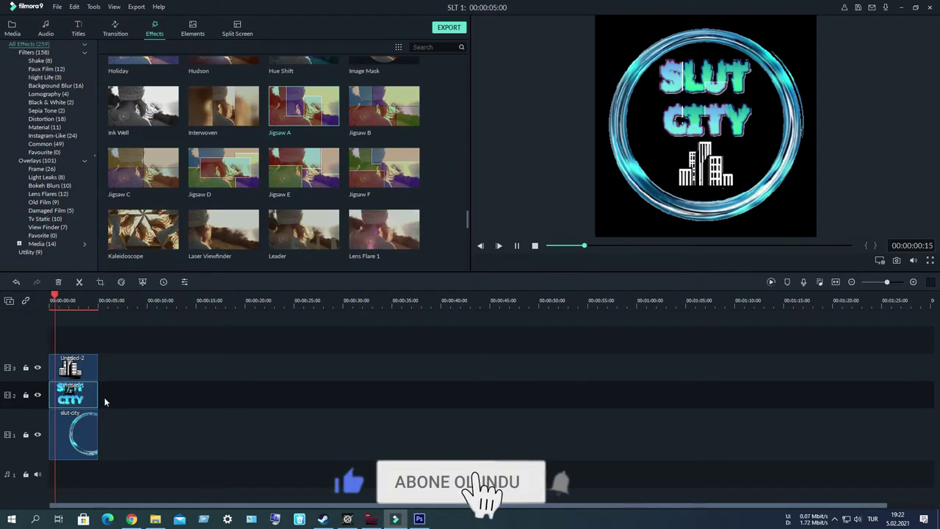
pyautogui.moveTo(384, 167); pyautogui.dragTo(64, 444)
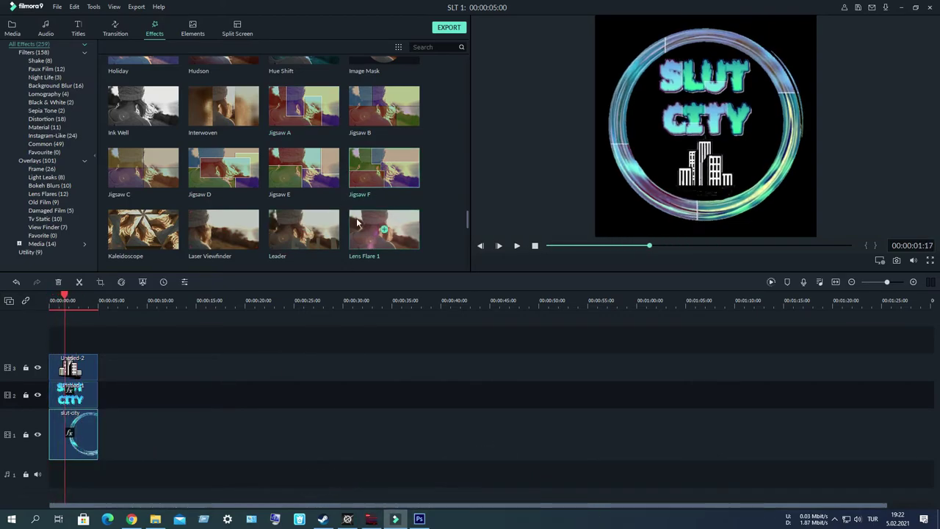
pyautogui.moveTo(112, 379); pyautogui.dragTo(78, 358)
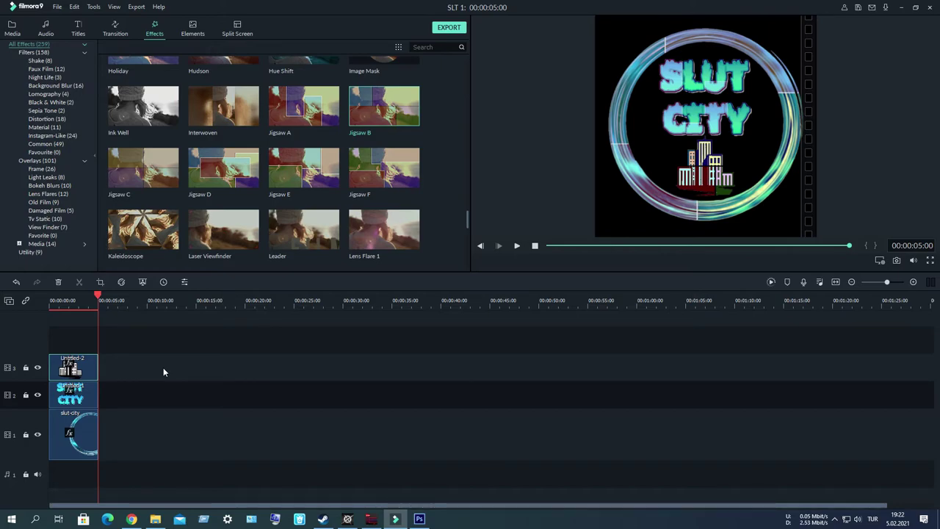
# Preview and undo a Kaleidoscope test, then apply Light Leak 8 to the ring clip.
pyautogui.moveTo(97, 296); pyautogui.dragTo(61, 298)
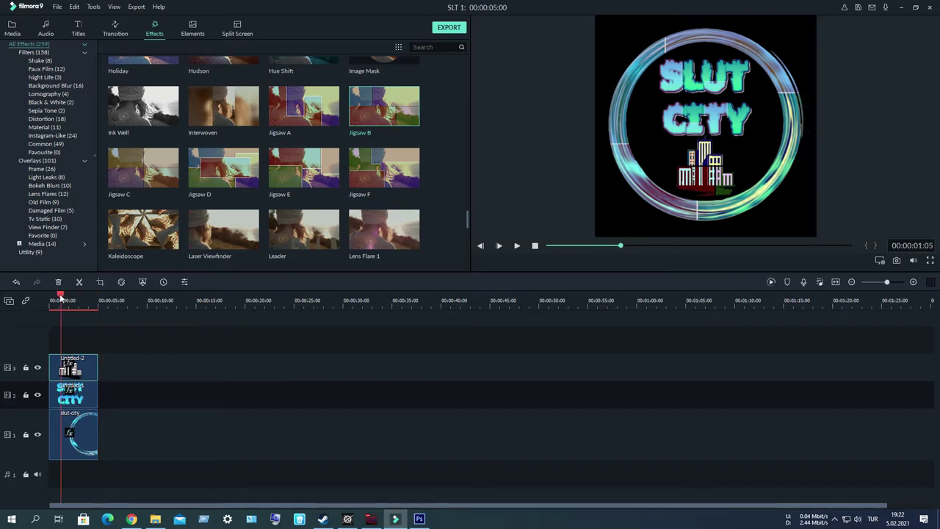
pyautogui.click(155, 239)
pyautogui.click(77, 434)
pyautogui.press('space')
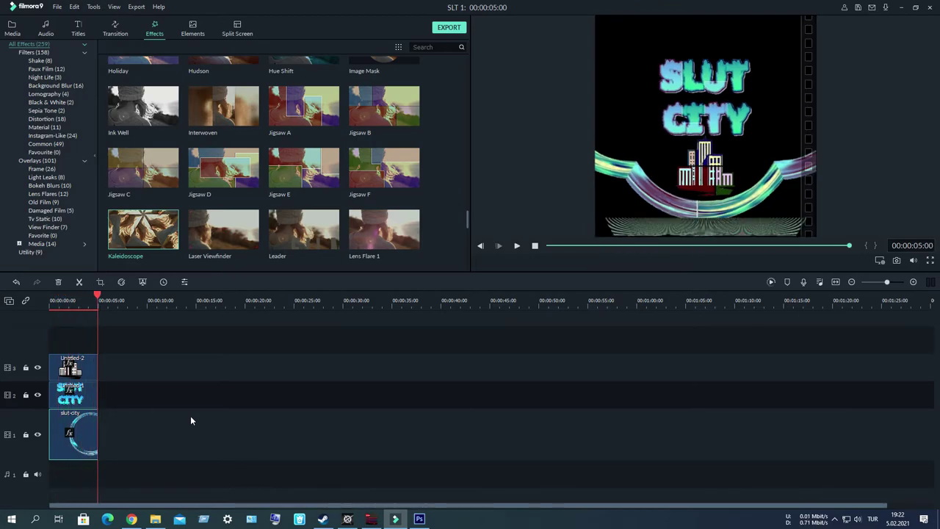
pyautogui.hotkey('ctrl', 'z')
pyautogui.scroll(-3, 427, 193)
pyautogui.moveTo(384, 230); pyautogui.dragTo(62, 431)
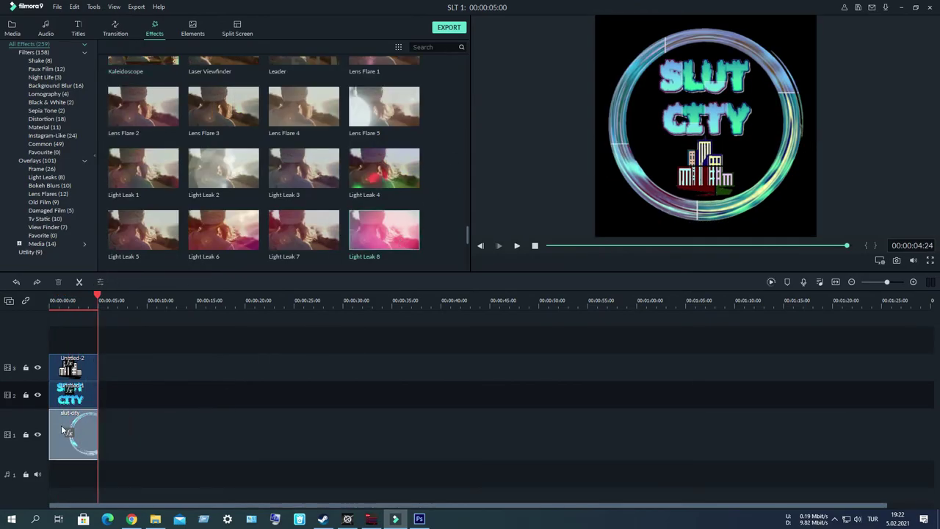
# Preview the logo with Light Leak 8, then undo the Light Leak 8 effect.
pyautogui.press('space')
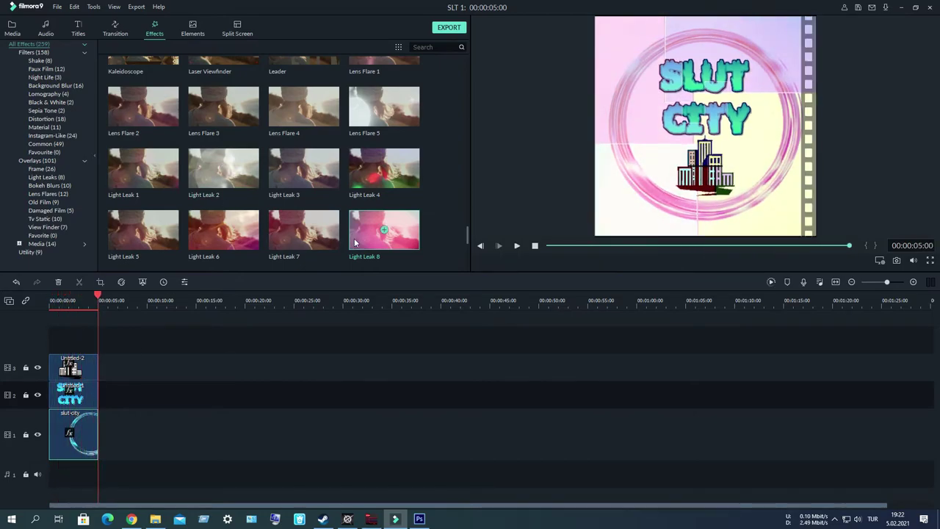
pyautogui.click(82, 364)
pyautogui.press('space')
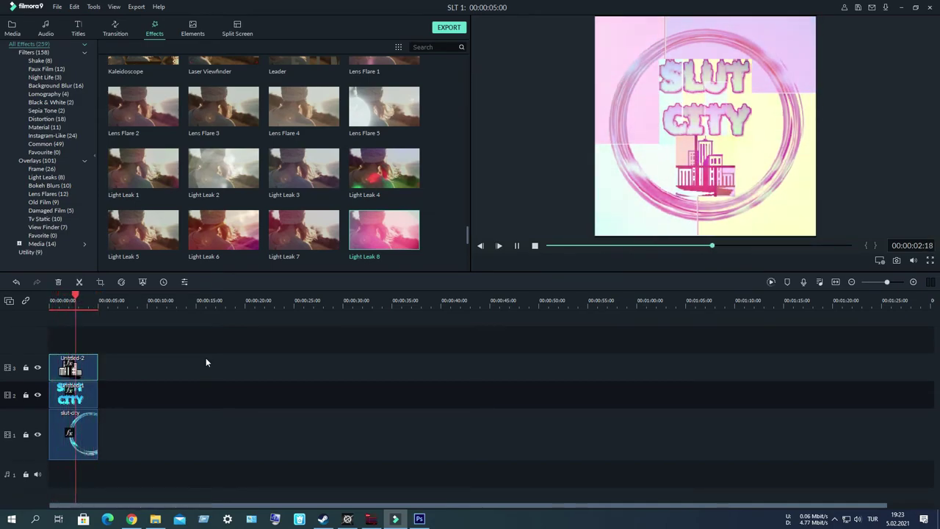
pyautogui.press('space')
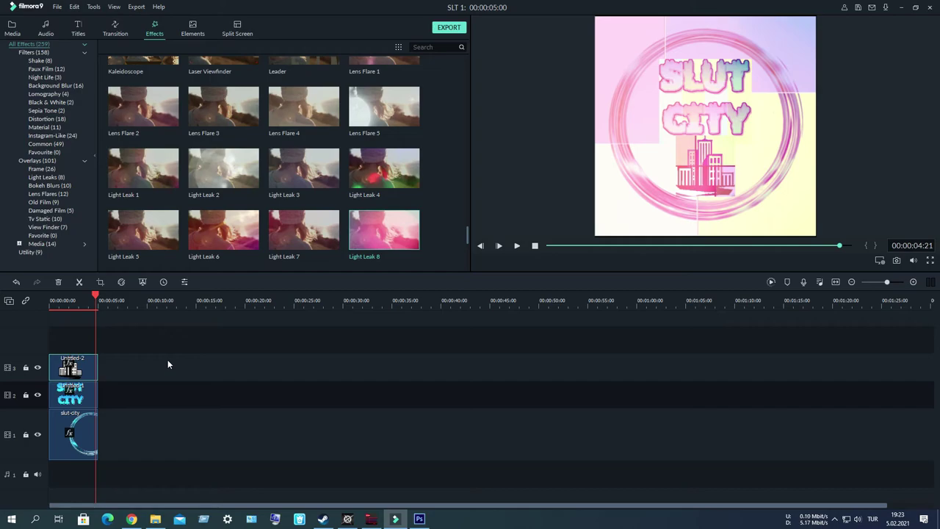
pyautogui.hotkey('ctrl', 'z')
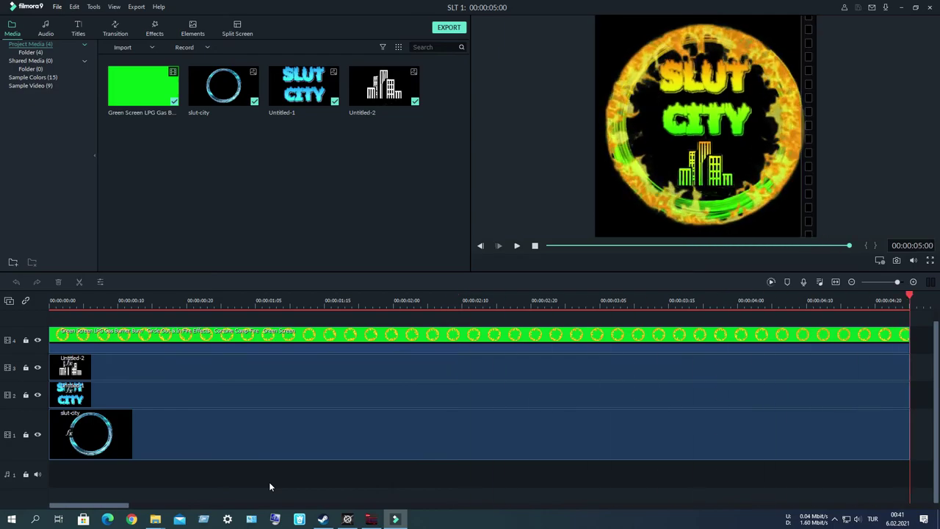
# Minimise Filmora to reveal the 400×400 fiery logo GIF playing on the desktop.
pyautogui.click(903, 8)
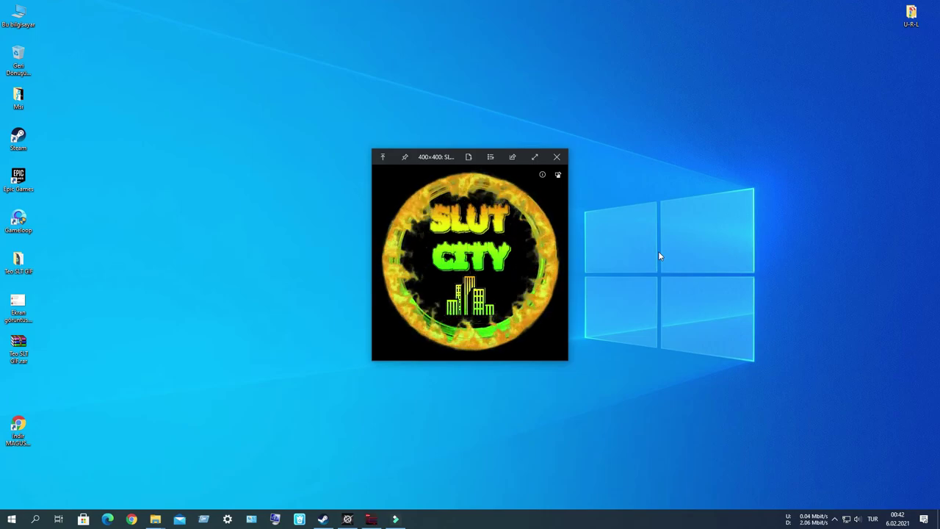
pyautogui.click(535, 157)
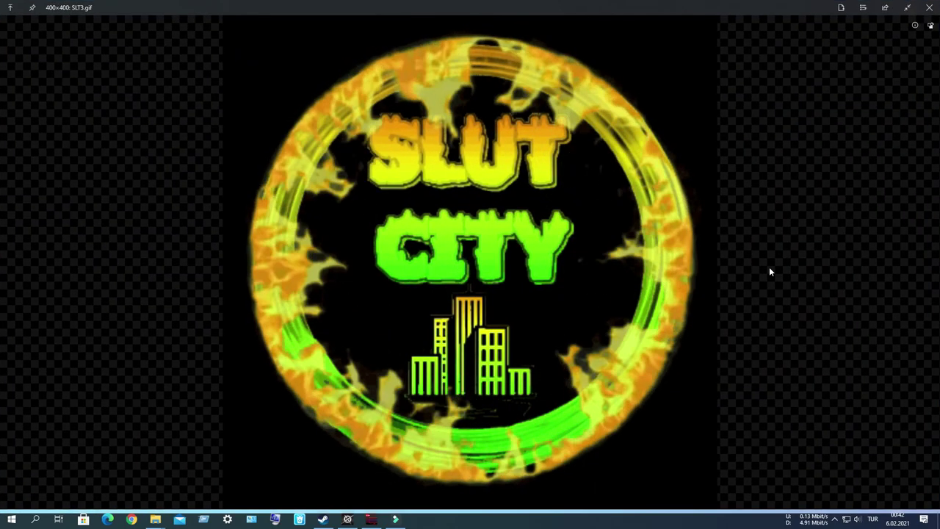
pyautogui.doubleClick(586, 4)
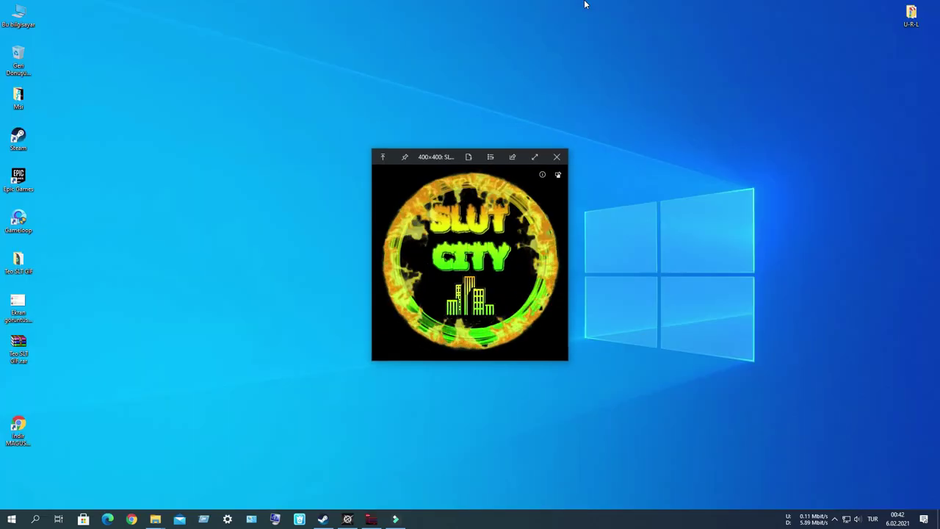